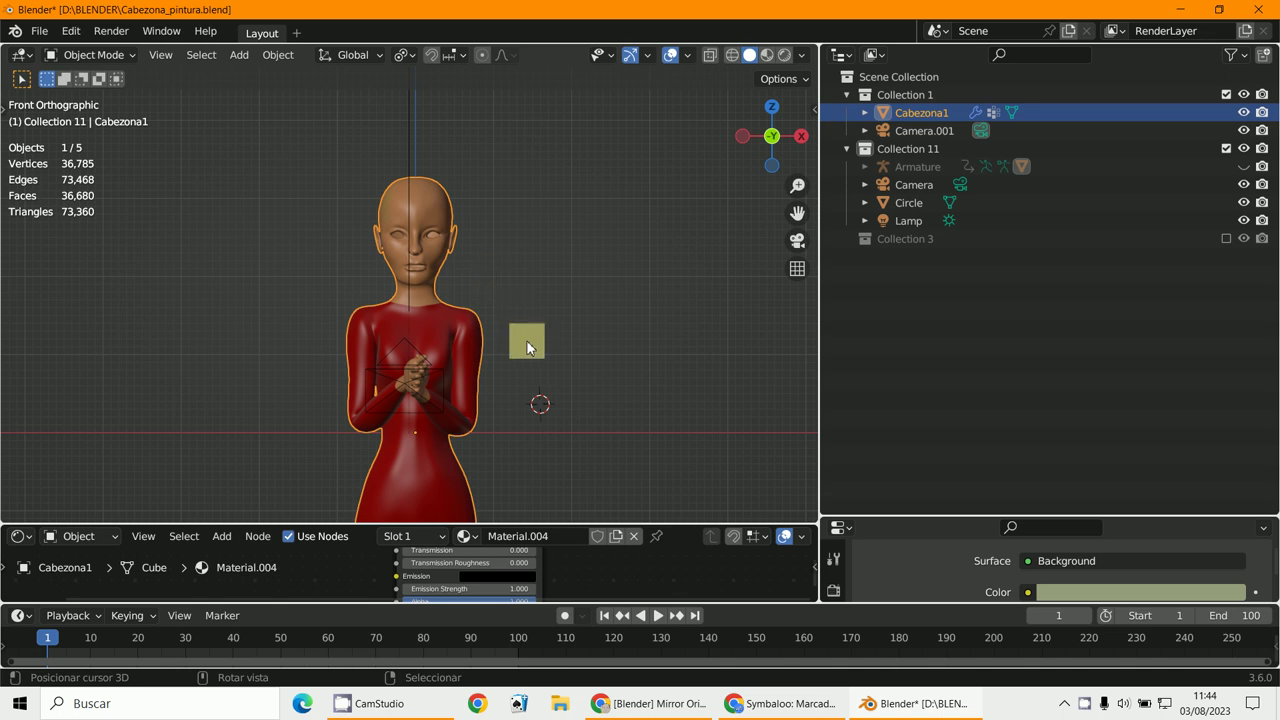
- Enlarge the Properties editor below the Outliner so the World surface settings fit
left_click_drag(527, 341, 945, 274)
scroll(481, 325, "up", 3)
scroll(481, 327, "down", 4, "shift")
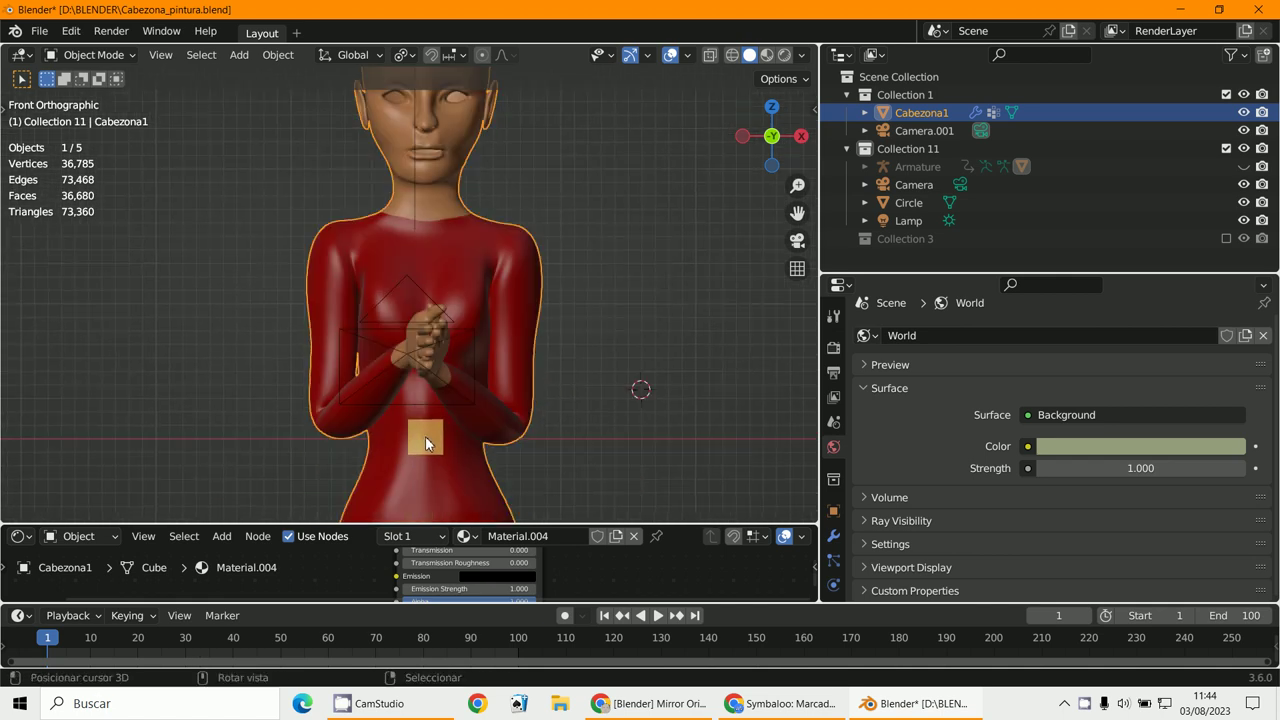
scroll(425, 436, "down", 3)
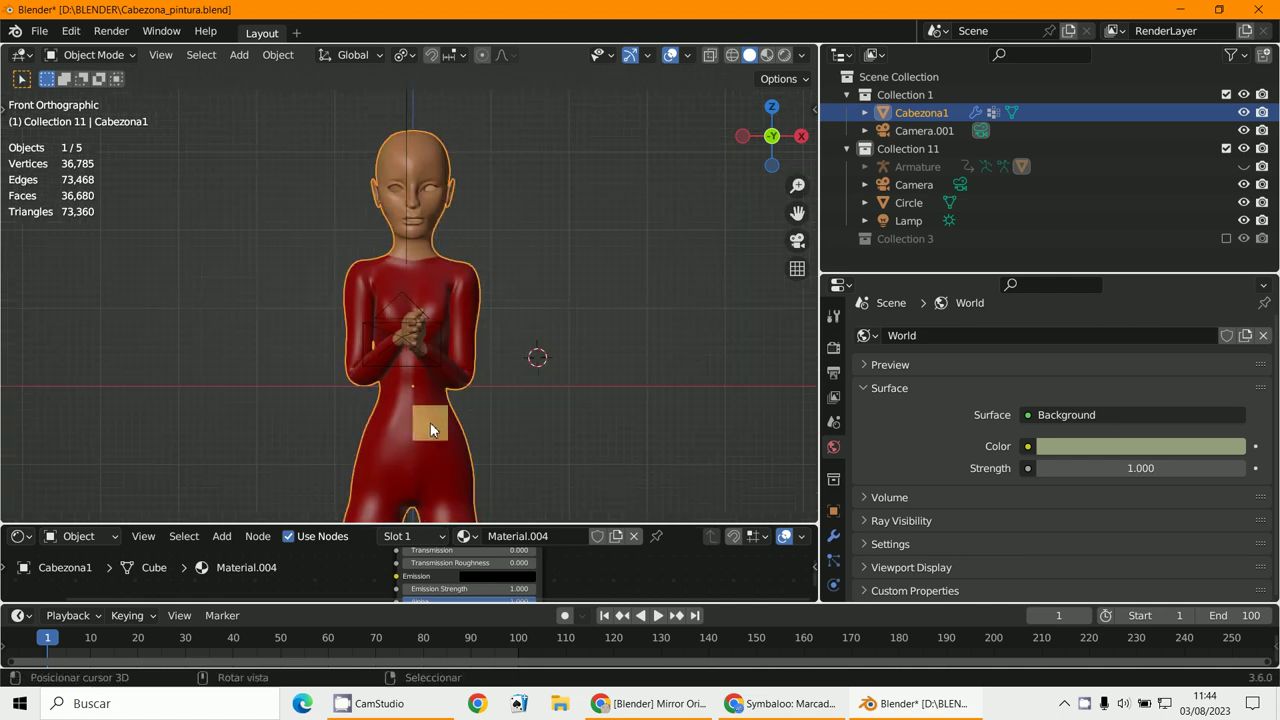
- Snap the 3D cursor to the world origin and add a UV sphere with 32 segments and 16 rings there
left_click_drag(430, 422, 242, 58)
key("shift+s")
left_click(240, 56)
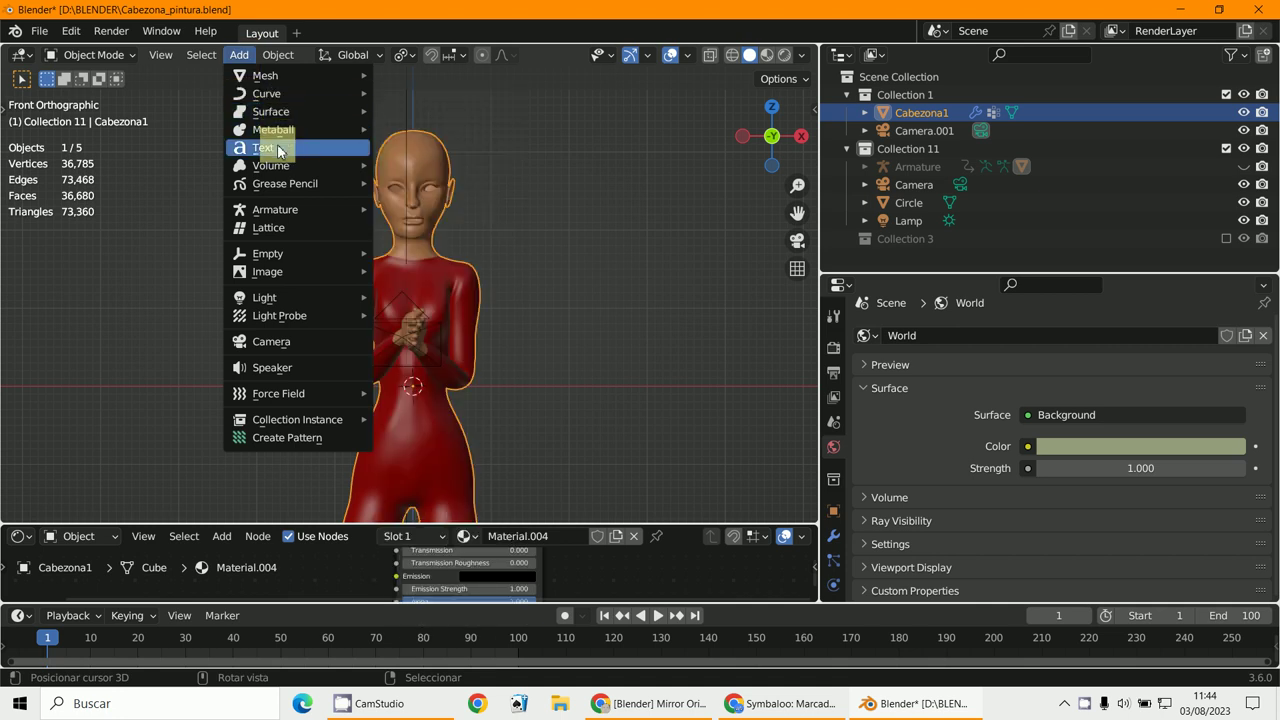
mouse_move(303, 77)
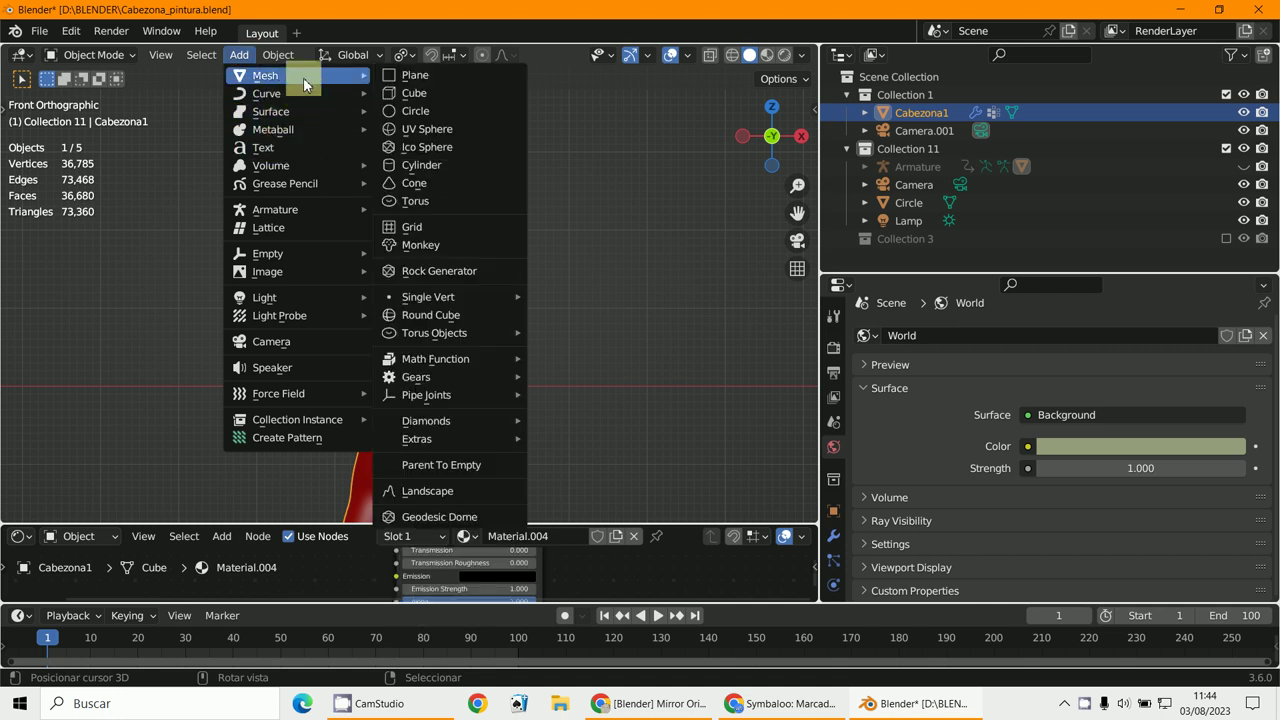
left_click(440, 130)
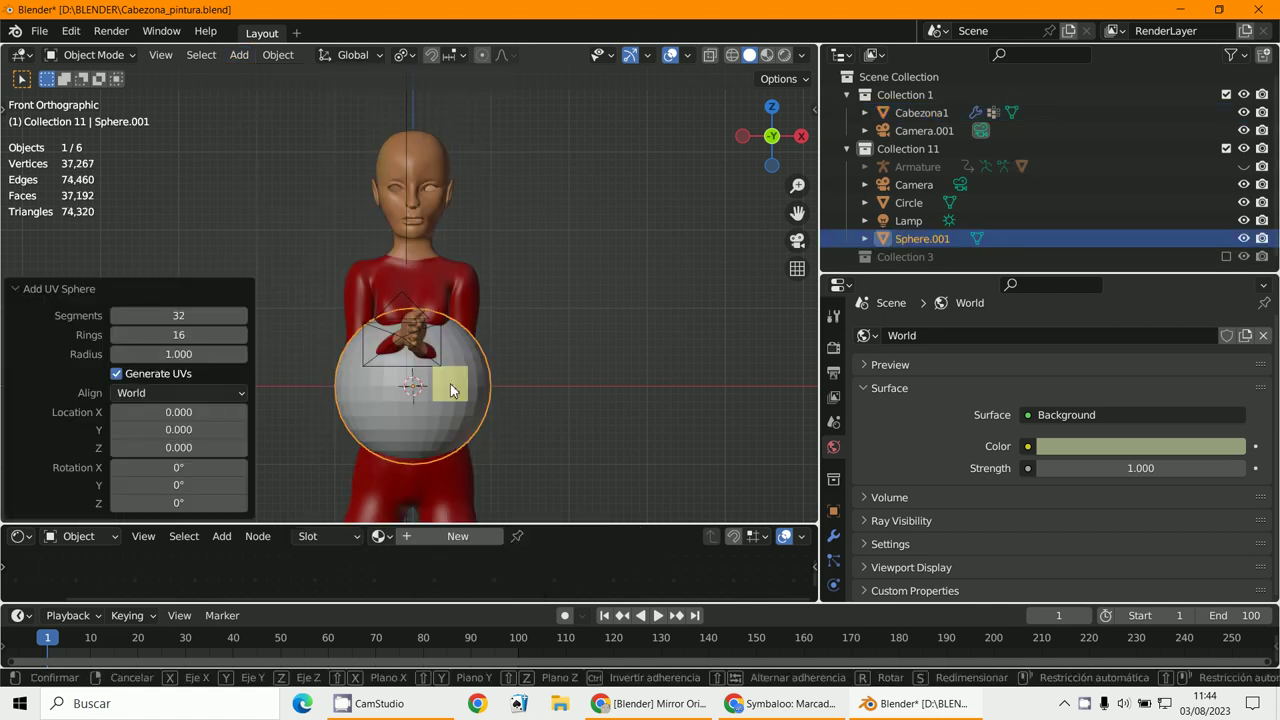
key("g")
key("Escape")
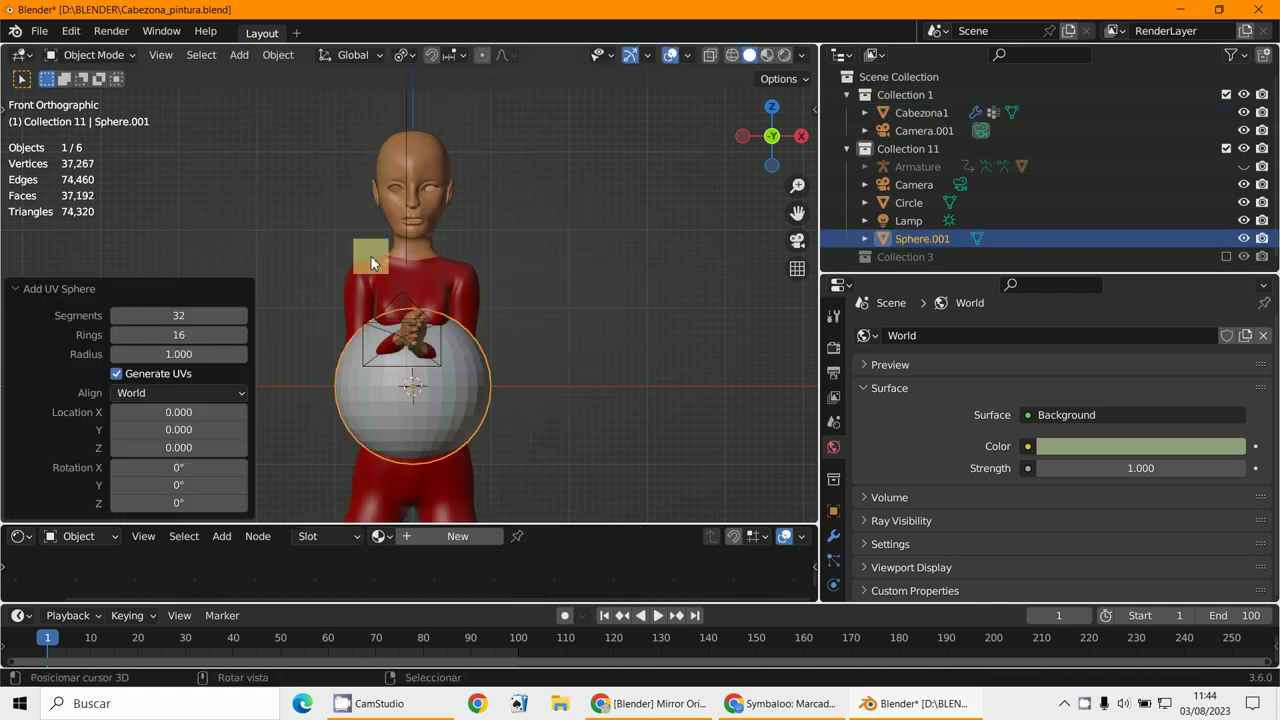
- In Edit Mode, move the whole sphere mesh beside the character, about 2.9 along X and 1.36 along Z
left_click(90, 55)
left_click(94, 96)
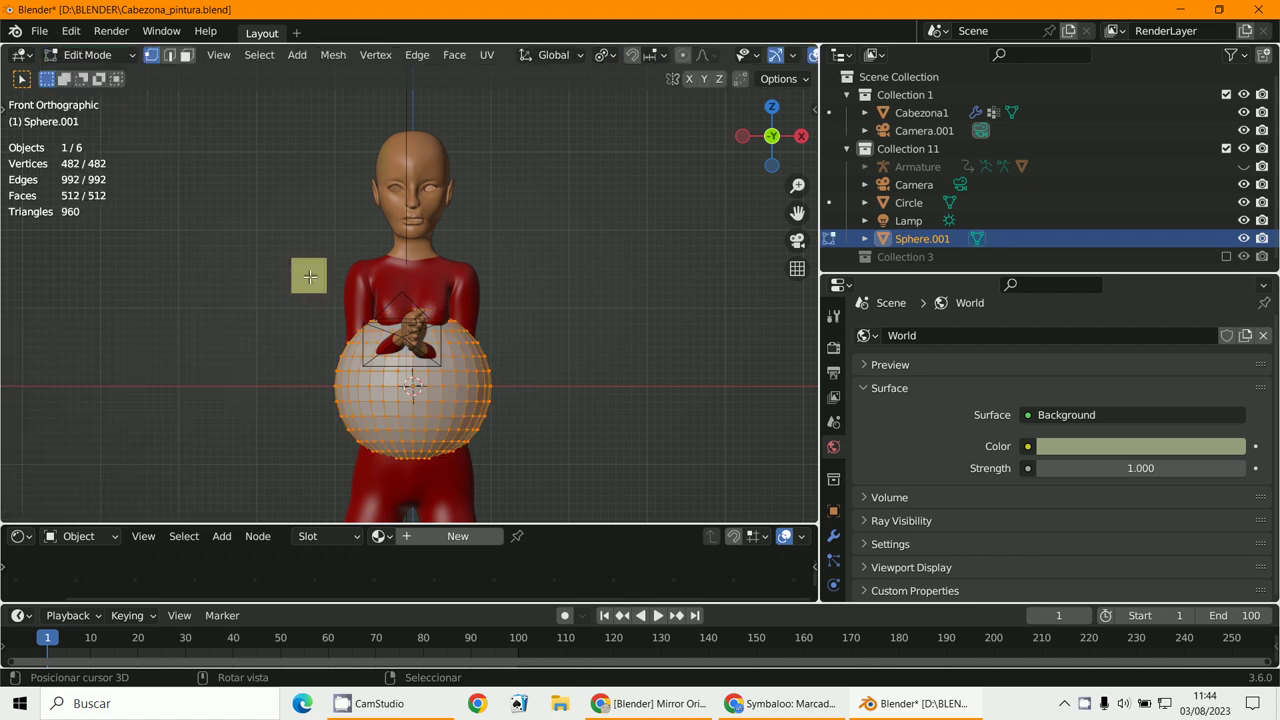
key("g")
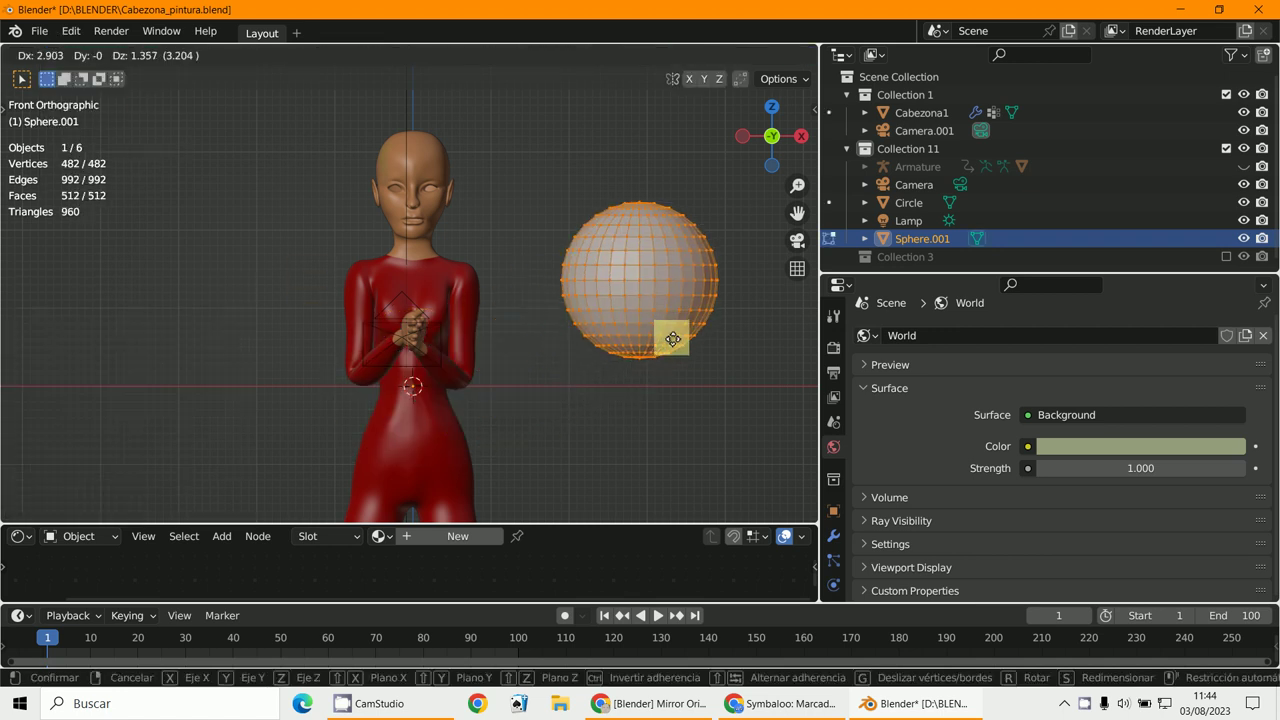
left_click(668, 337)
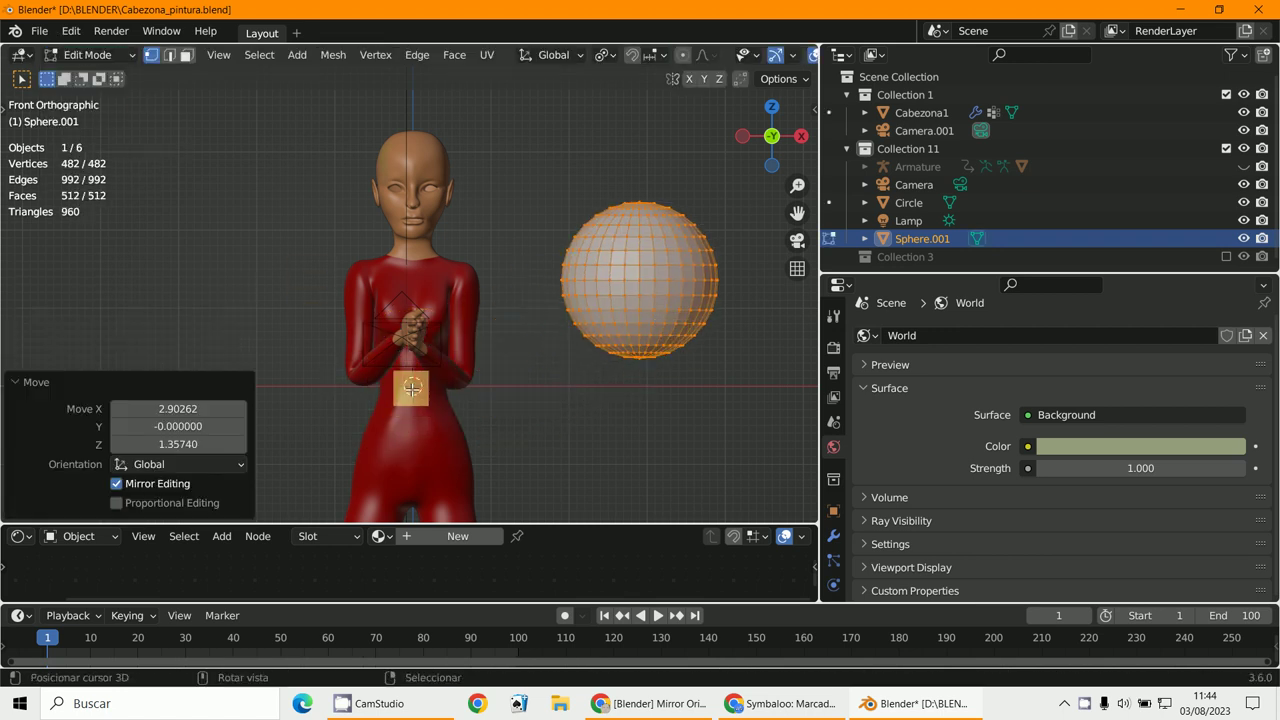
- From the right side view, rotate the sphere mesh about -90 degrees and scale it to 0.25
key("KP_3")
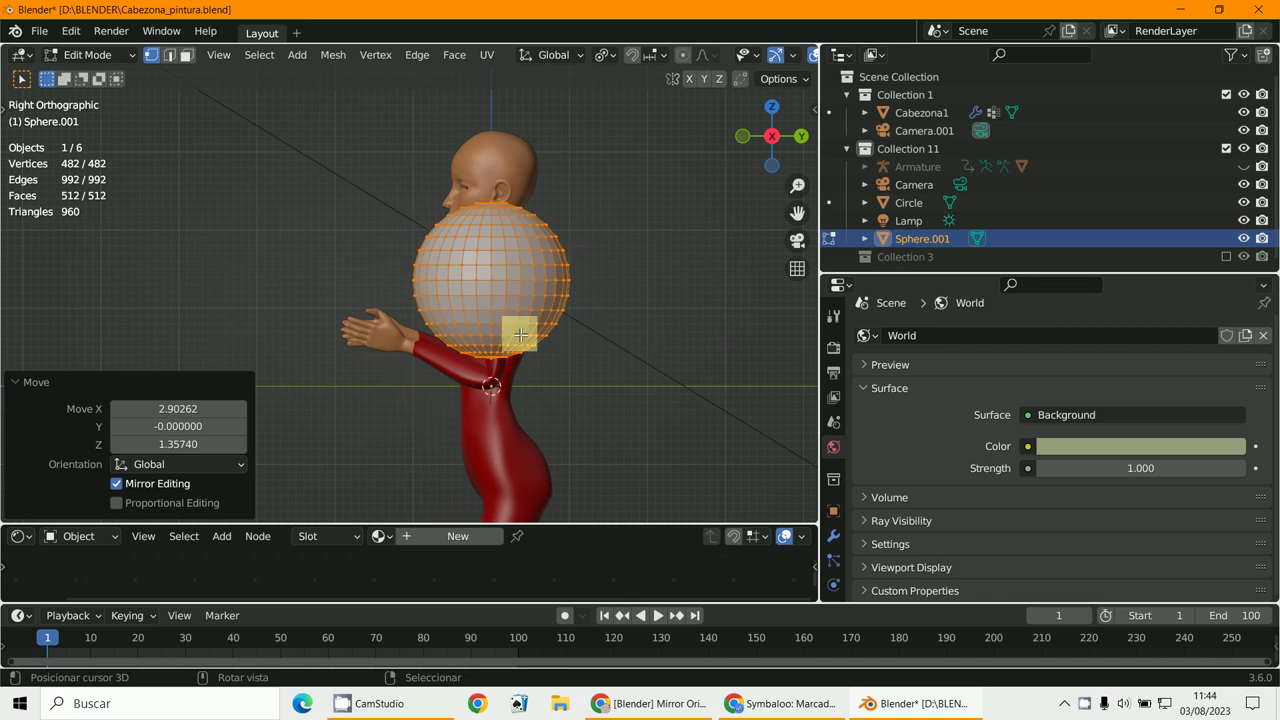
key("r")
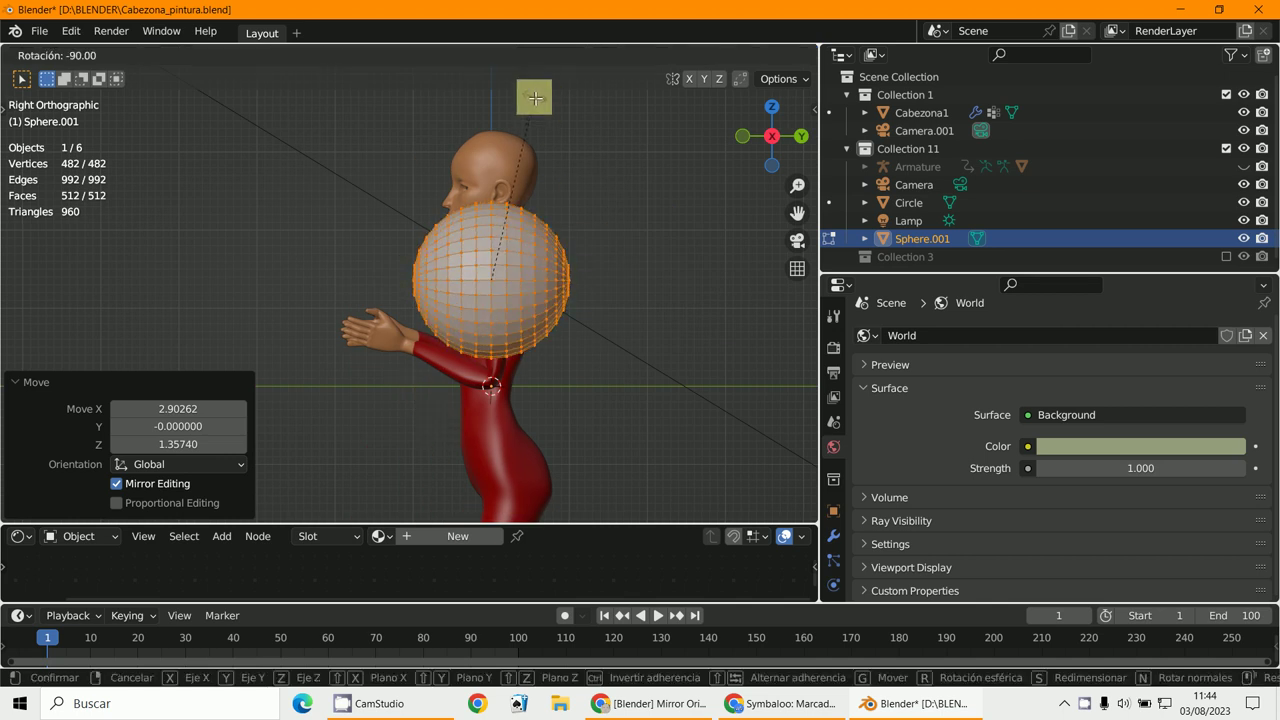
left_click(580, 237)
key("s")
left_click(527, 299)
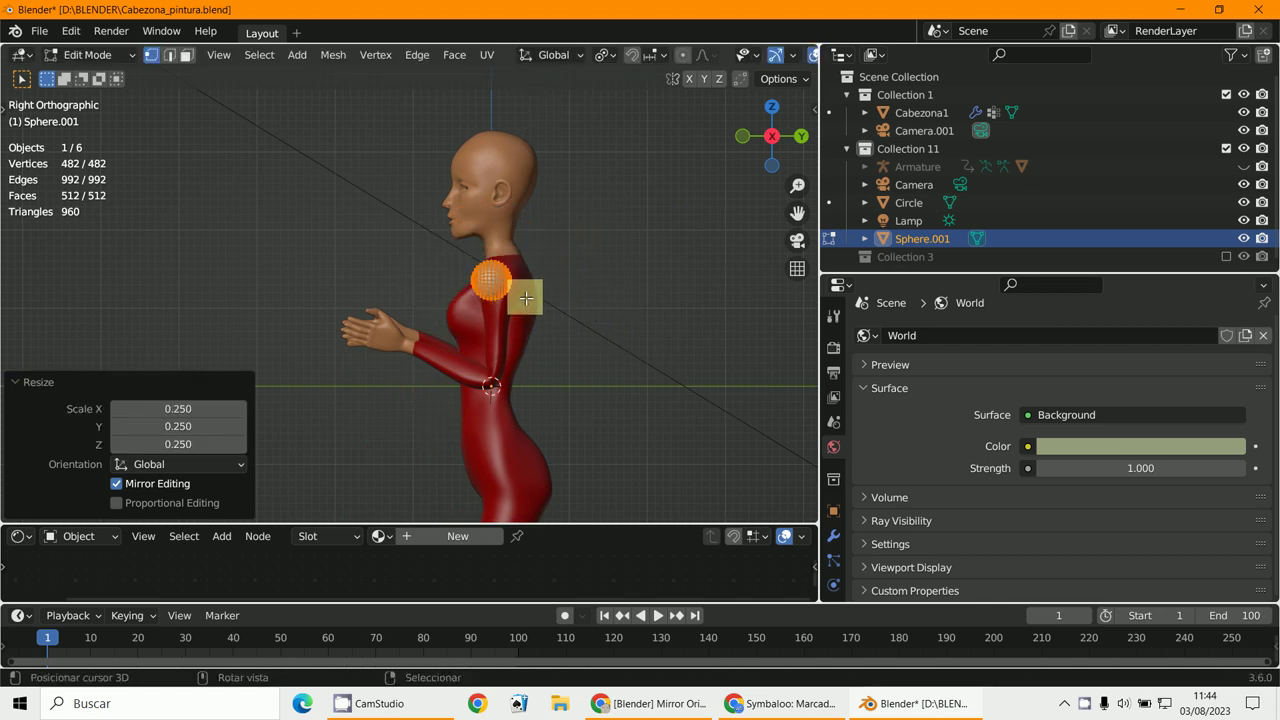
- From the front view, scale the sphere mesh by about 0.59 and move it onto the character's eye on the +X side
key("KP_1")
key("s")
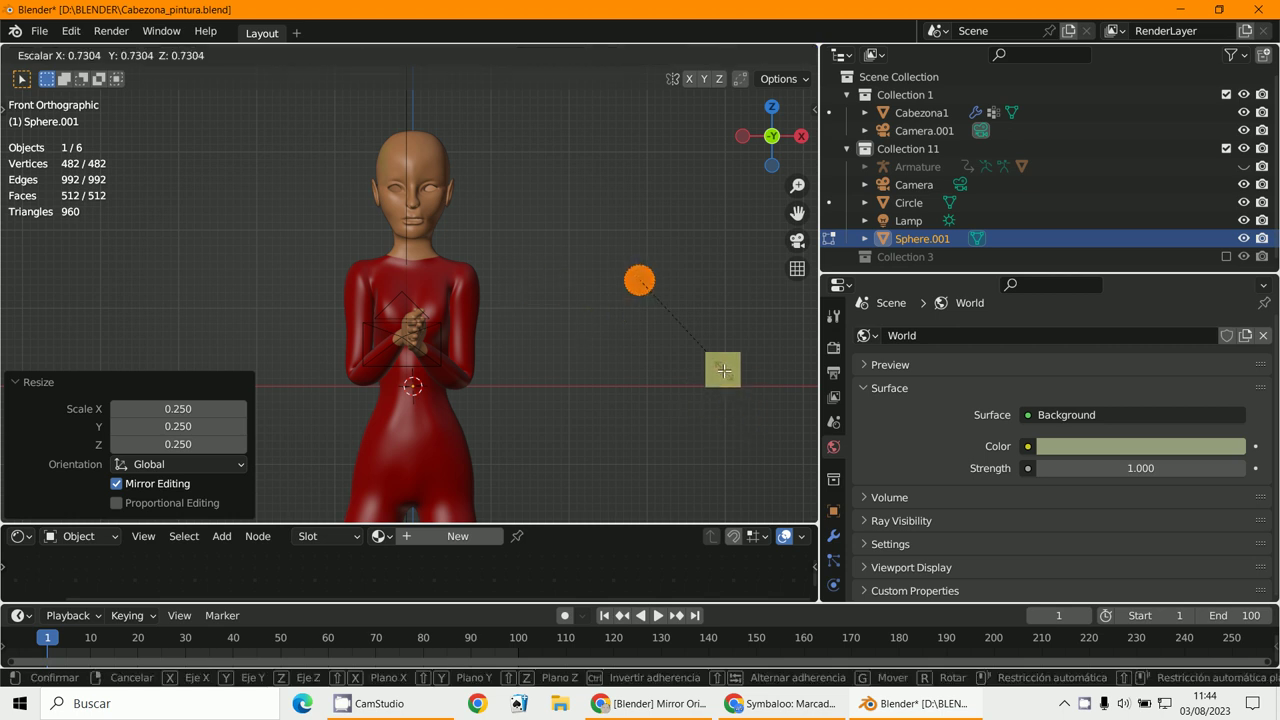
left_click(712, 360)
key("g")
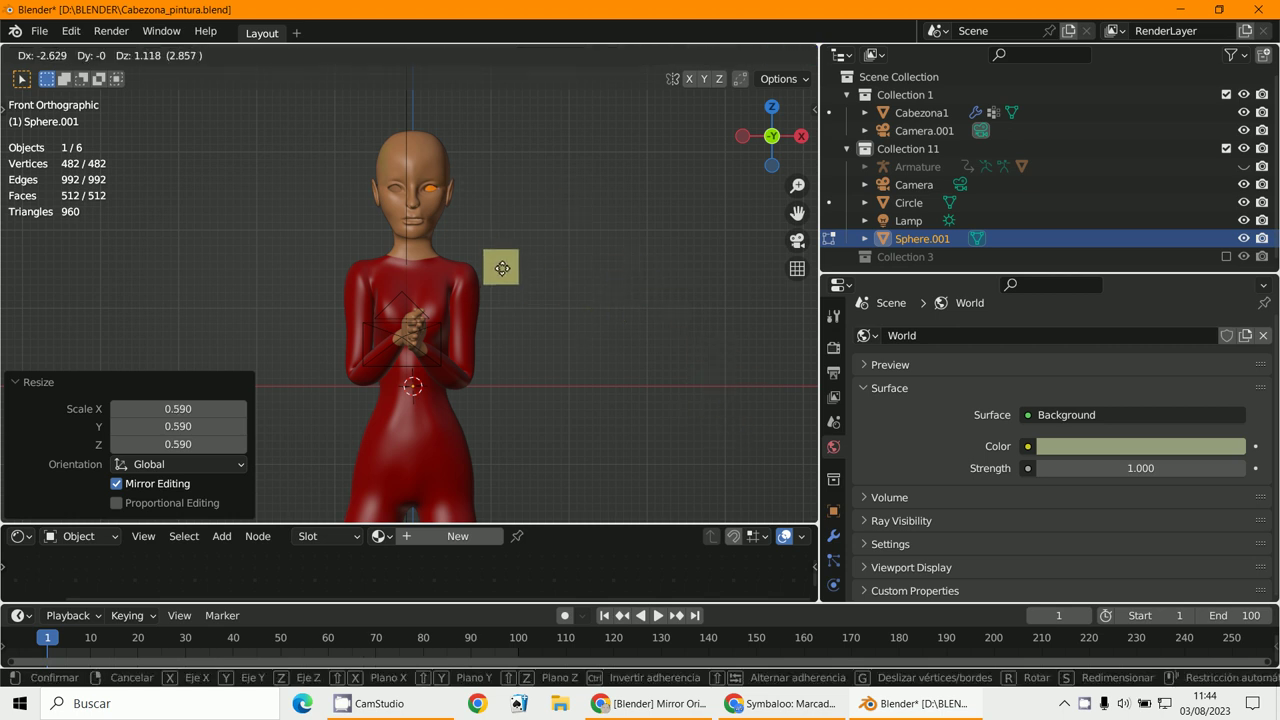
left_click(502, 268)
- From the right side view, move the sphere mesh about -0.226 along Y, forward into the eye area
key("KP_3")
middle_click_drag(502, 268, 455, 410, "shift")
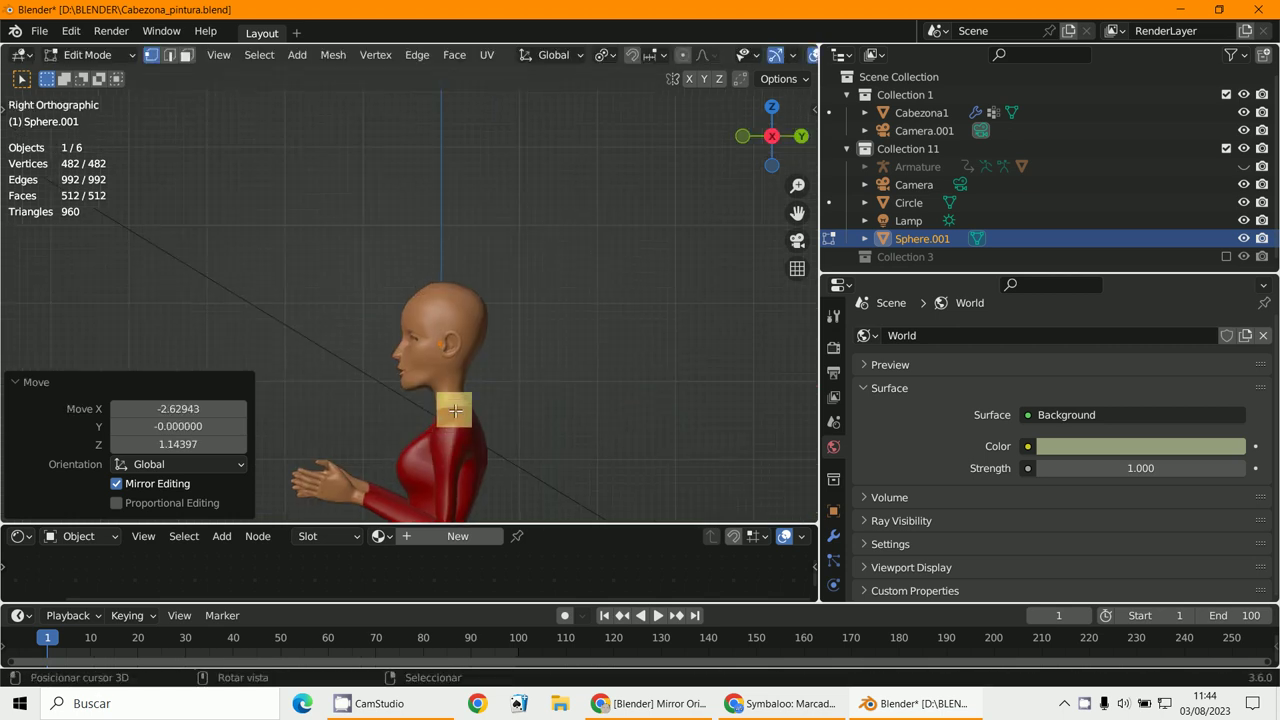
scroll(455, 410, "up", 5)
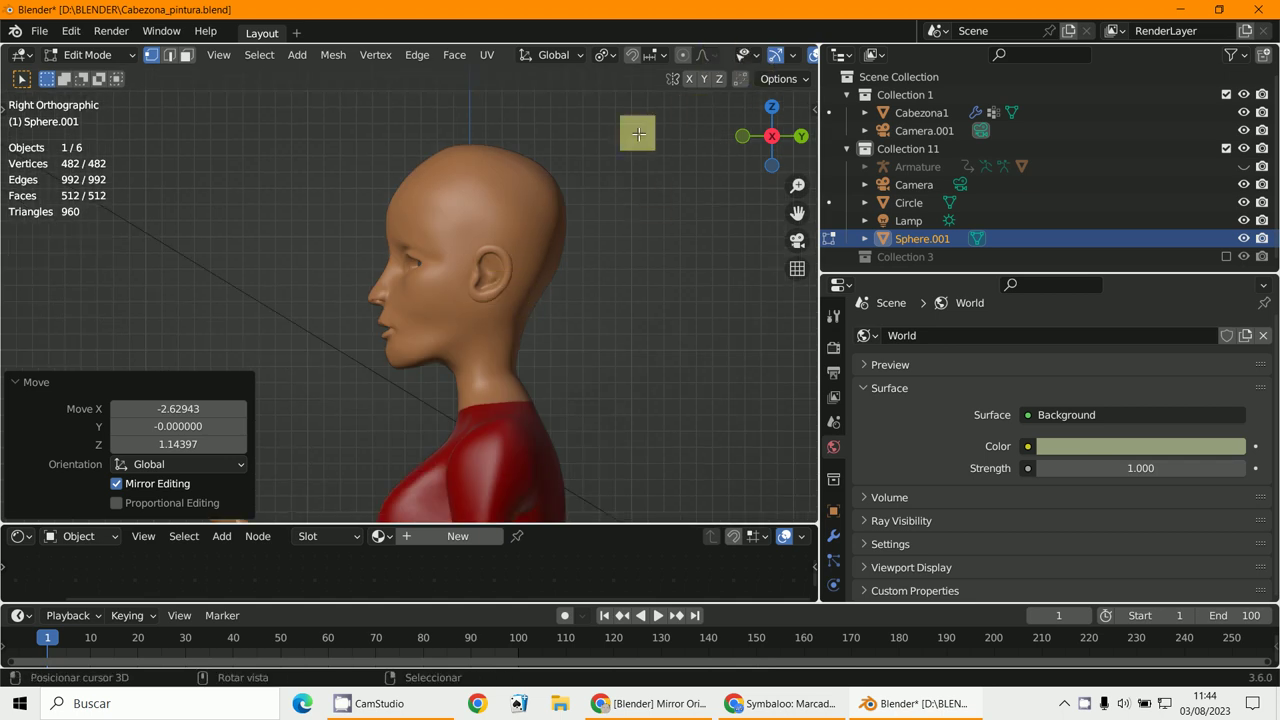
key("g")
key("y")
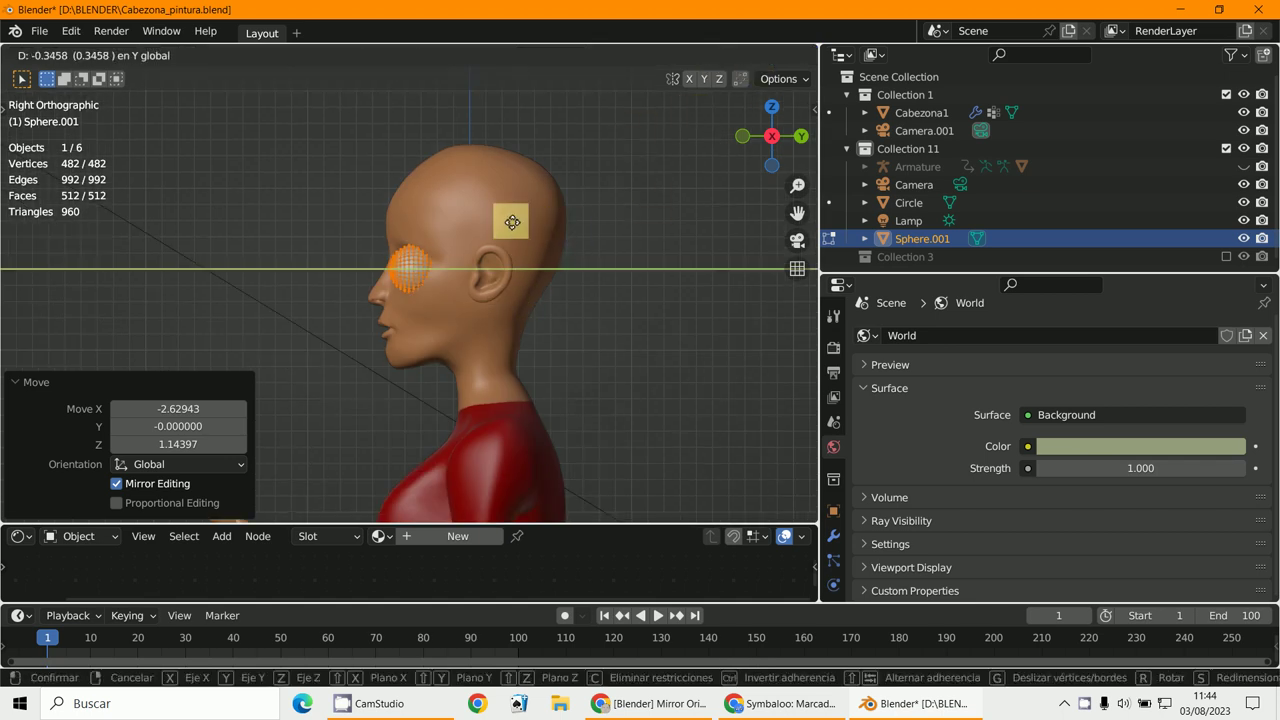
left_click(523, 220)
- From the front view, center the sphere mesh in the eye socket and scale it by about 0.855
key("KP_1")
scroll(556, 288, "up", 4)
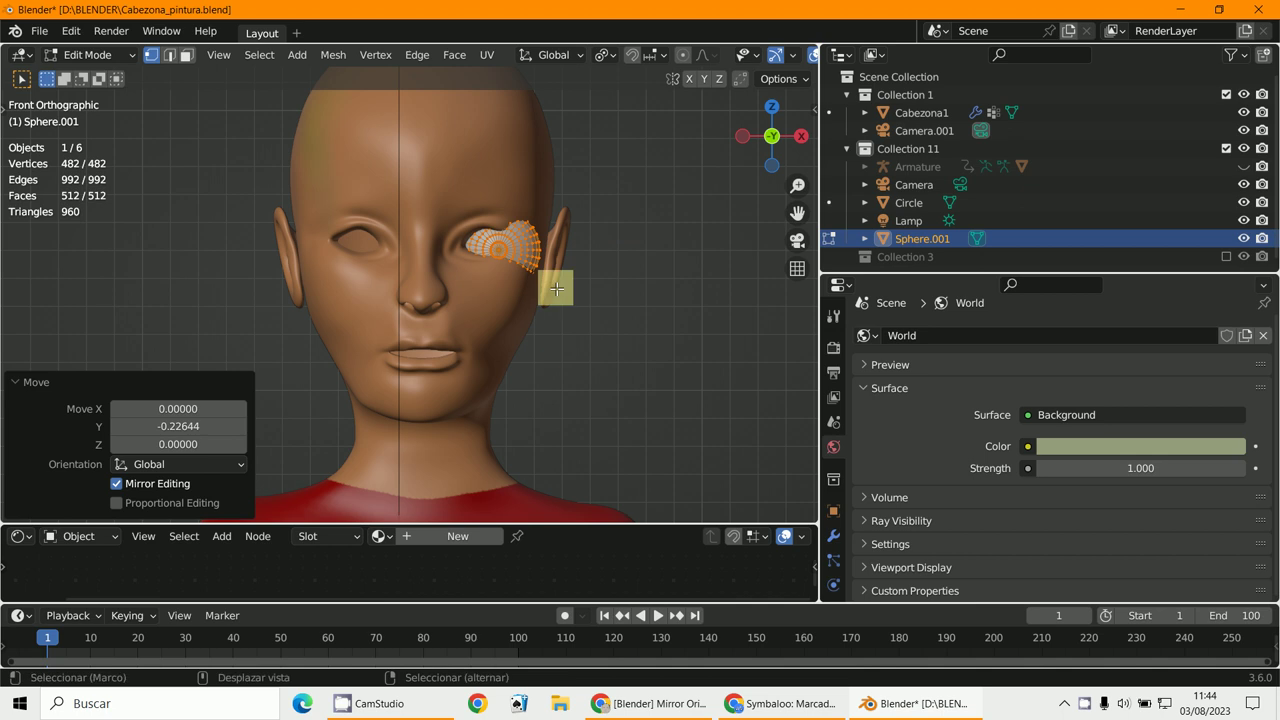
key("g")
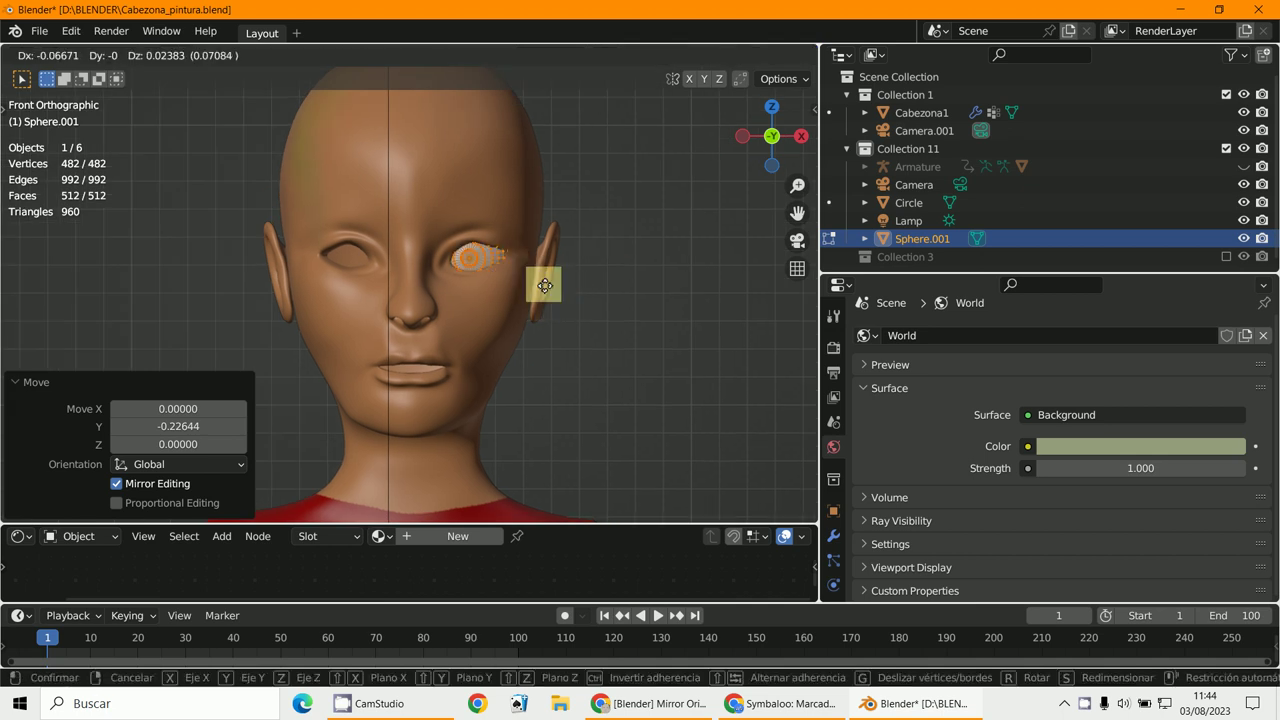
left_click(545, 286)
key("s")
left_click(534, 283)
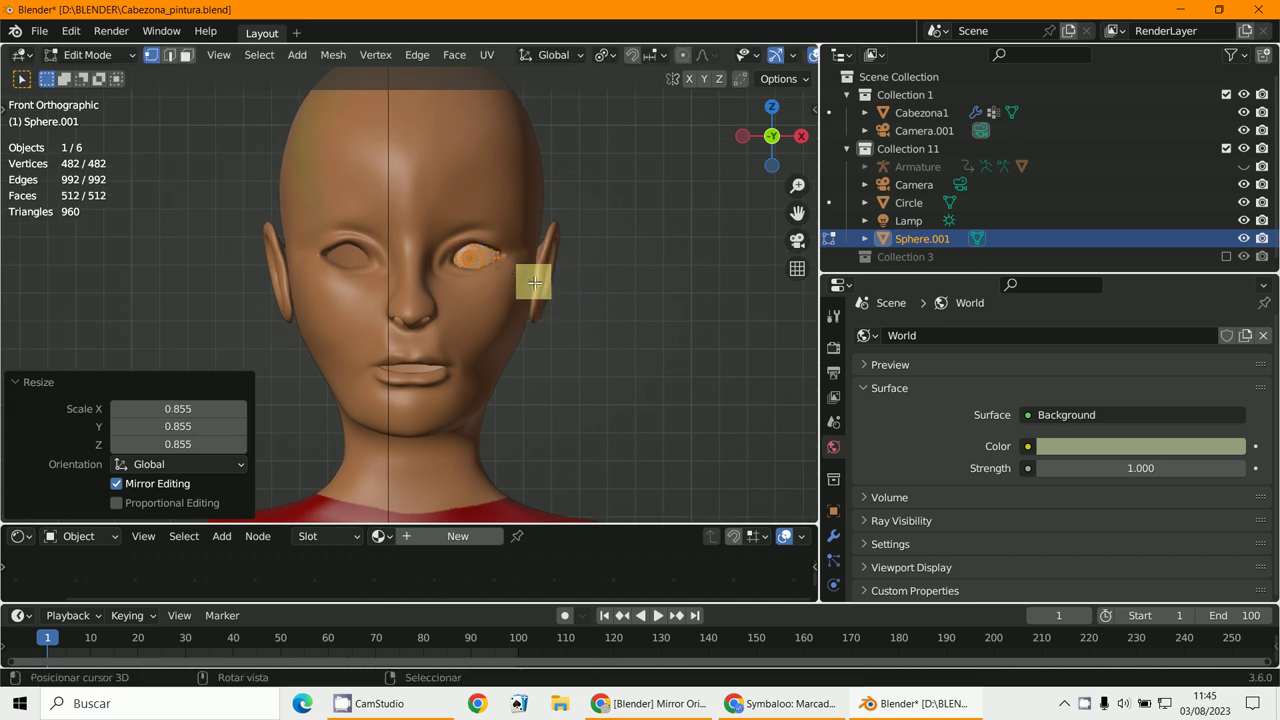
- Return to Object Mode and add a Mirror modifier on the X axis to the eye sphere
scroll(534, 171, "down", 5)
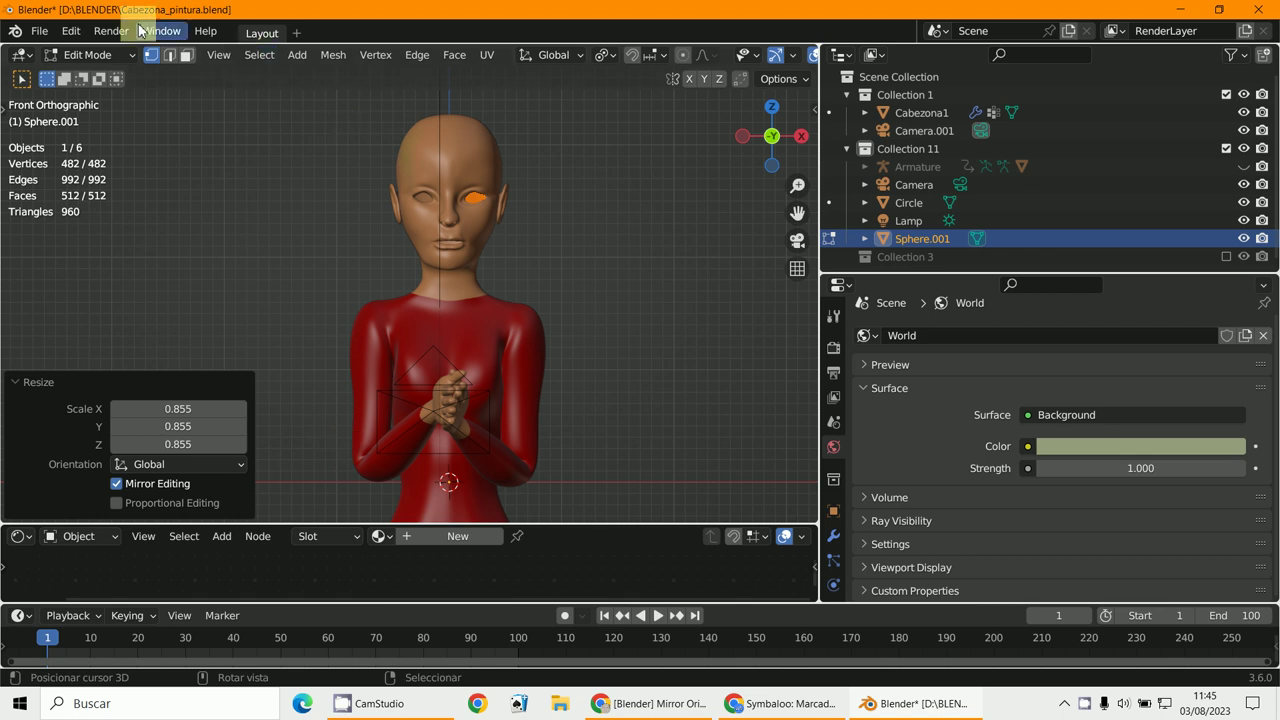
left_click(88, 55)
left_click(90, 57)
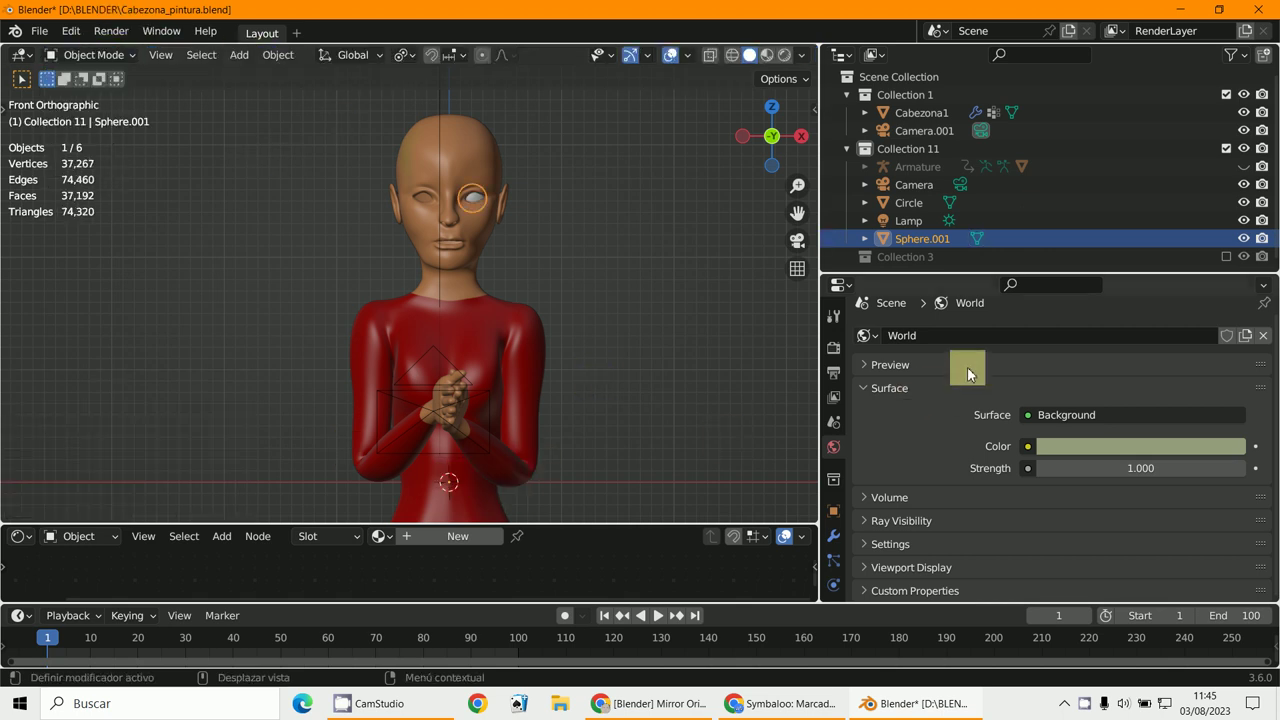
left_click(834, 538)
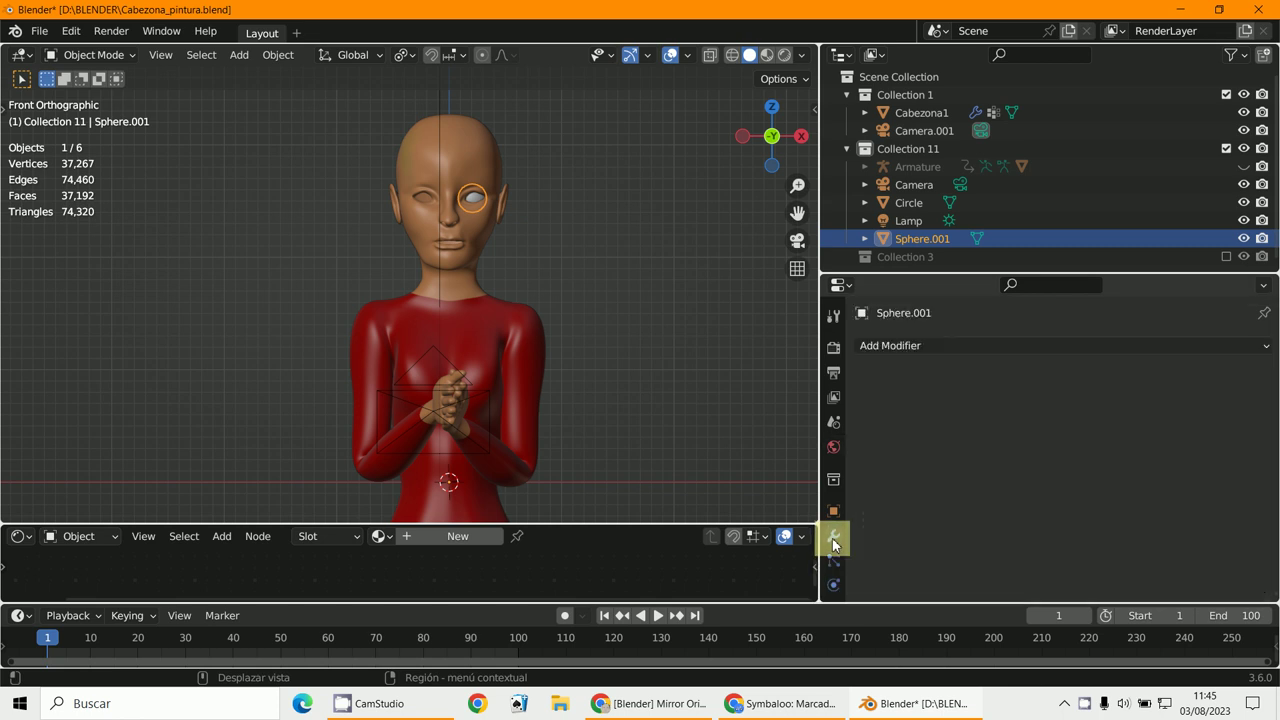
left_click(922, 352)
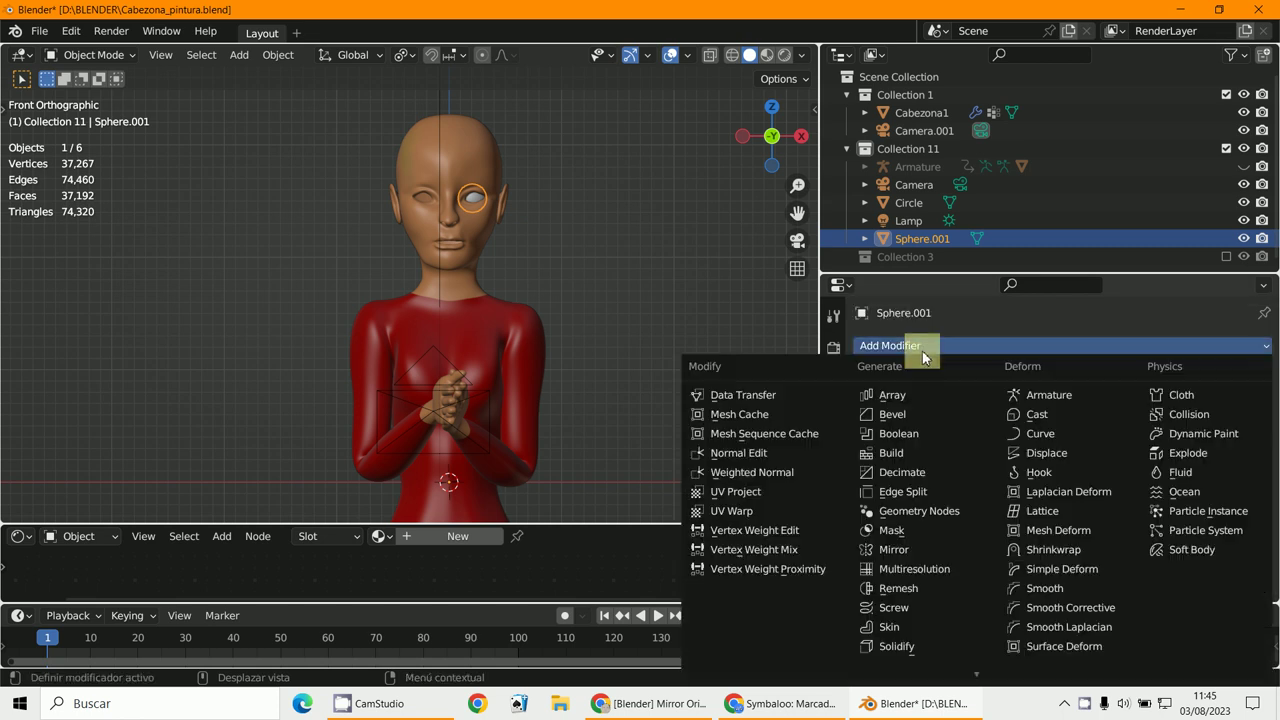
left_click(895, 549)
- Try moving the mirrored eye object sideways in Object Mode from the front view
scroll(445, 238, "up", 3)
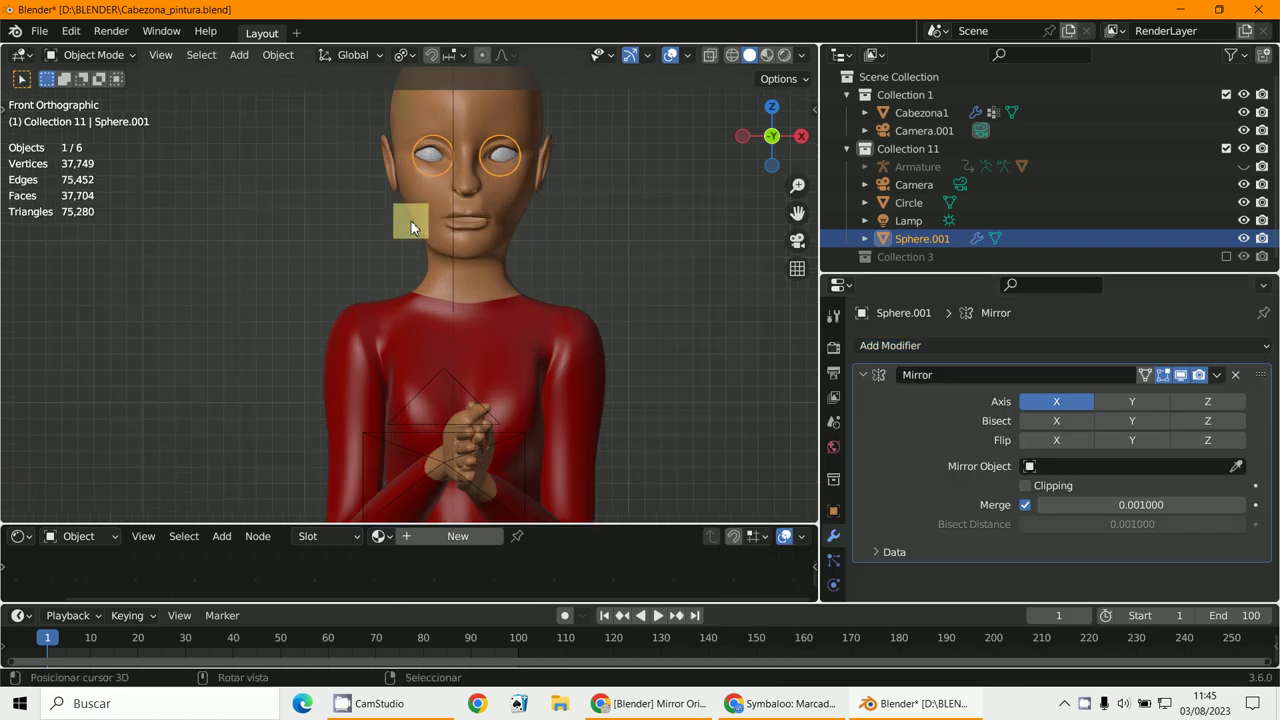
scroll(449, 186, "down", 6)
scroll(364, 157, "up", 4)
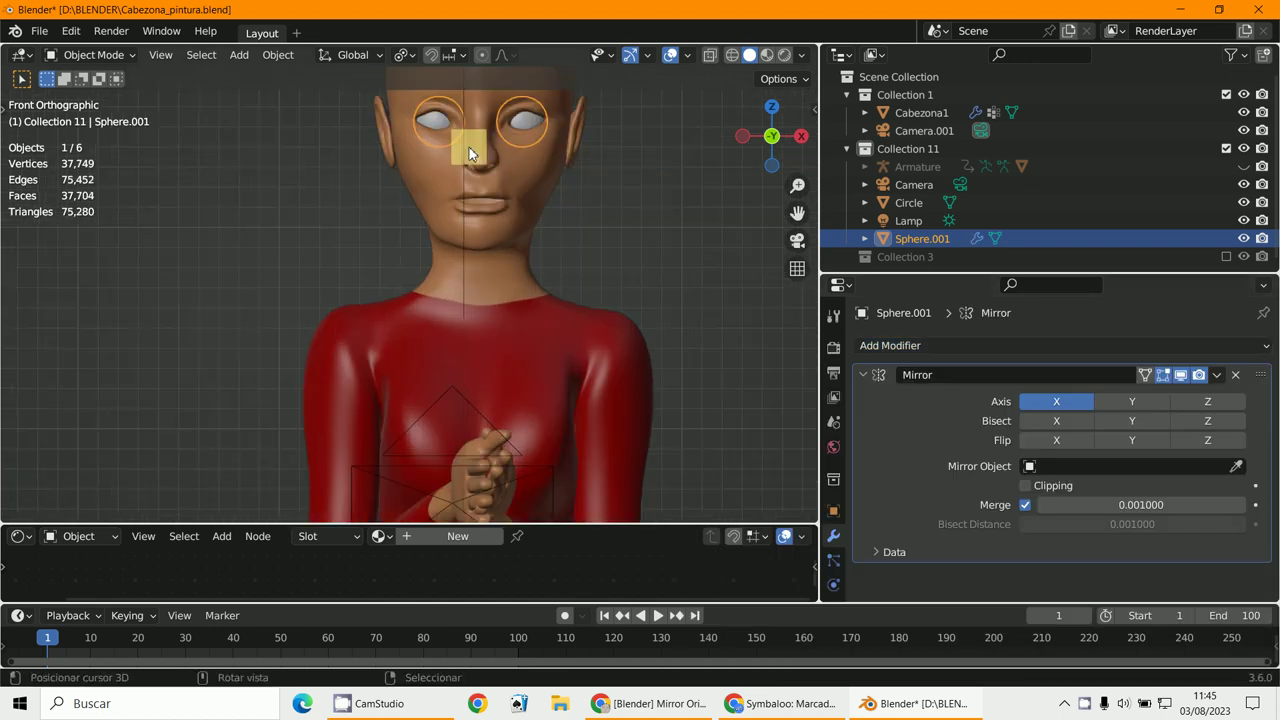
scroll(392, 207, "down", 4)
scroll(460, 210, "up", 2)
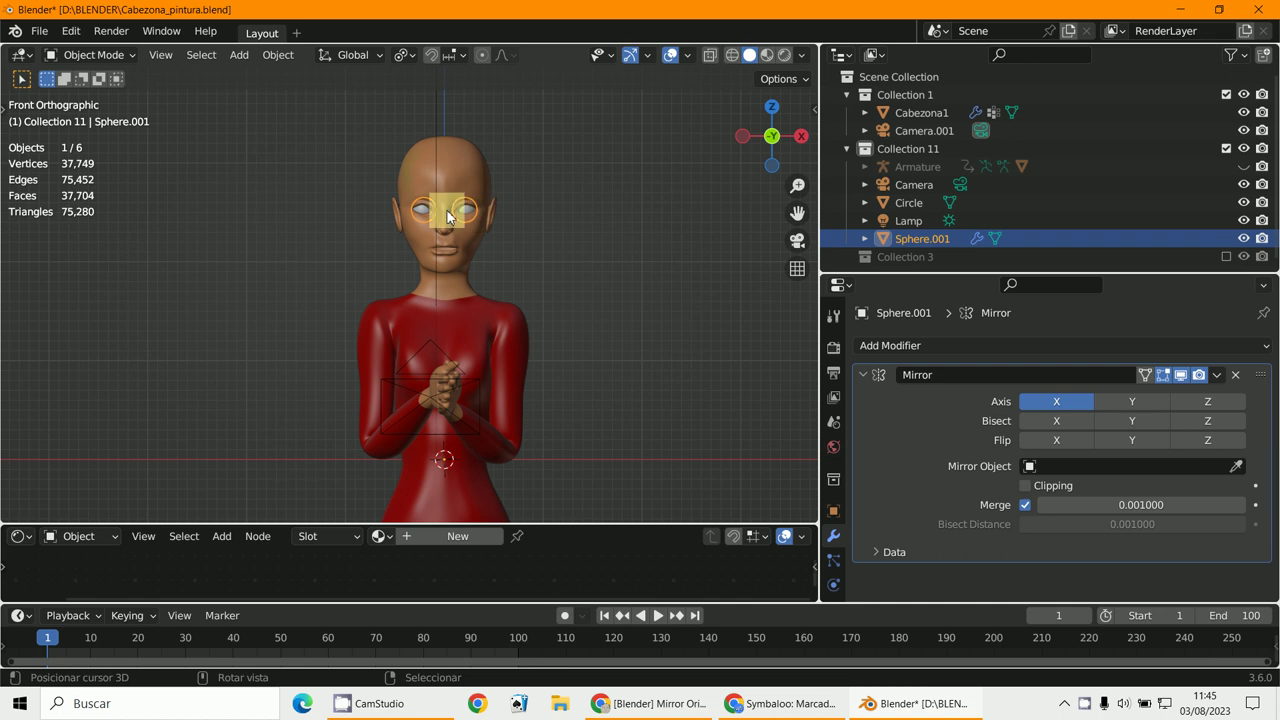
scroll(499, 240, "up", 1)
scroll(499, 240, "up", 4)
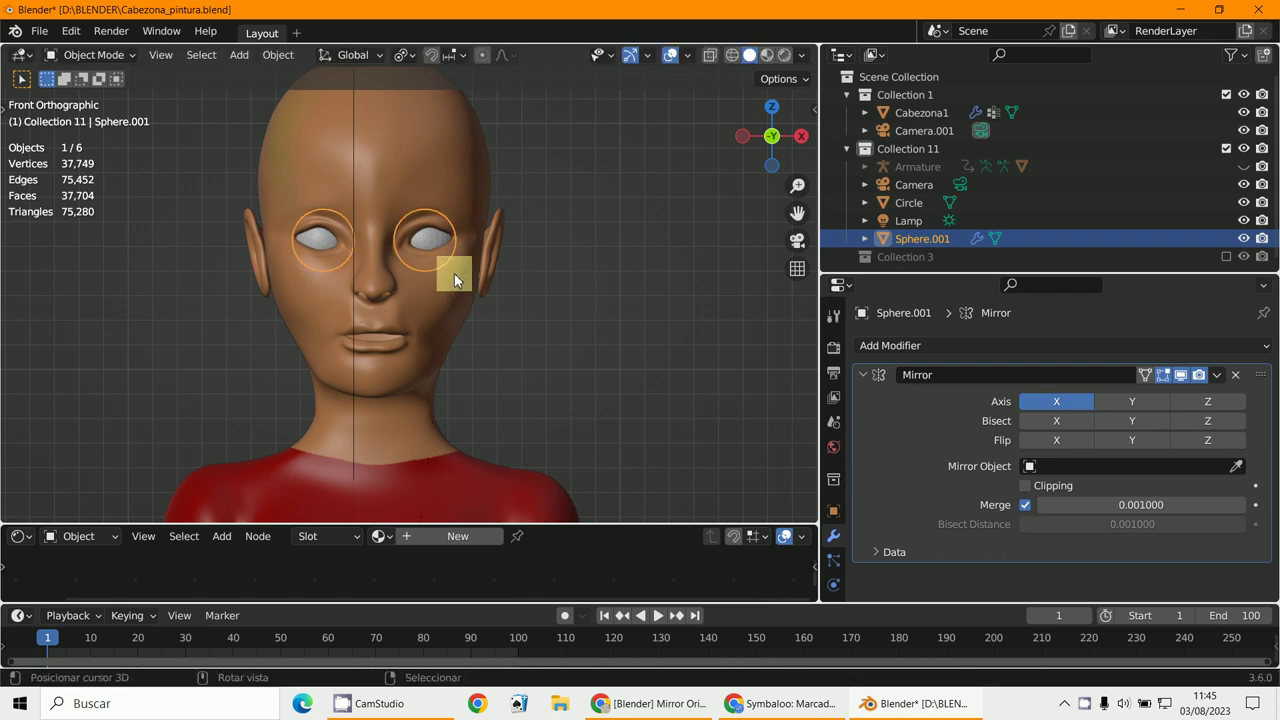
key("g")
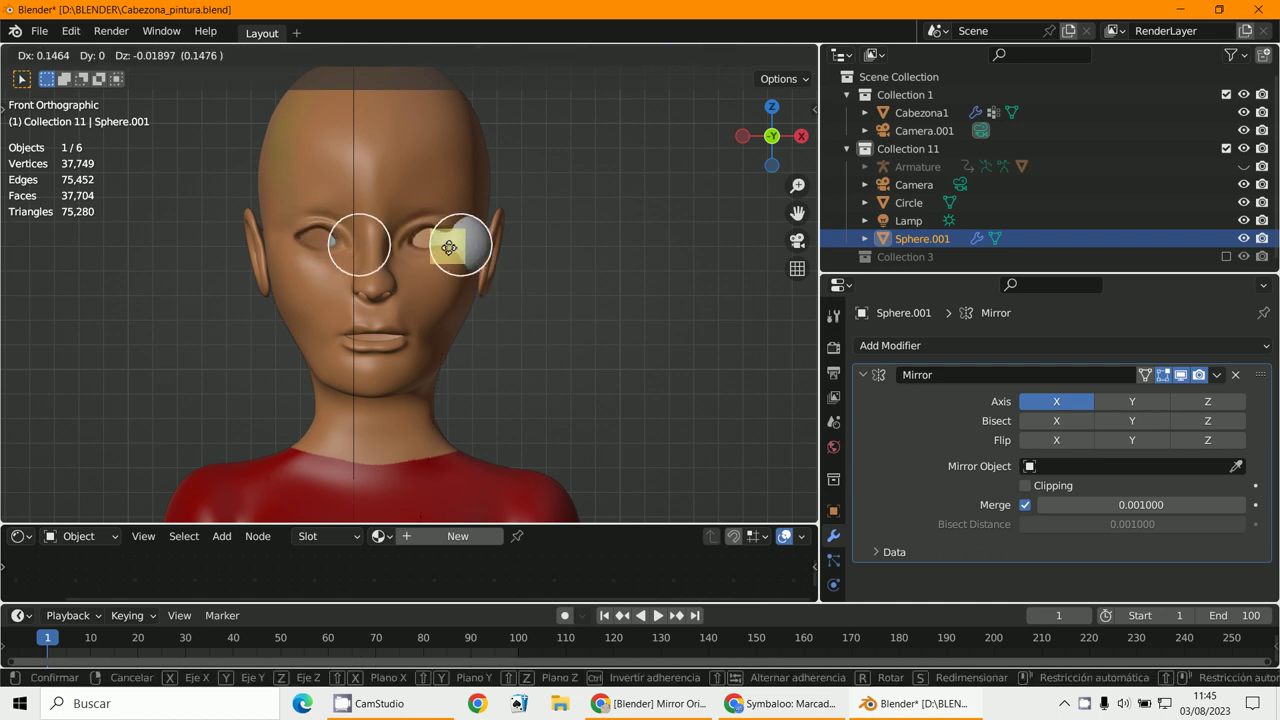
right_click(447, 248)
scroll(441, 233, "down", 5)
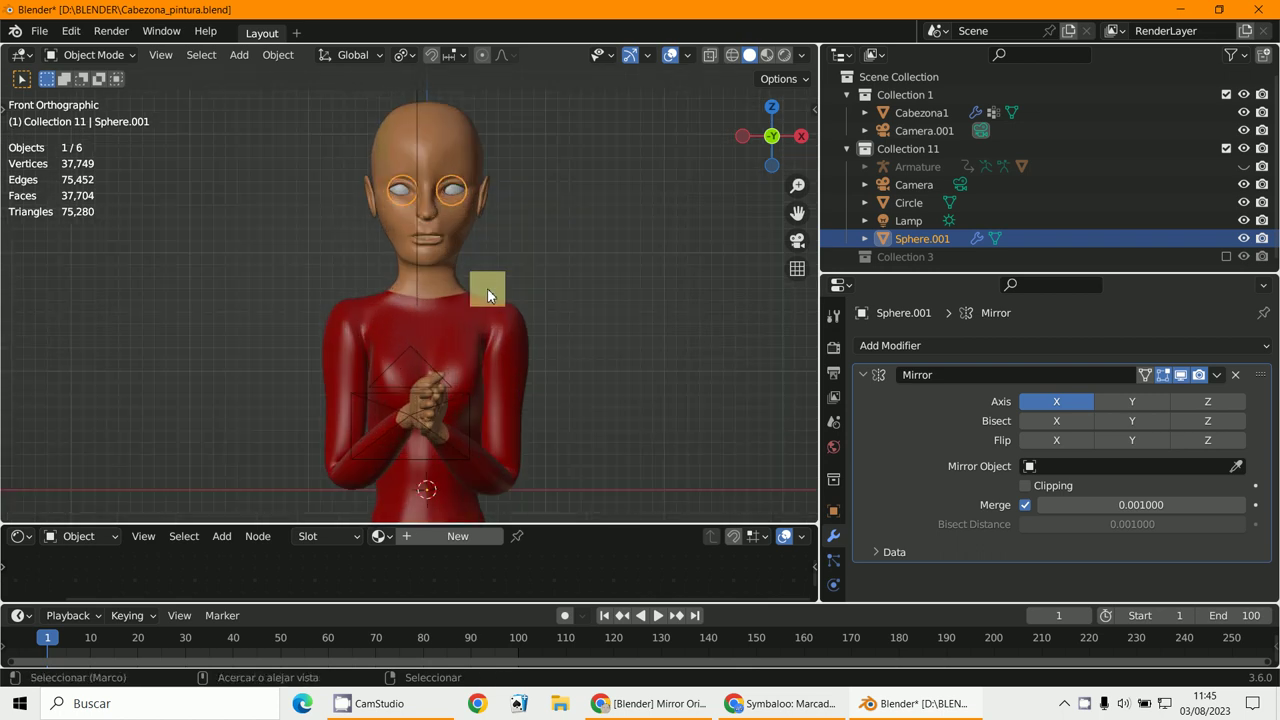
- Apply the rotation transform to the mirrored eye object
key("ctrl+a")
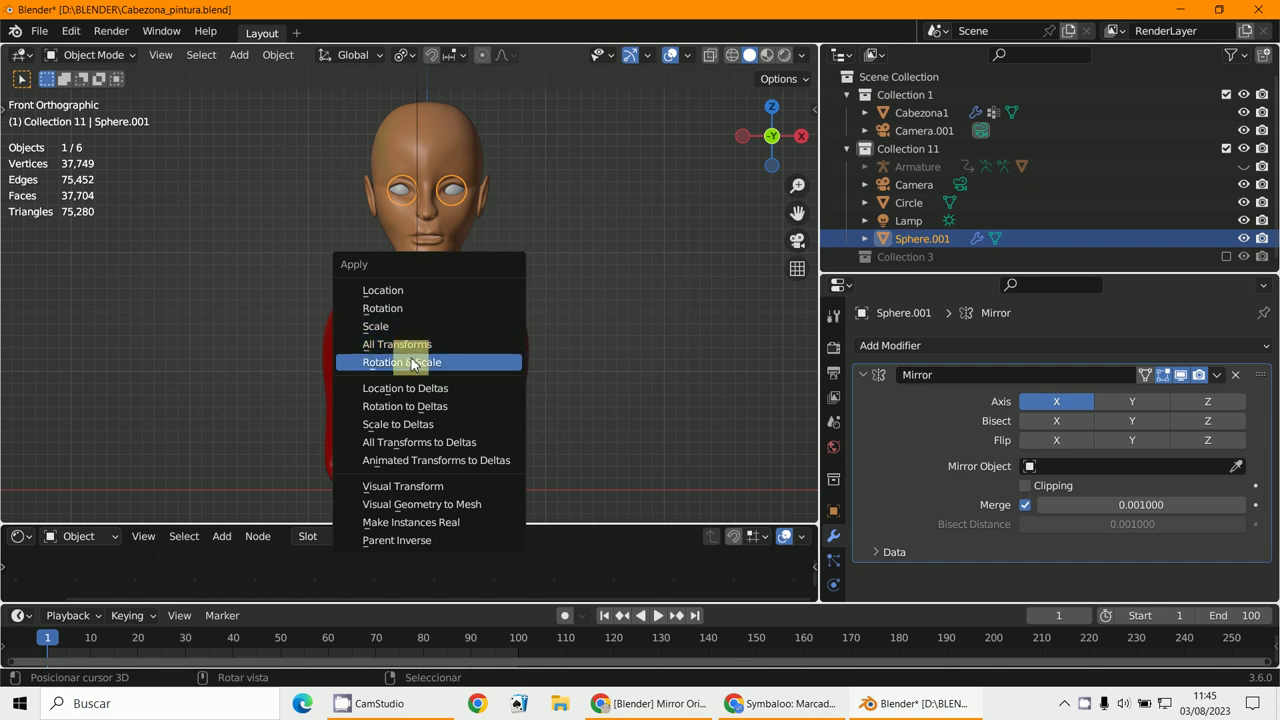
left_click(423, 308)
scroll(423, 308, "down", 2)
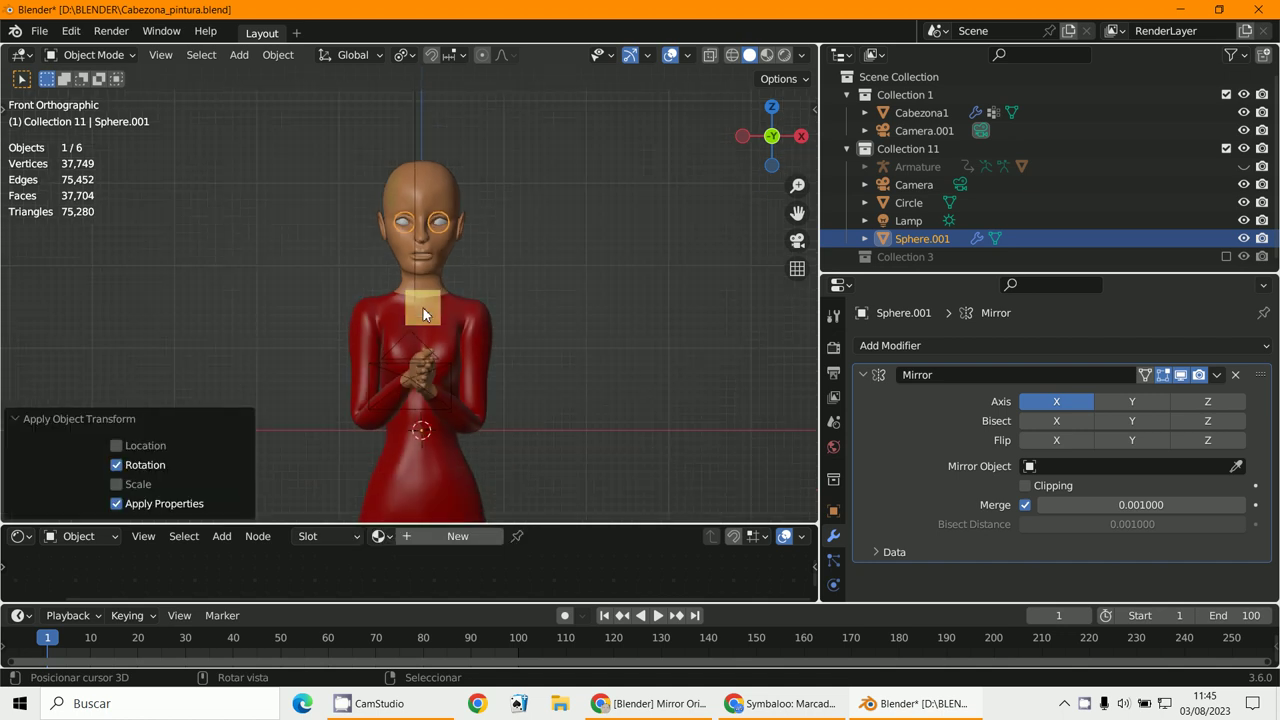
scroll(443, 404, "up", 8)
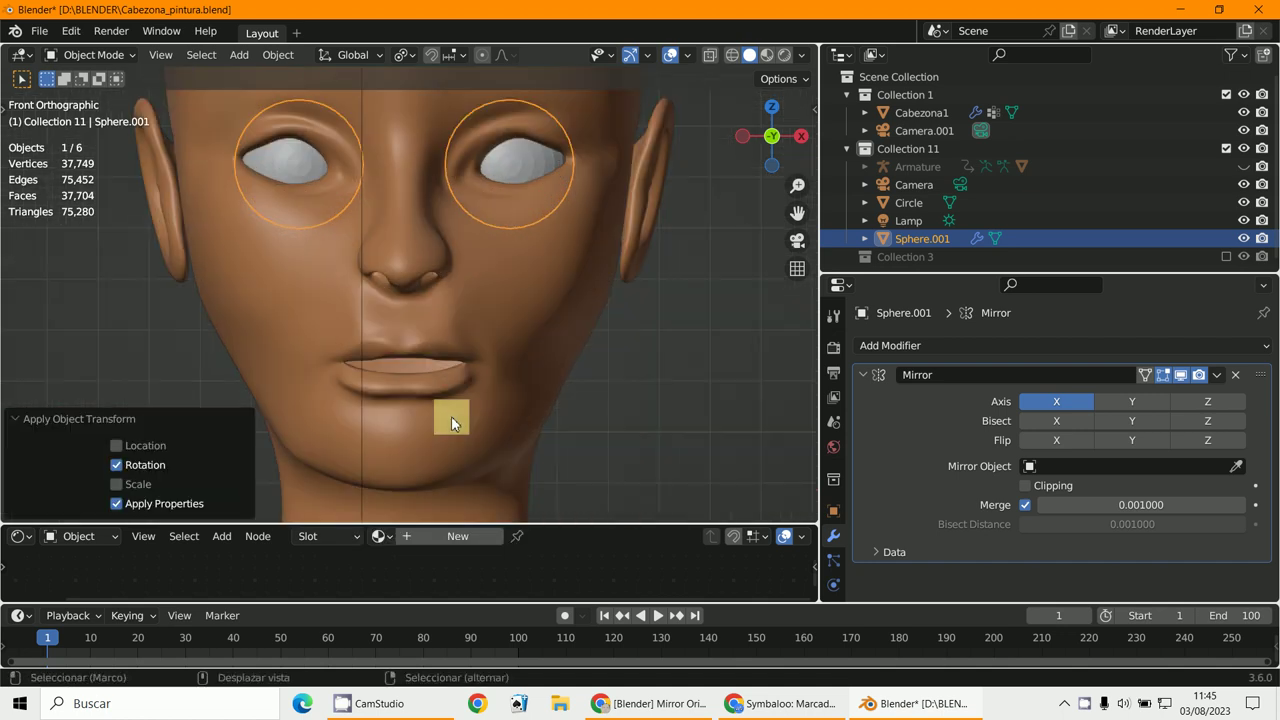
left_click(510, 245)
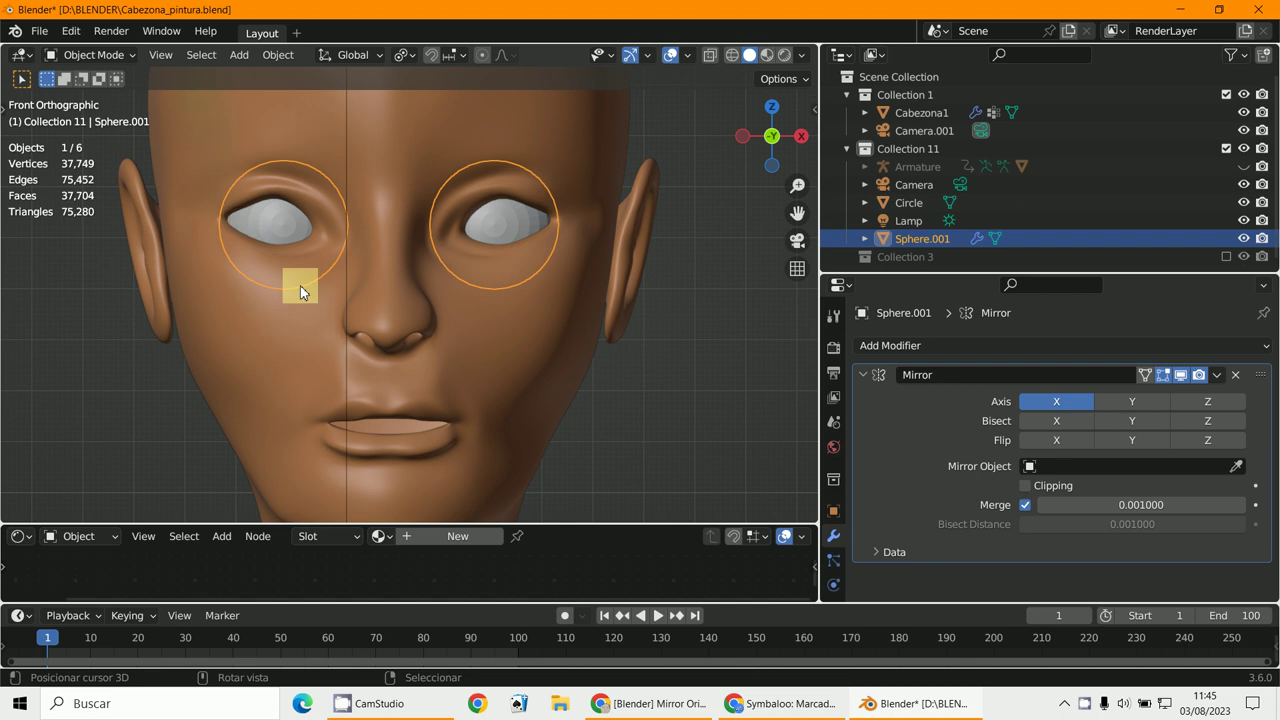
scroll(300, 285, "down", 7)
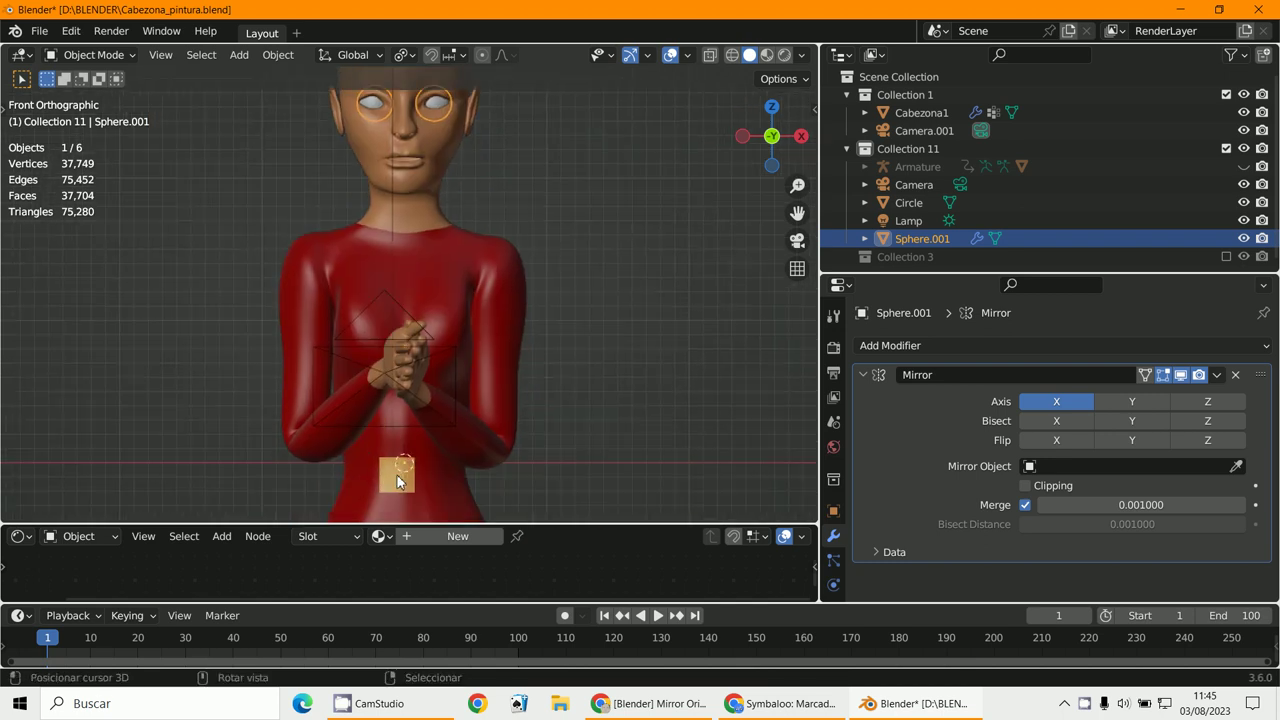
- Try moving the character body and the mirrored eye object in Object Mode
left_click(457, 306)
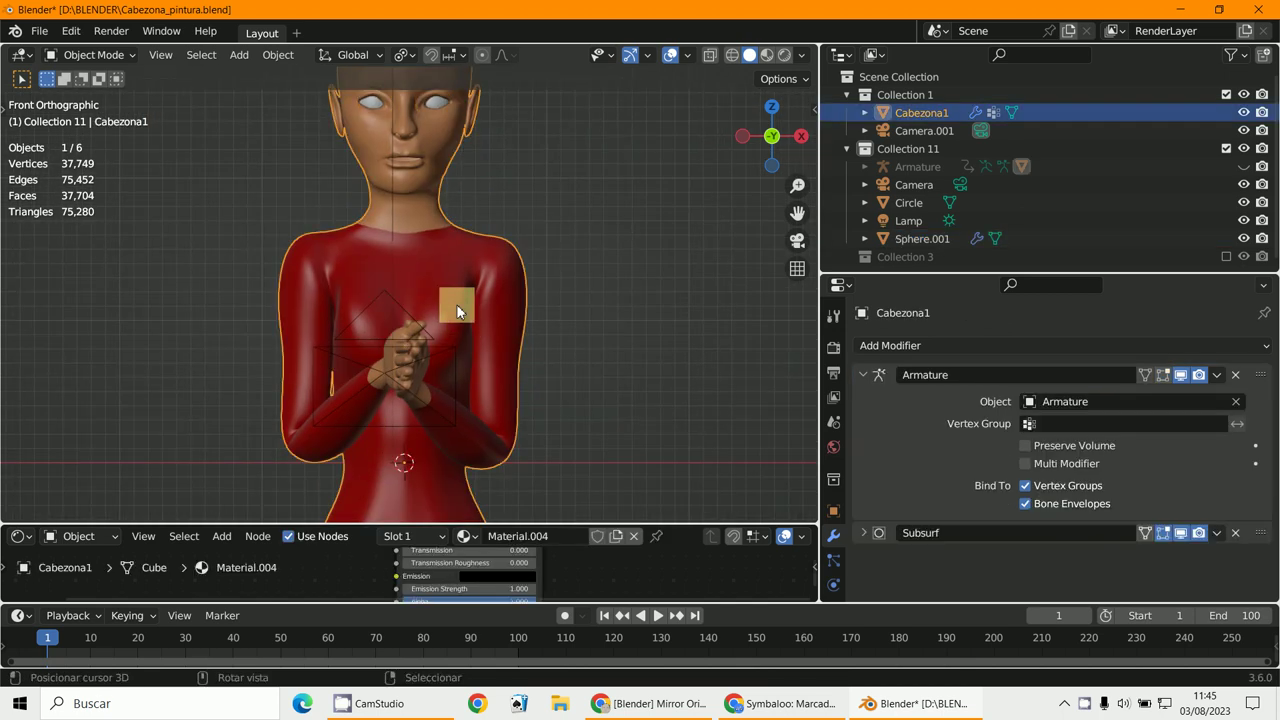
key("g")
right_click(397, 447)
left_click(432, 104)
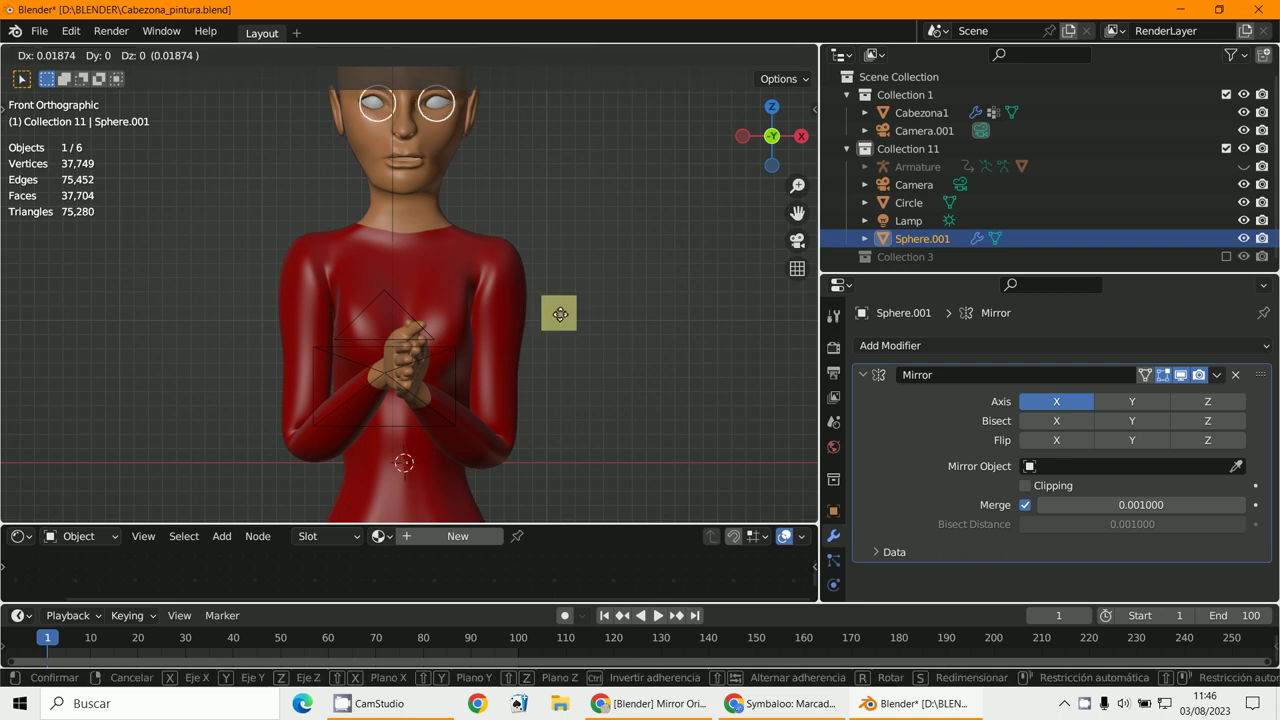
- Try moving the eye mesh sideways in Edit Mode with the Mirror modifier active, and return to Object Mode
left_click(86, 55)
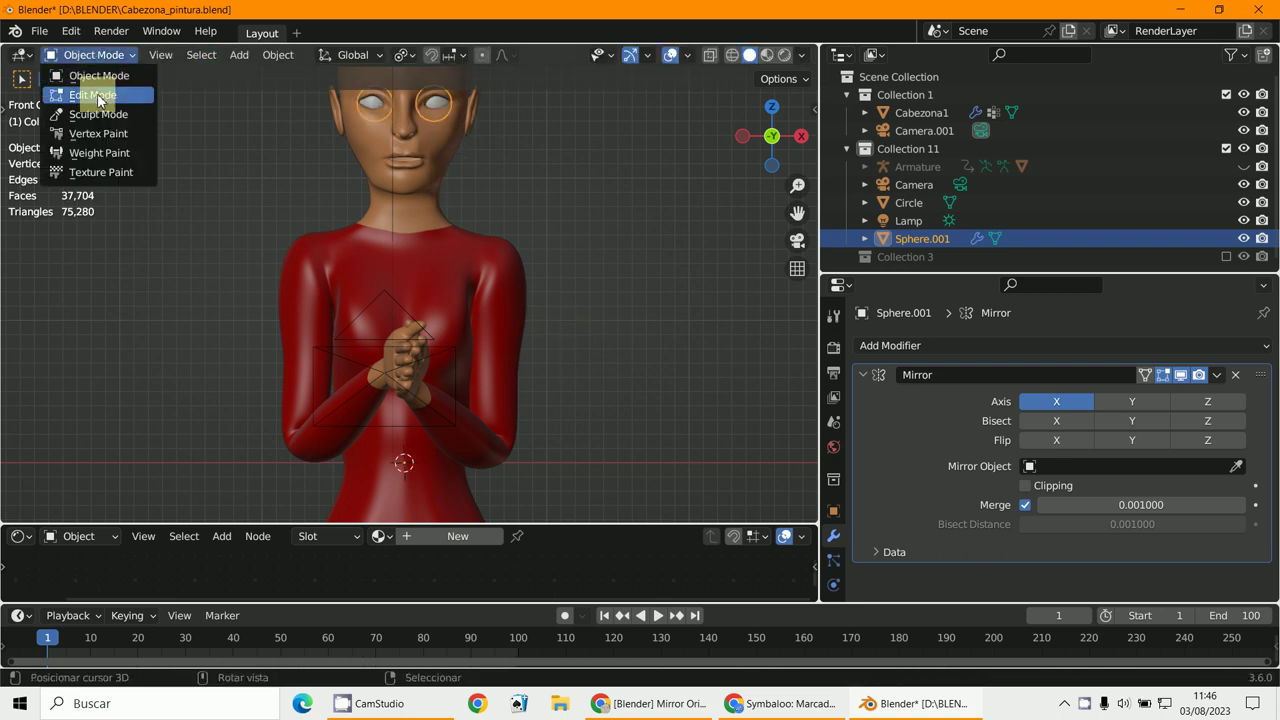
left_click(99, 96)
scroll(222, 200, "up", 3)
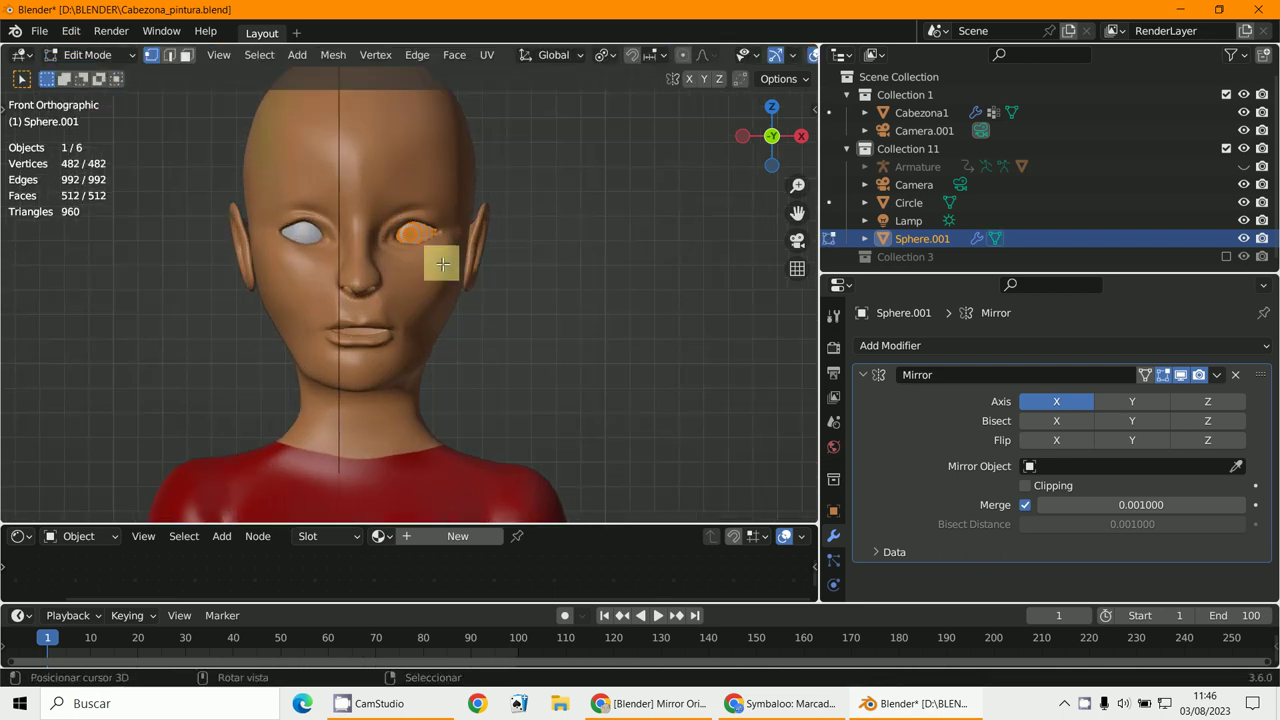
key("g")
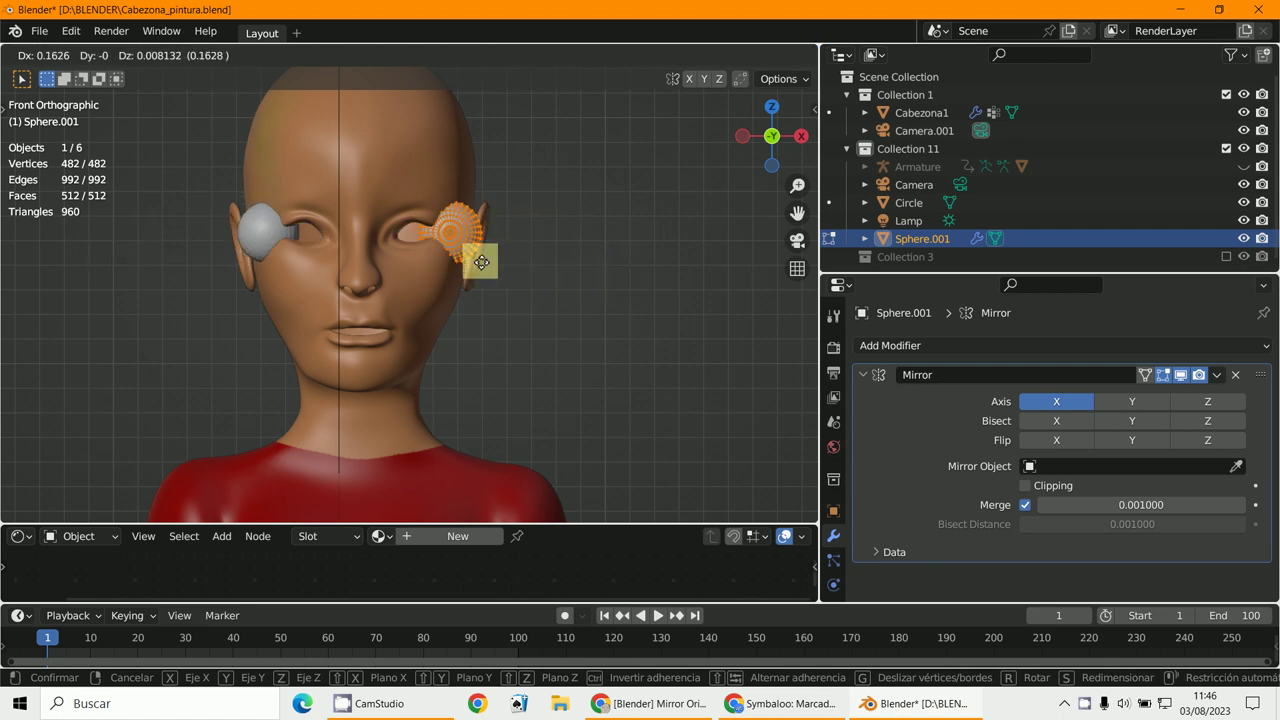
key("Escape")
scroll(467, 293, "down", 3)
scroll(467, 293, "down", 4)
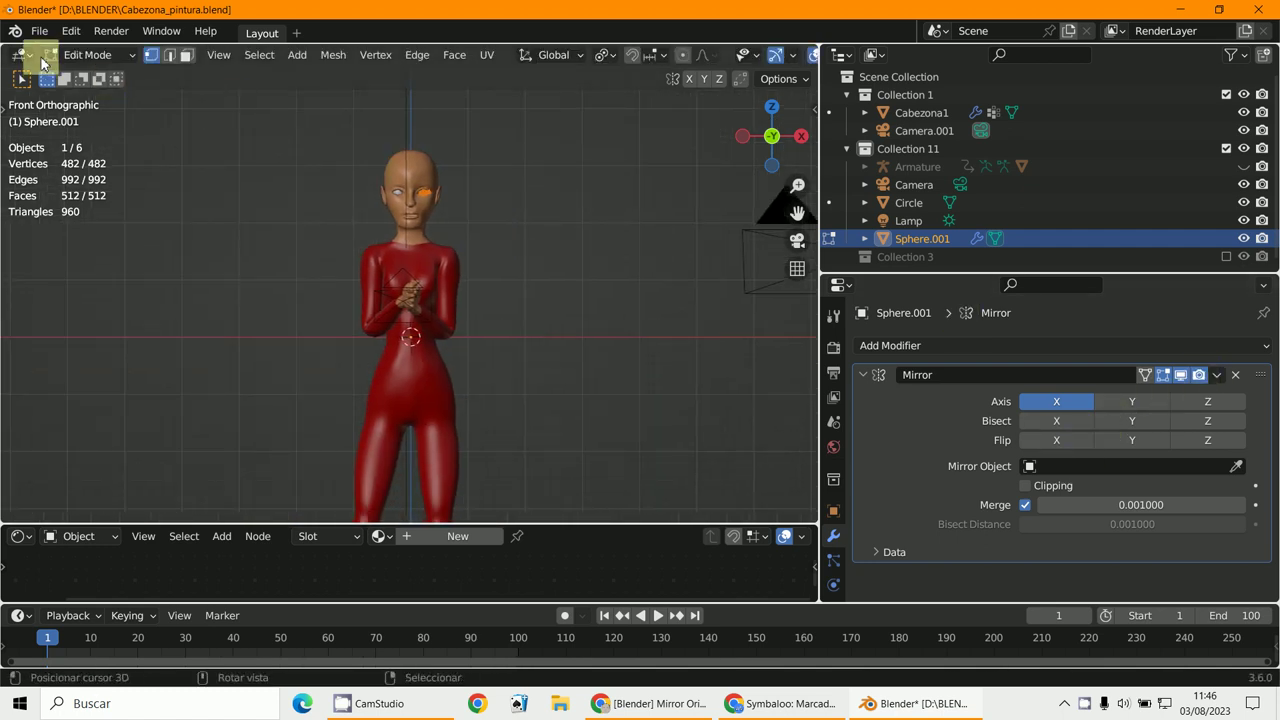
left_click(88, 57)
left_click(88, 60)
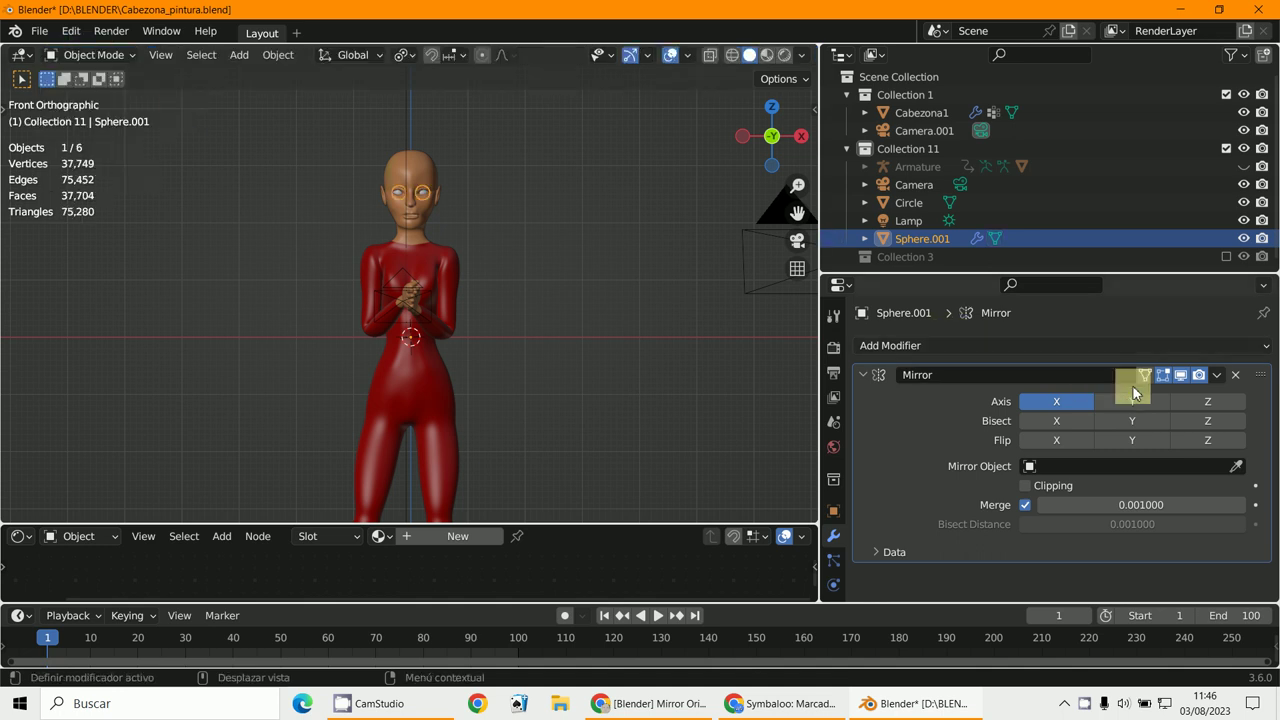
- Apply the Mirror modifier on the eye object
left_click(1217, 378)
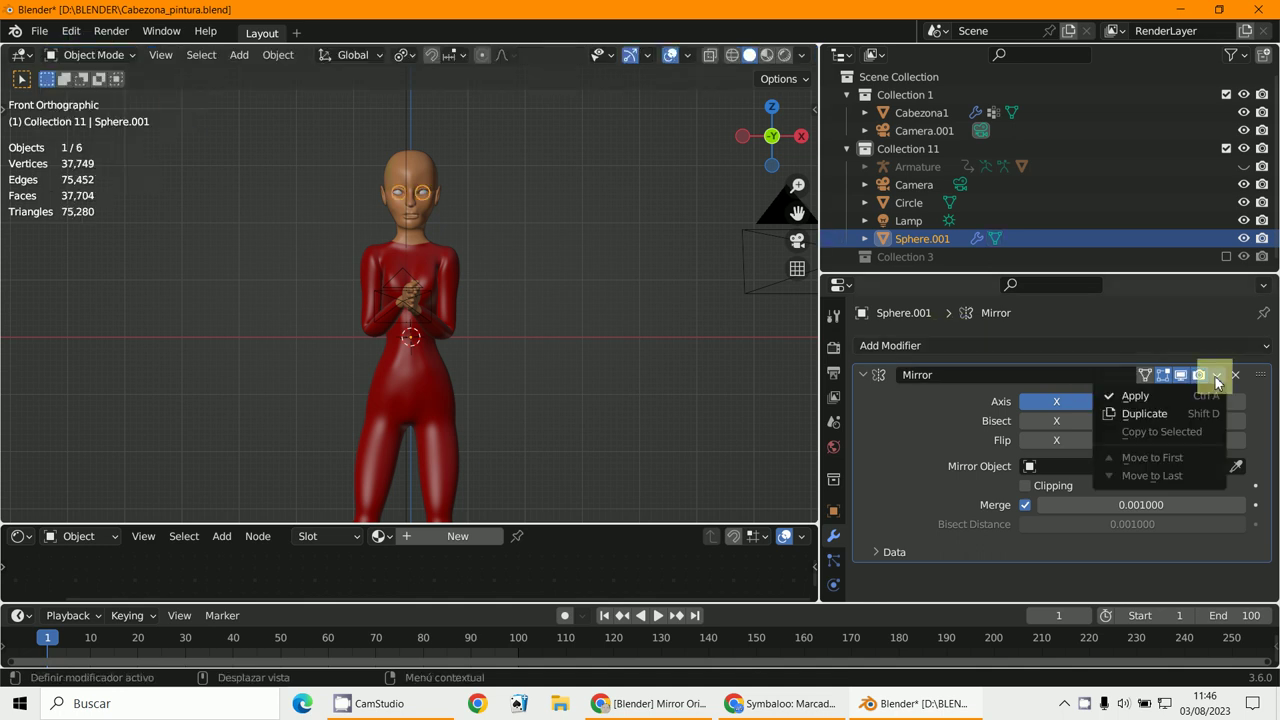
left_click(1133, 397)
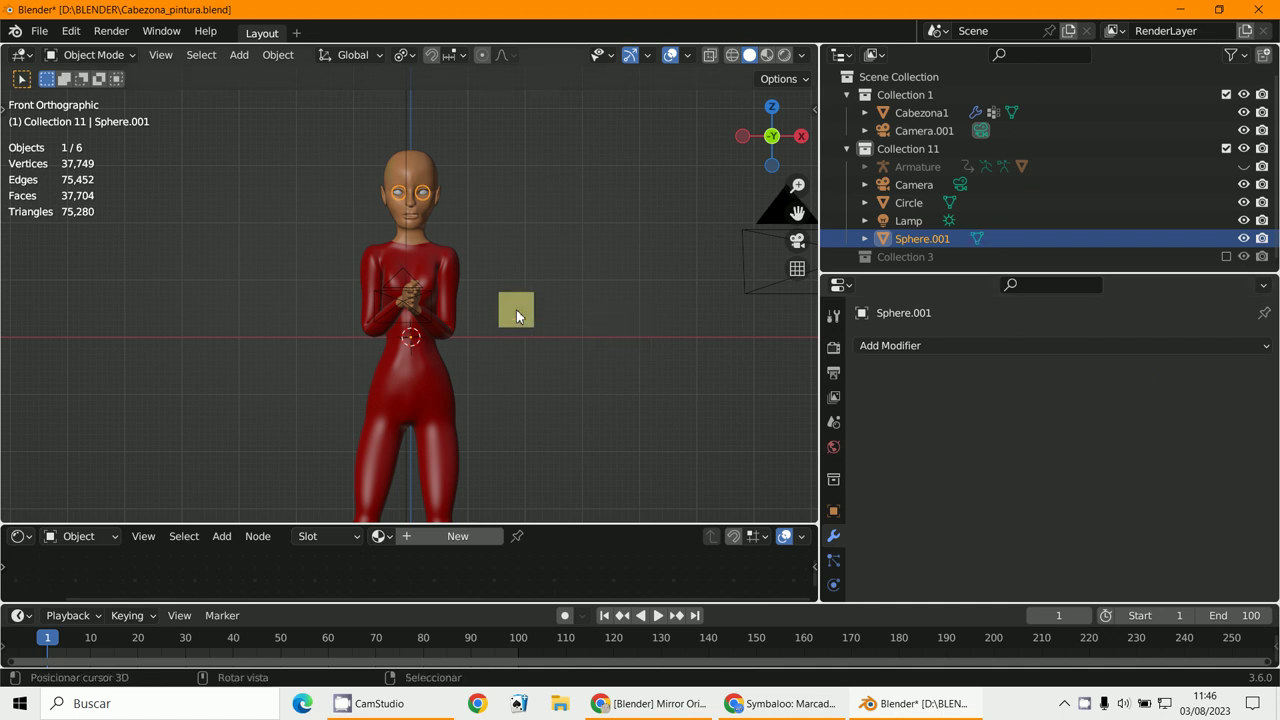
- Examine the meshes of both eyes in Edit Mode with everything deselected, and return to Object Mode
scroll(482, 209, "up", 5)
scroll(451, 388, "up", 3)
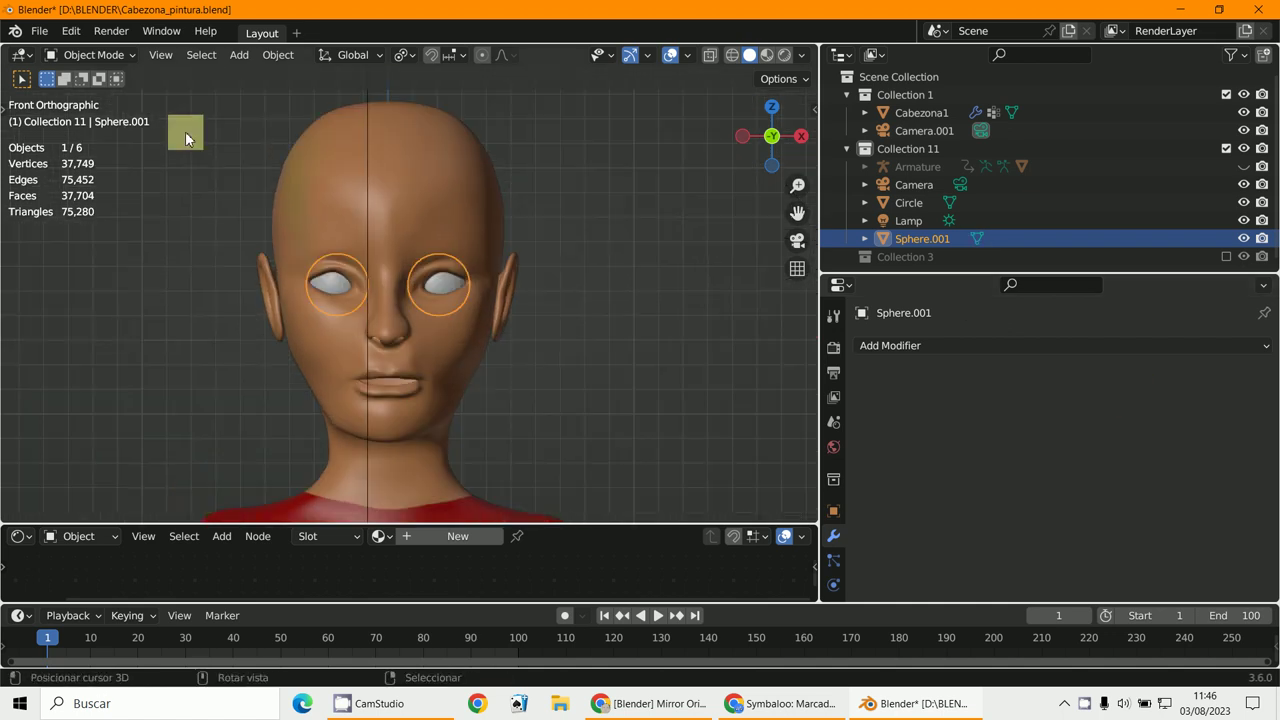
left_click(86, 54)
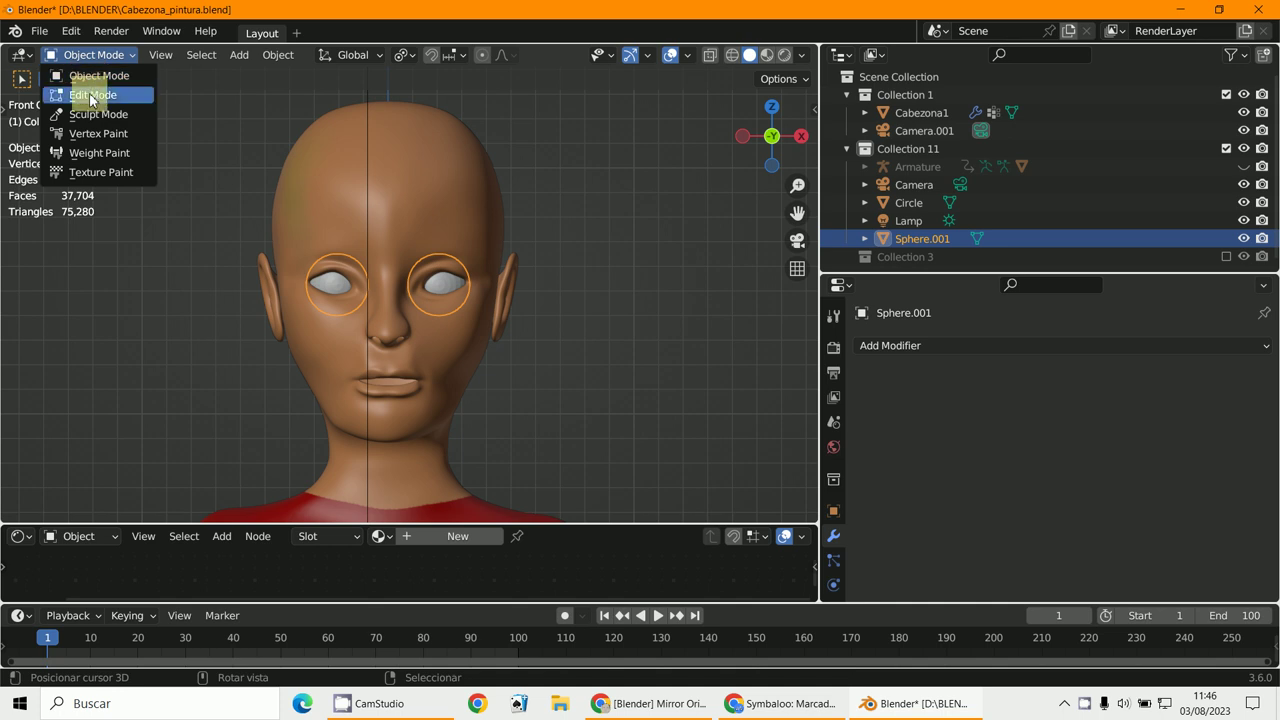
left_click(86, 92)
key("alt+a")
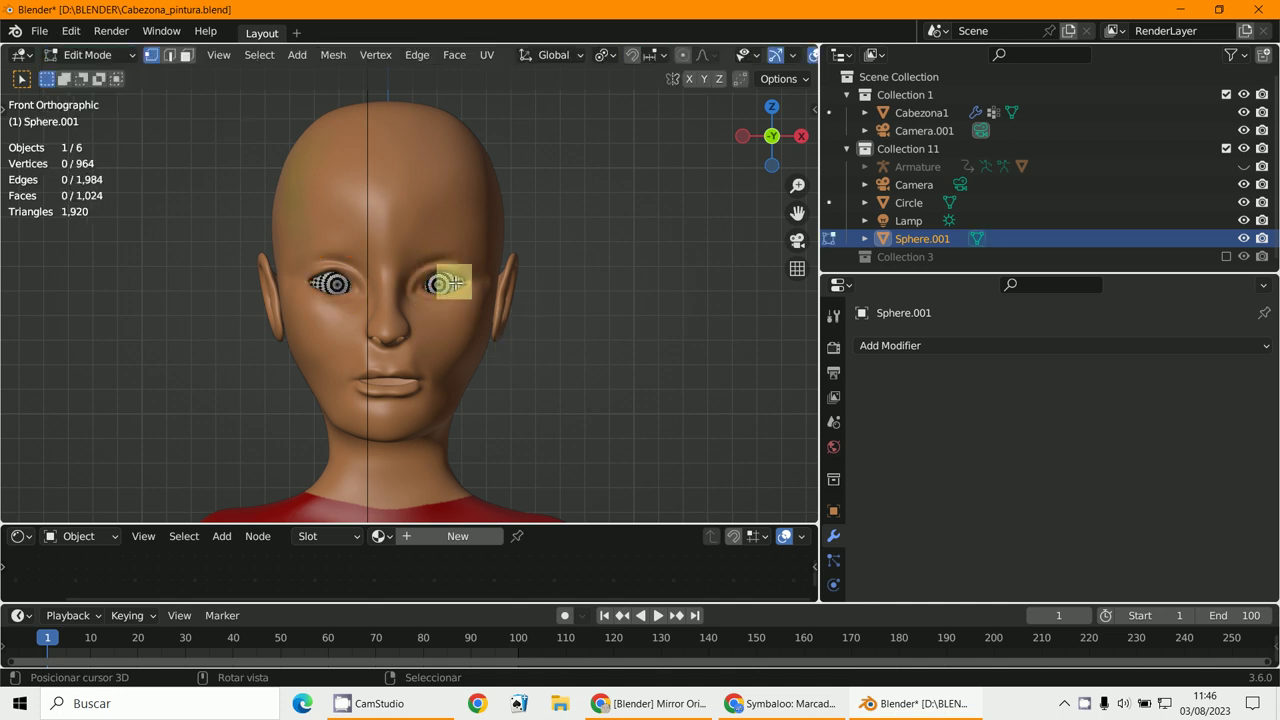
left_click(99, 62)
left_click(100, 77)
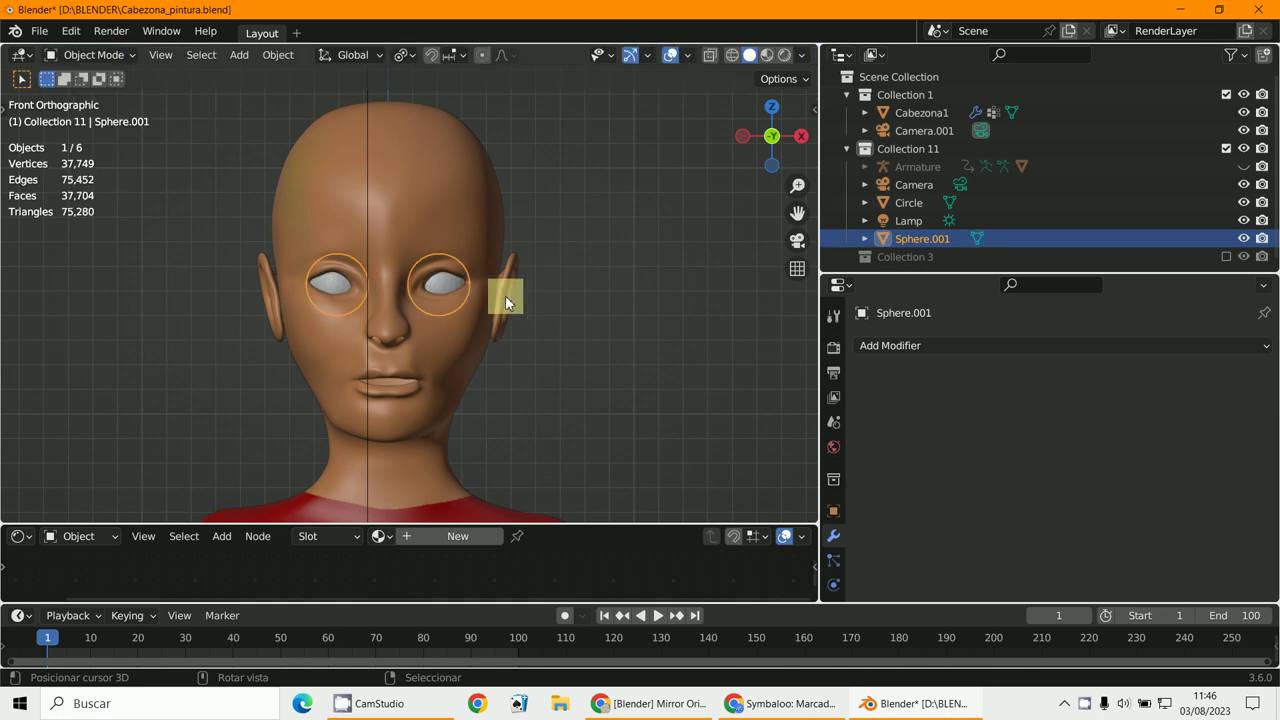
- Try moving the combined eyes object in Object Mode after applying the modifier
left_click(430, 278)
left_click(437, 288)
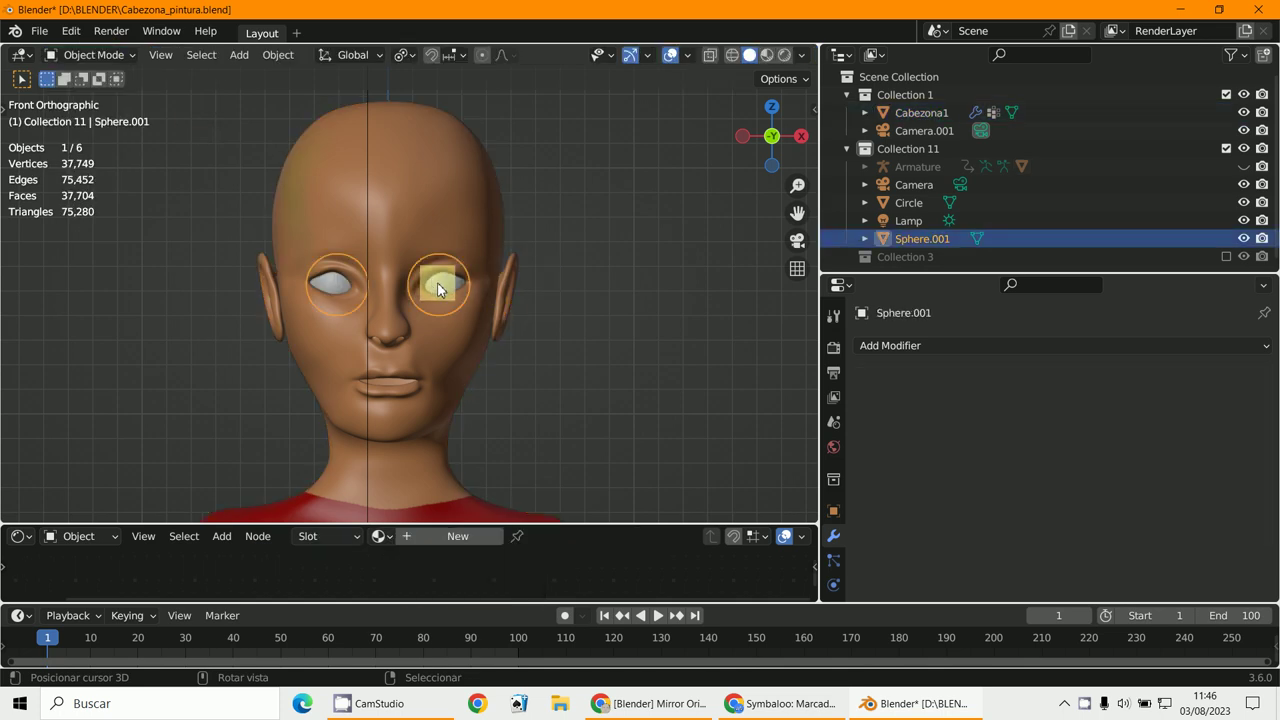
key("g")
key("Escape")
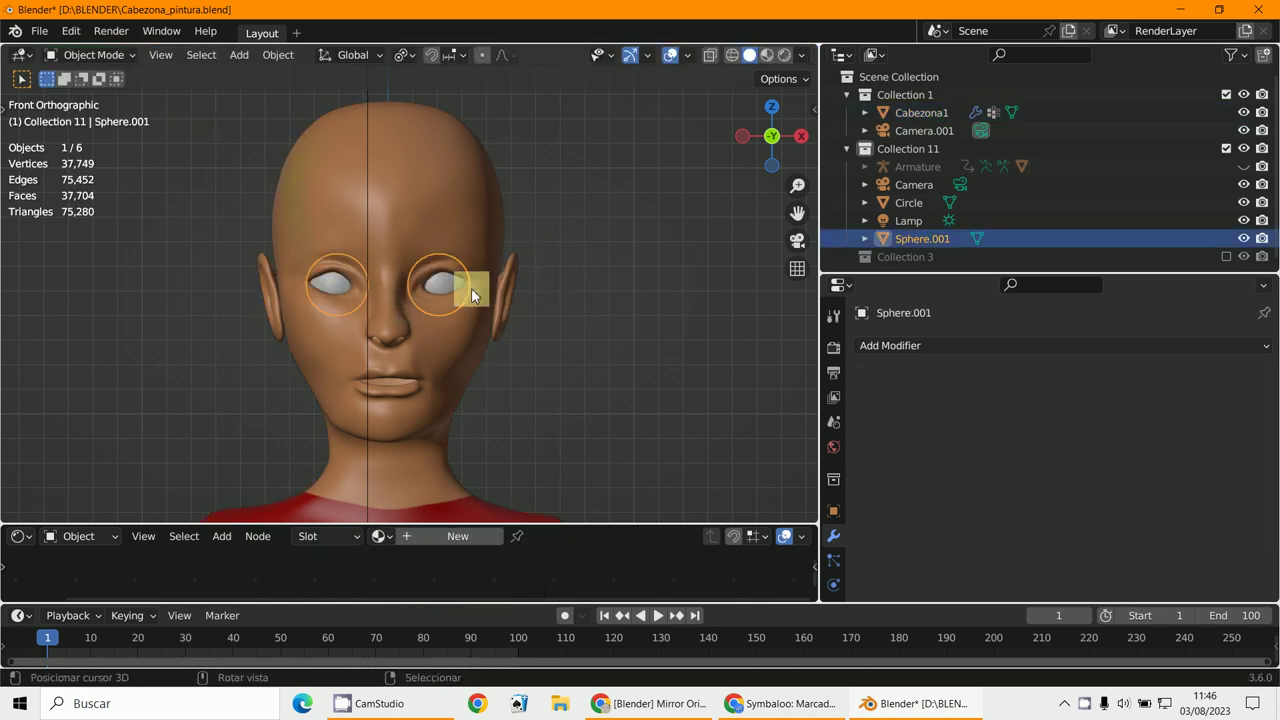
- Rename the combined eyes object as ojos
scroll(460, 290, "up", 2)
scroll(460, 290, "down", 1)
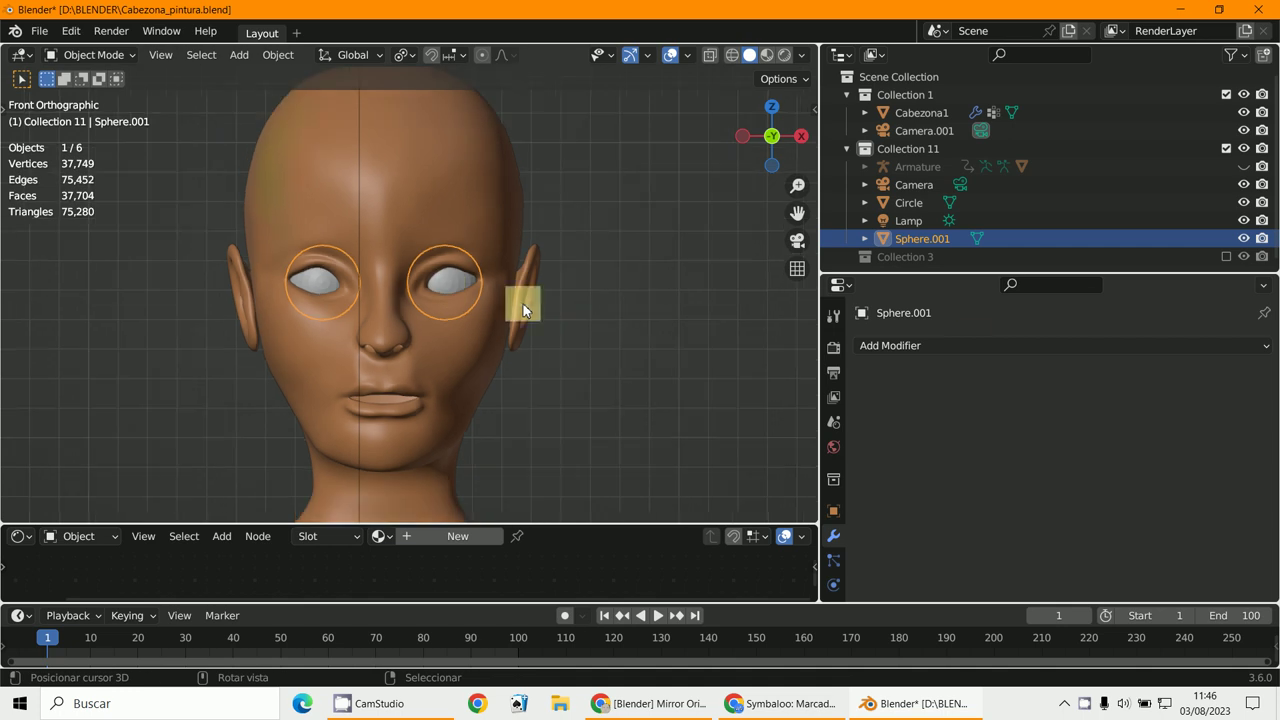
double_click(926, 240)
type("oj")
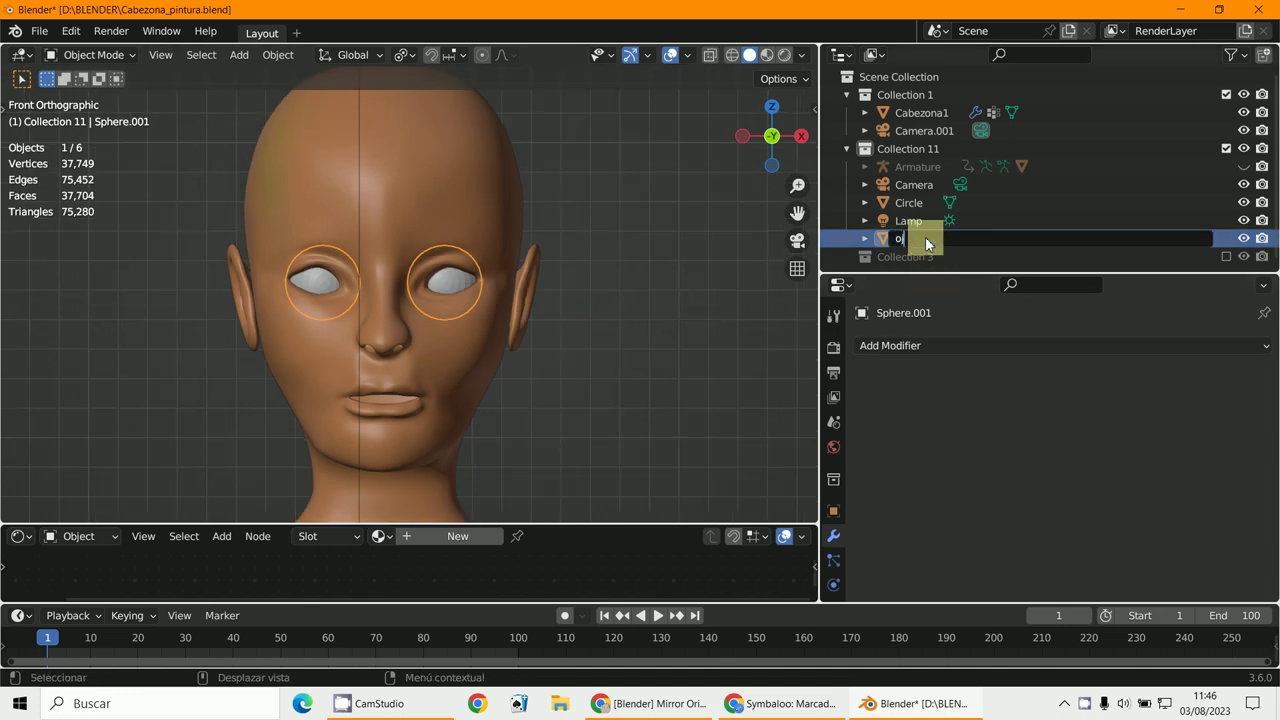
type("os")
key("Return")
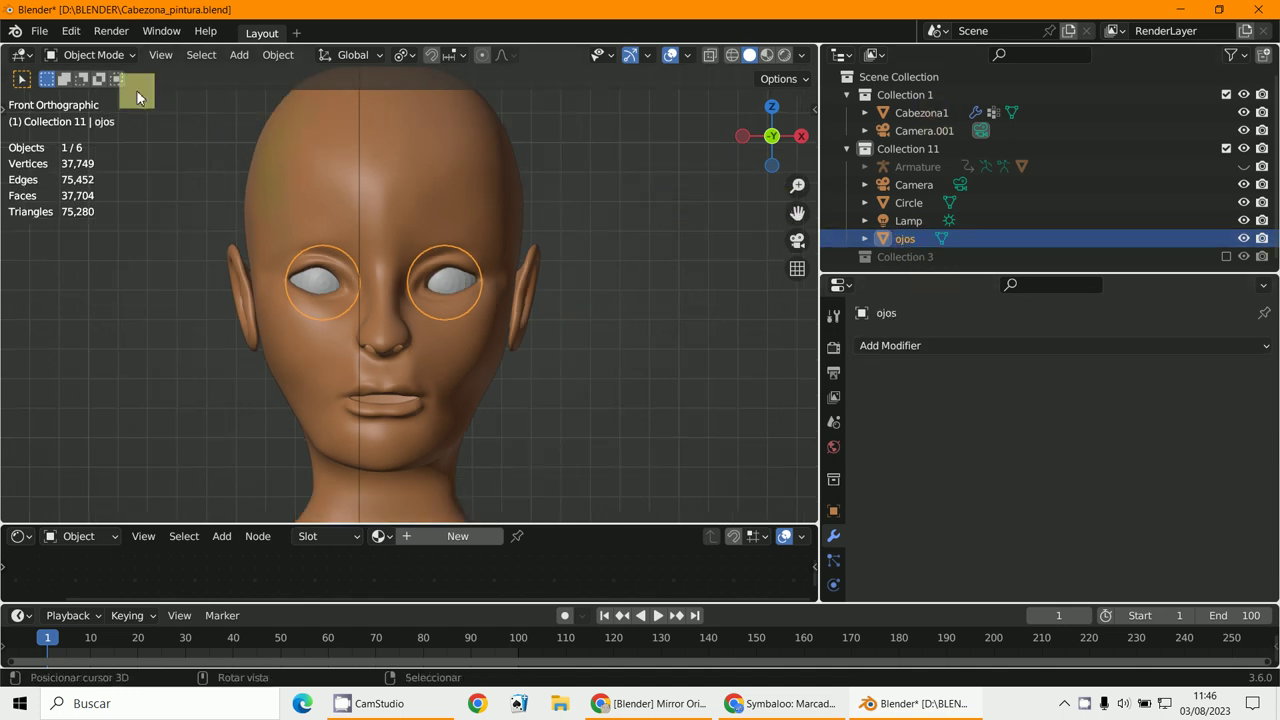
- Separate the linked mesh of the character's left eye from ojos into its own object, and return to Object Mode
left_click(99, 57)
left_click(85, 96)
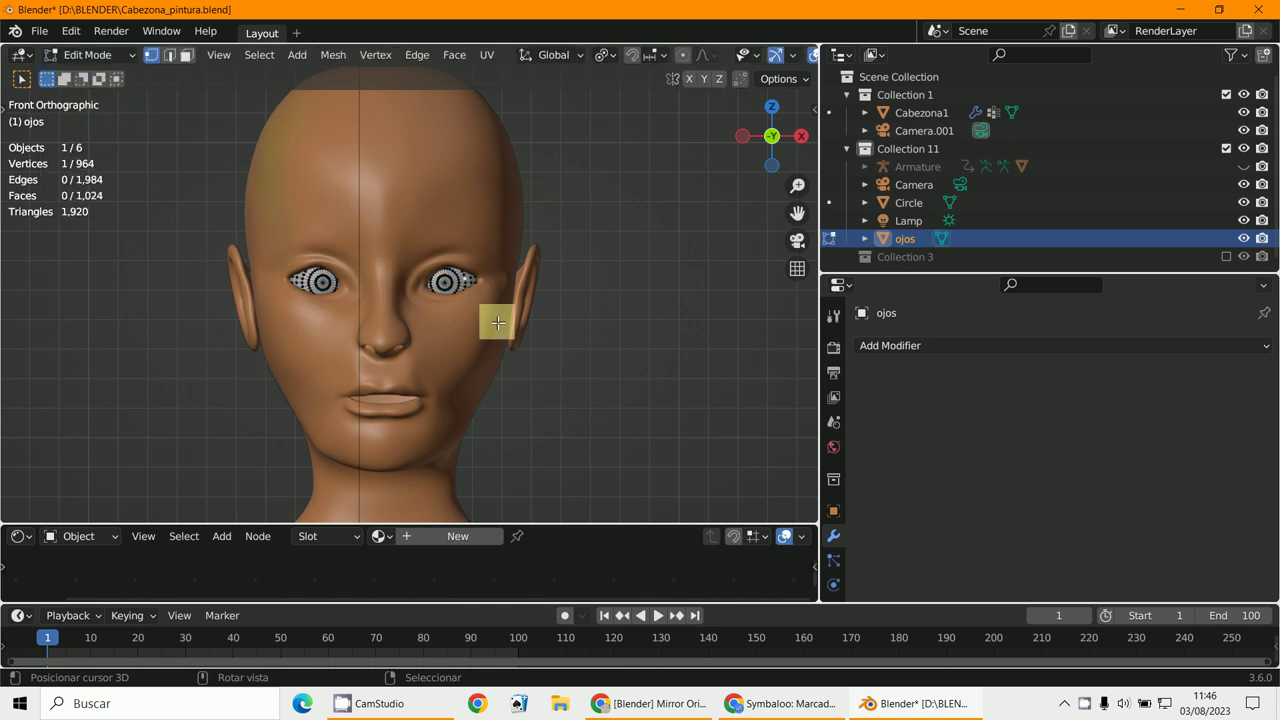
key("l")
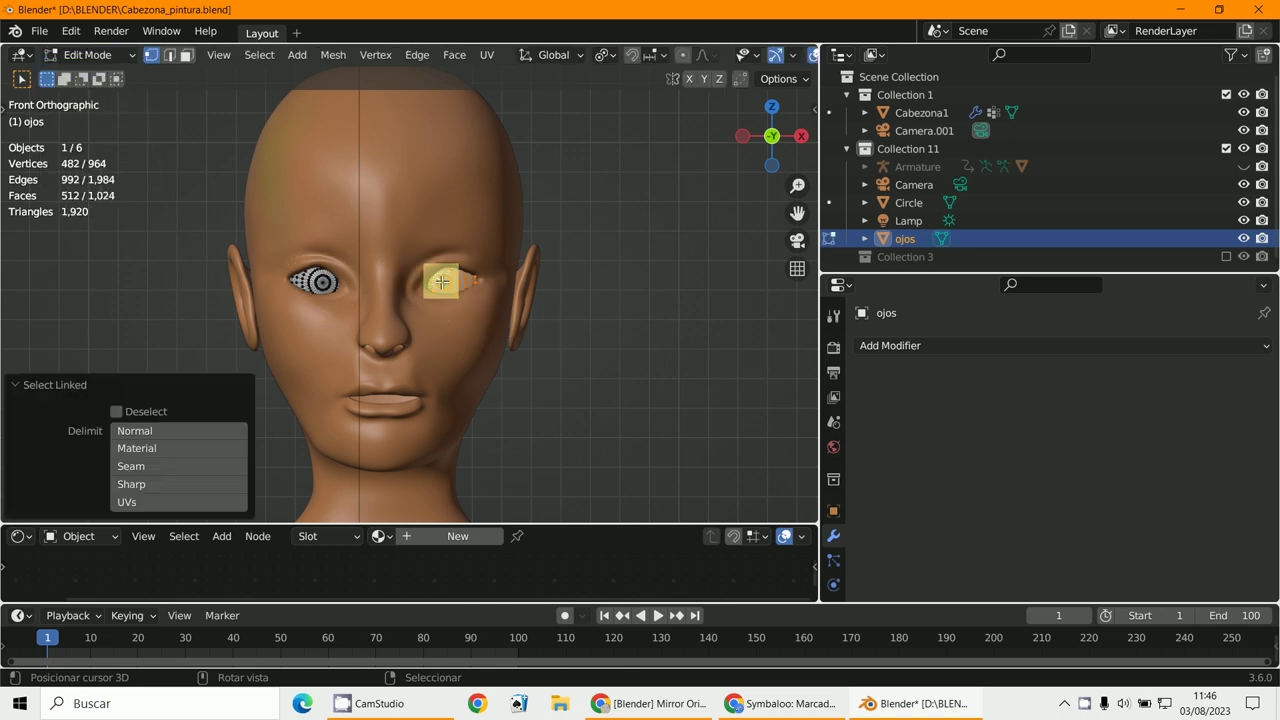
key("p")
left_click(425, 280)
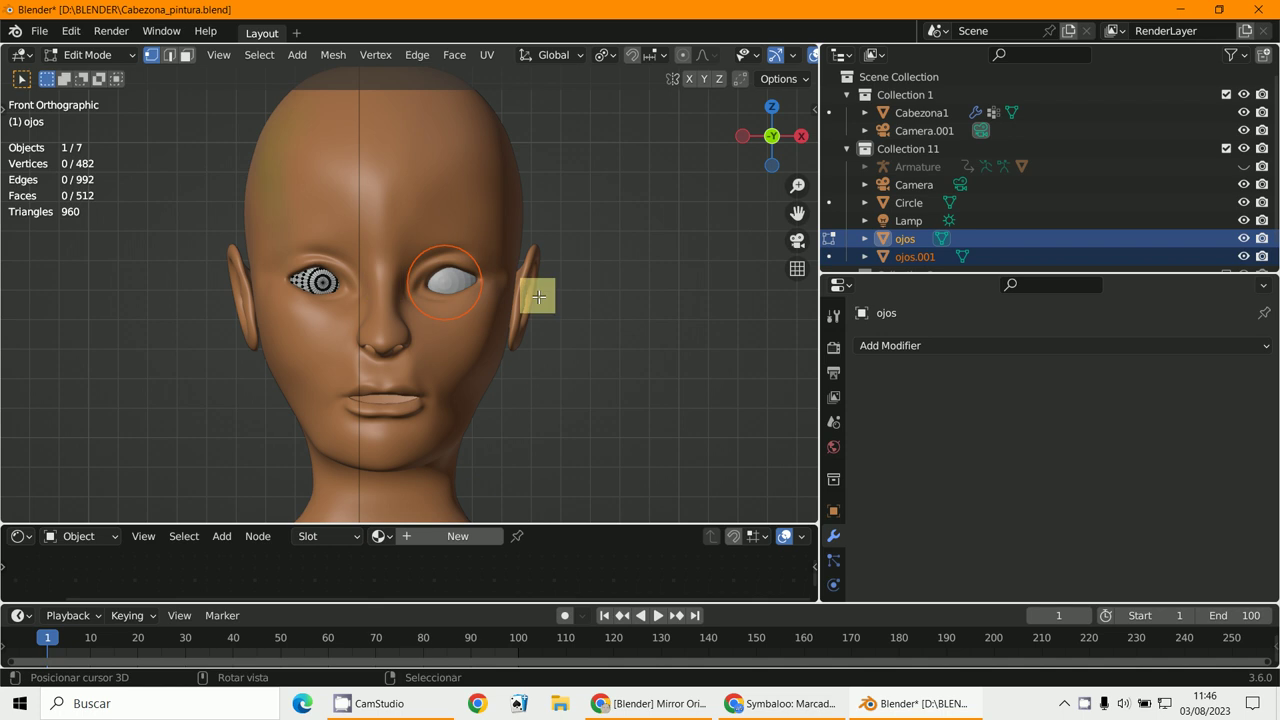
left_click(88, 54)
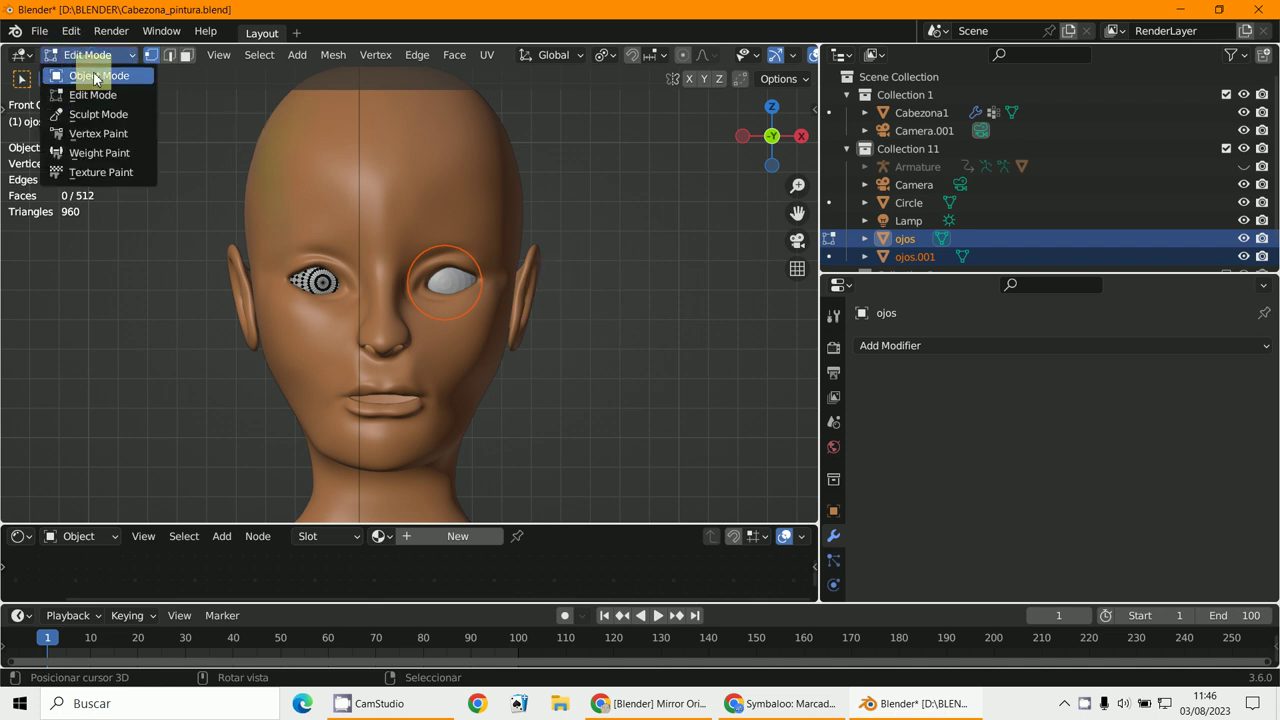
left_click(95, 76)
double_click(915, 257)
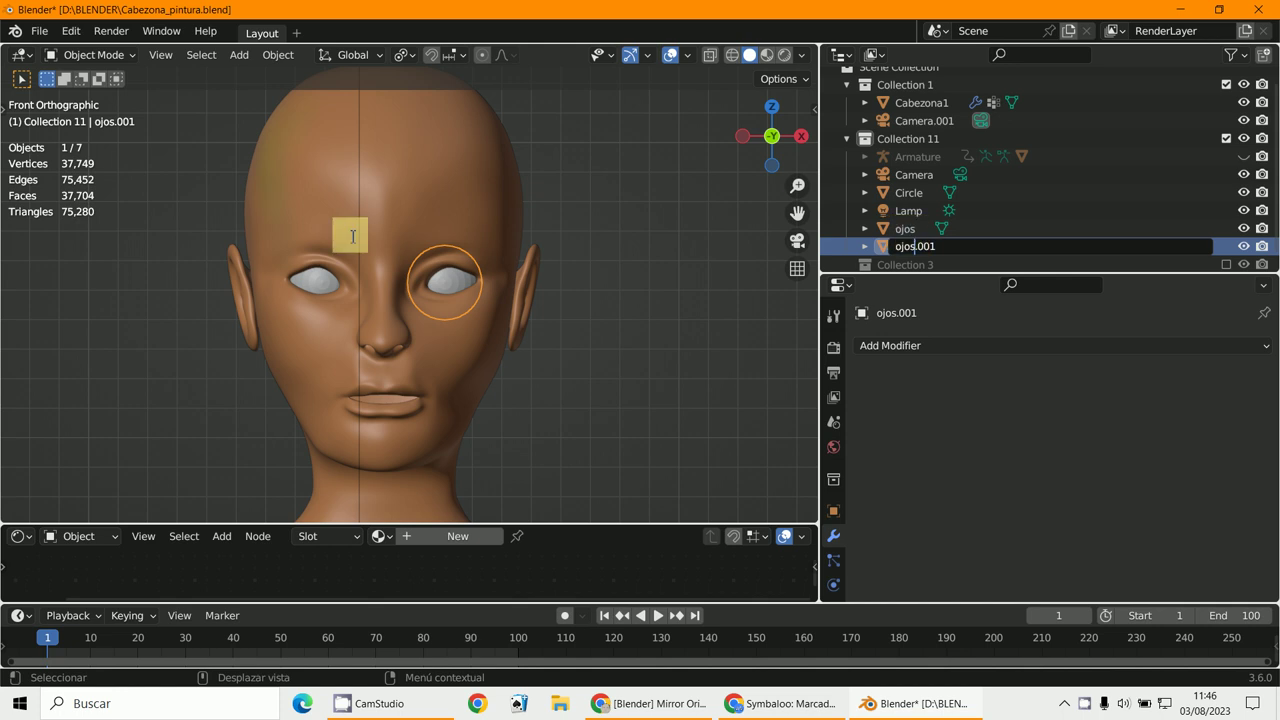
key("Return")
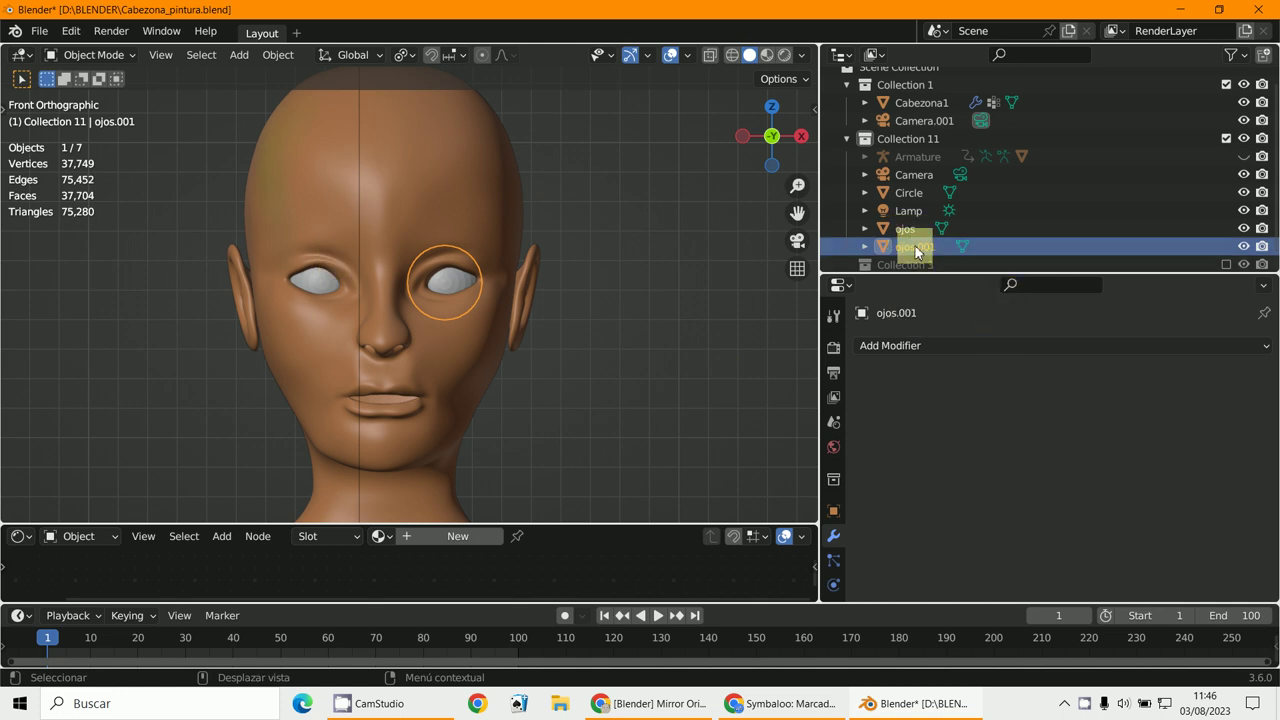
- Select both eye objects, ojos and ojos.001, and set their origins to geometry
left_click(887, 228)
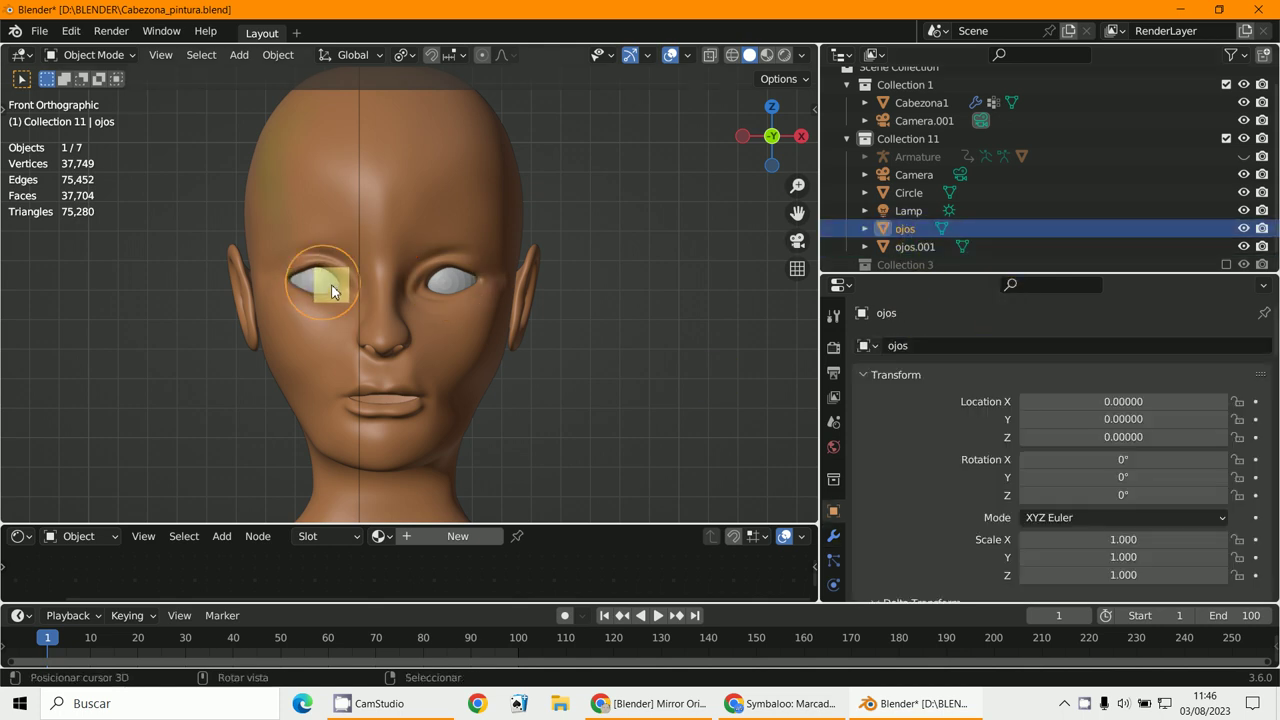
scroll(441, 296, "down", 5)
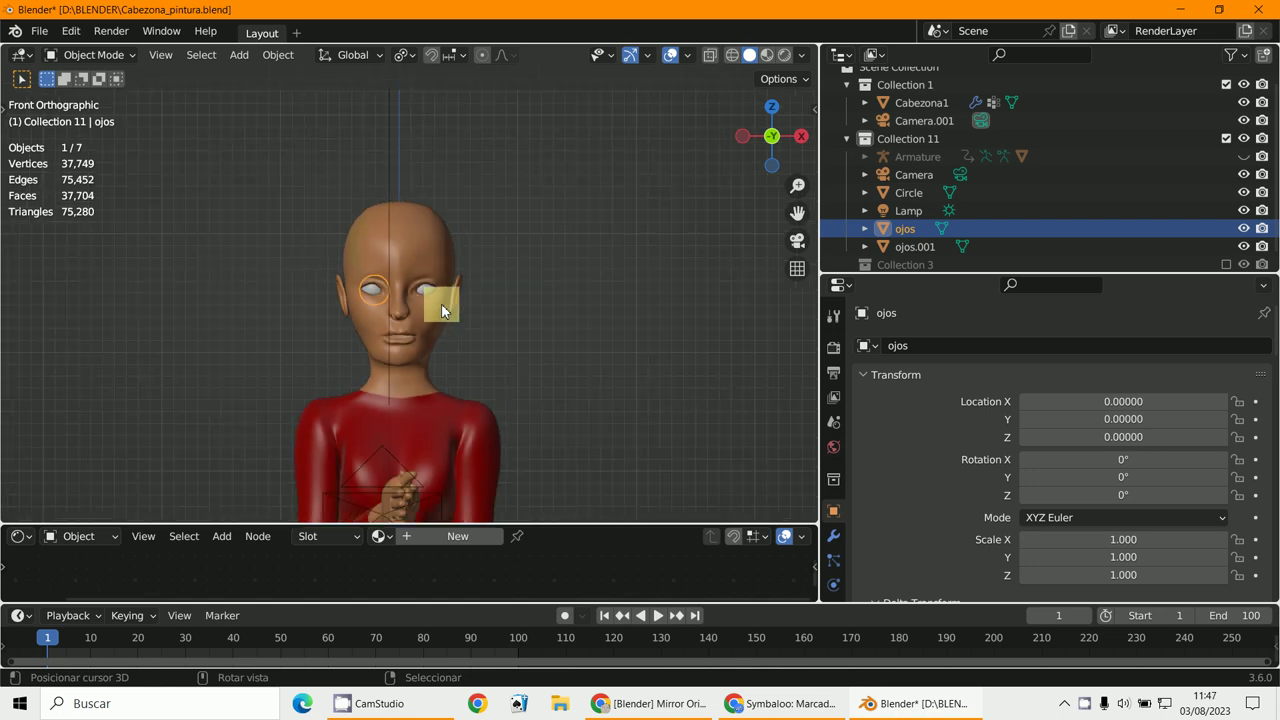
scroll(441, 303, "down", 3)
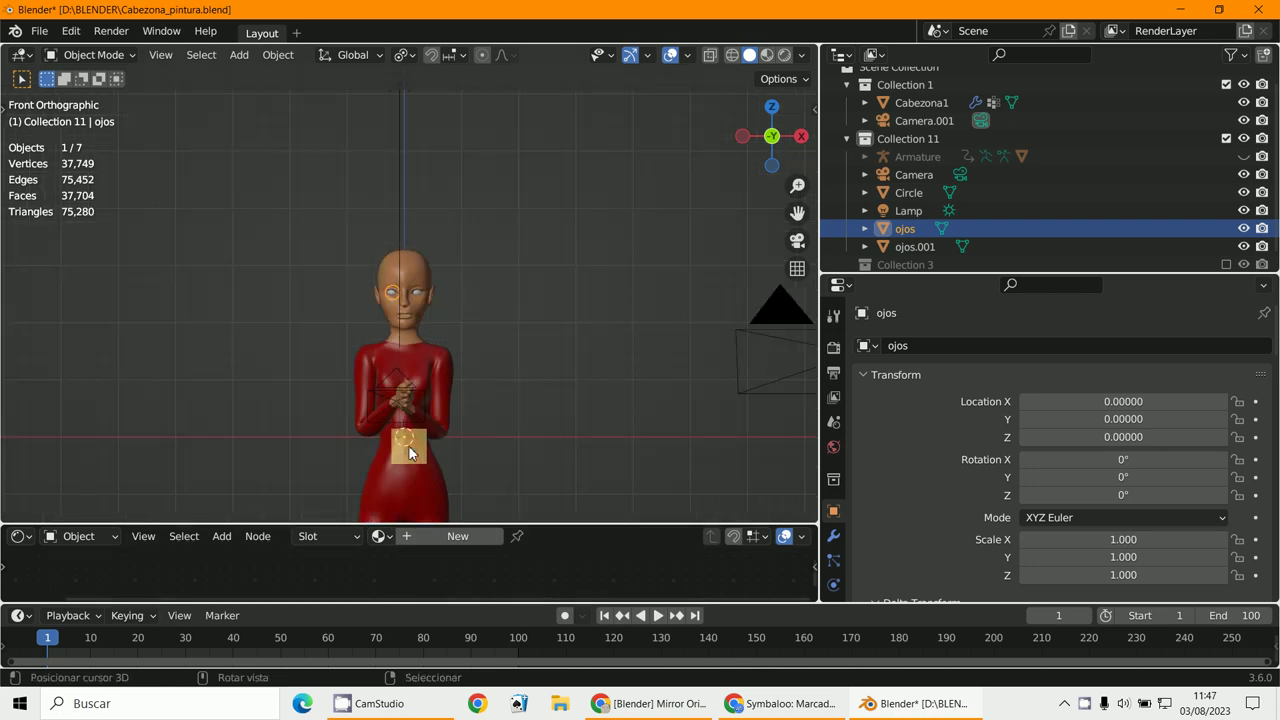
scroll(405, 445, "up", 8)
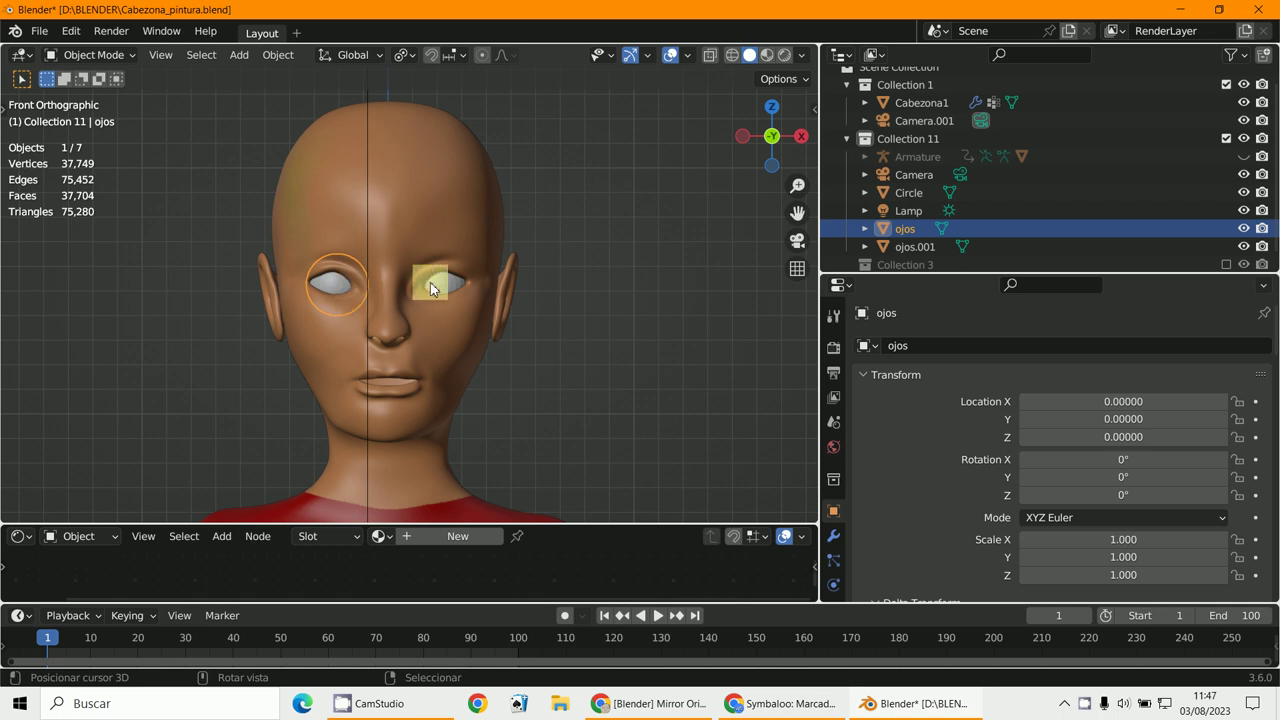
scroll(459, 308, "up", 2)
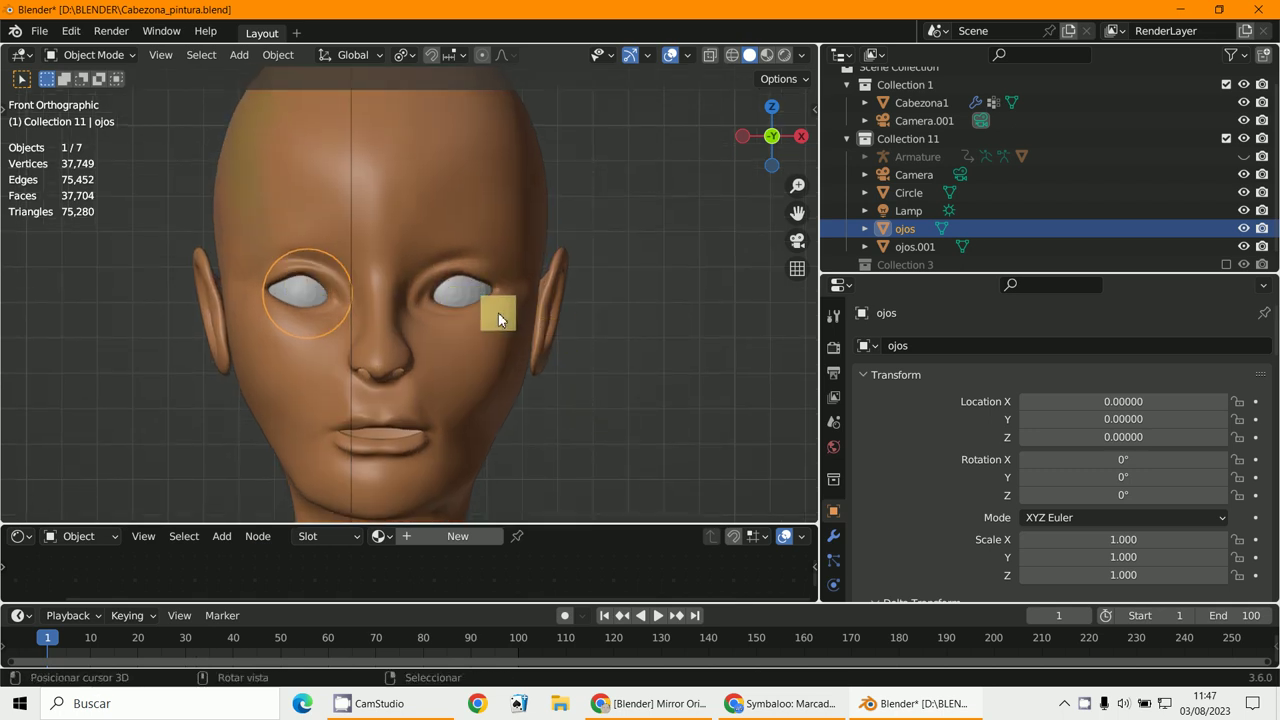
scroll(495, 316, "down", 1)
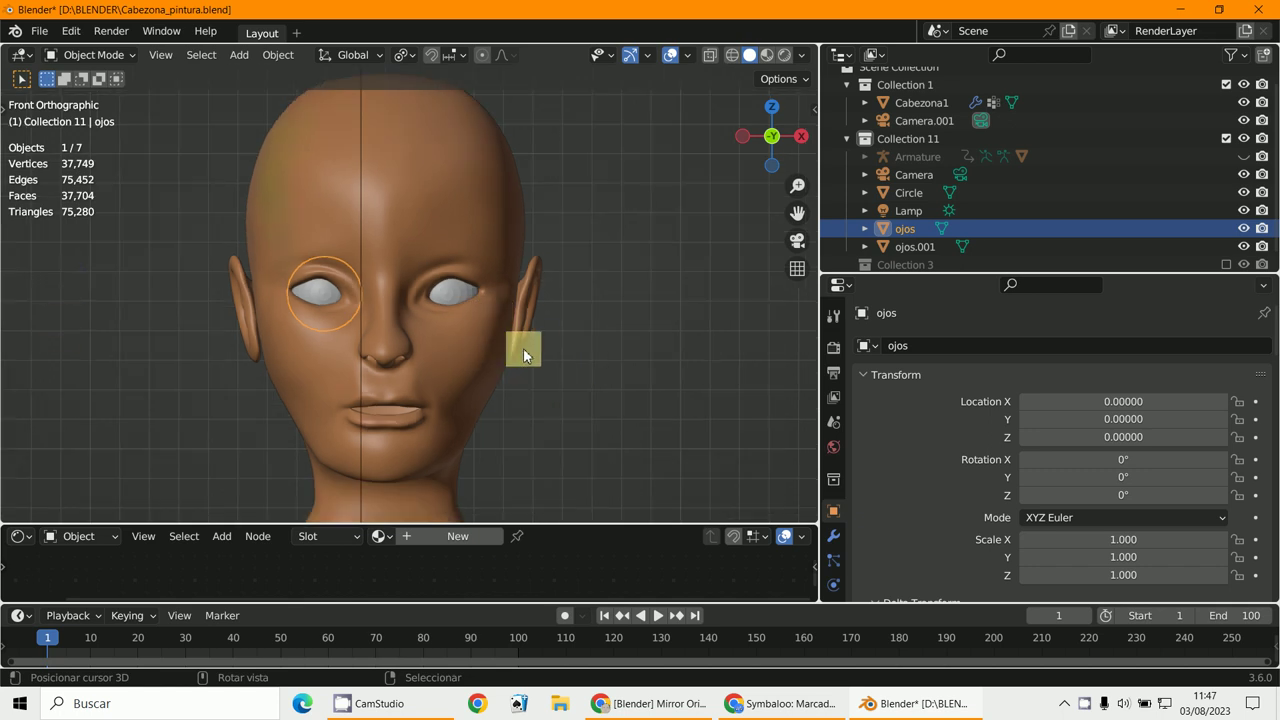
scroll(524, 352, "up", 2)
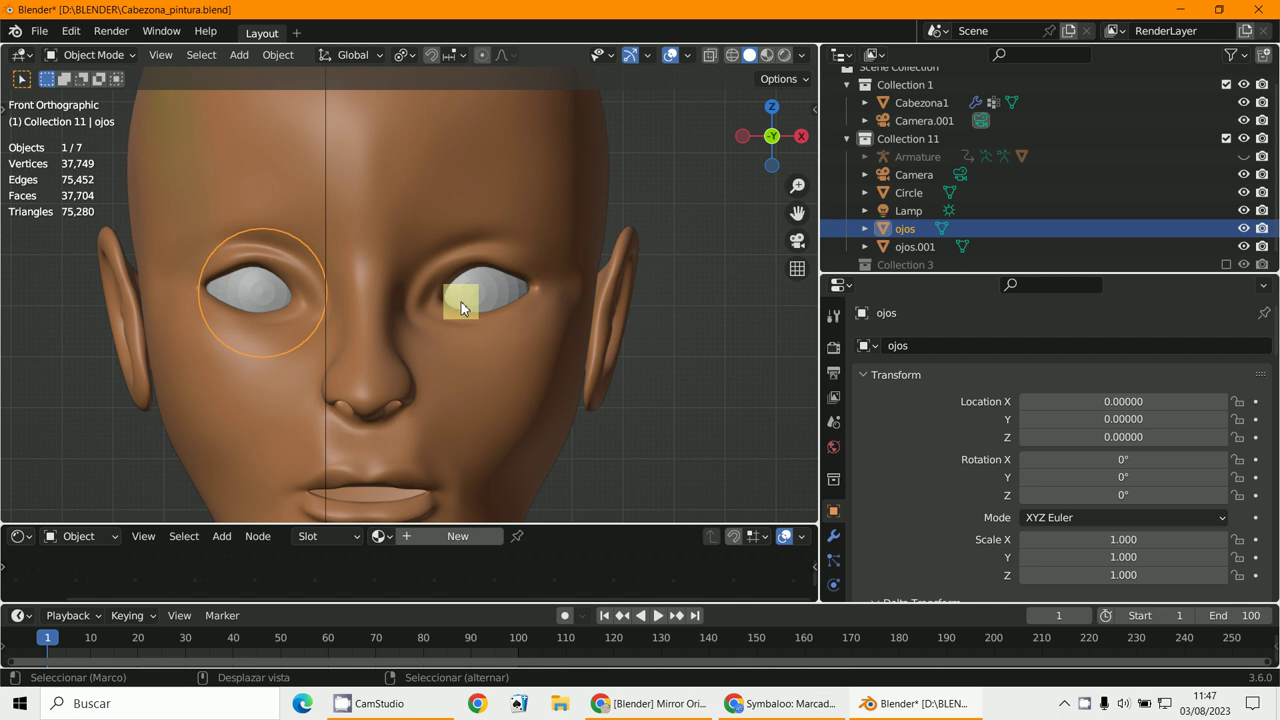
left_click(470, 293, "shift")
left_click(278, 55)
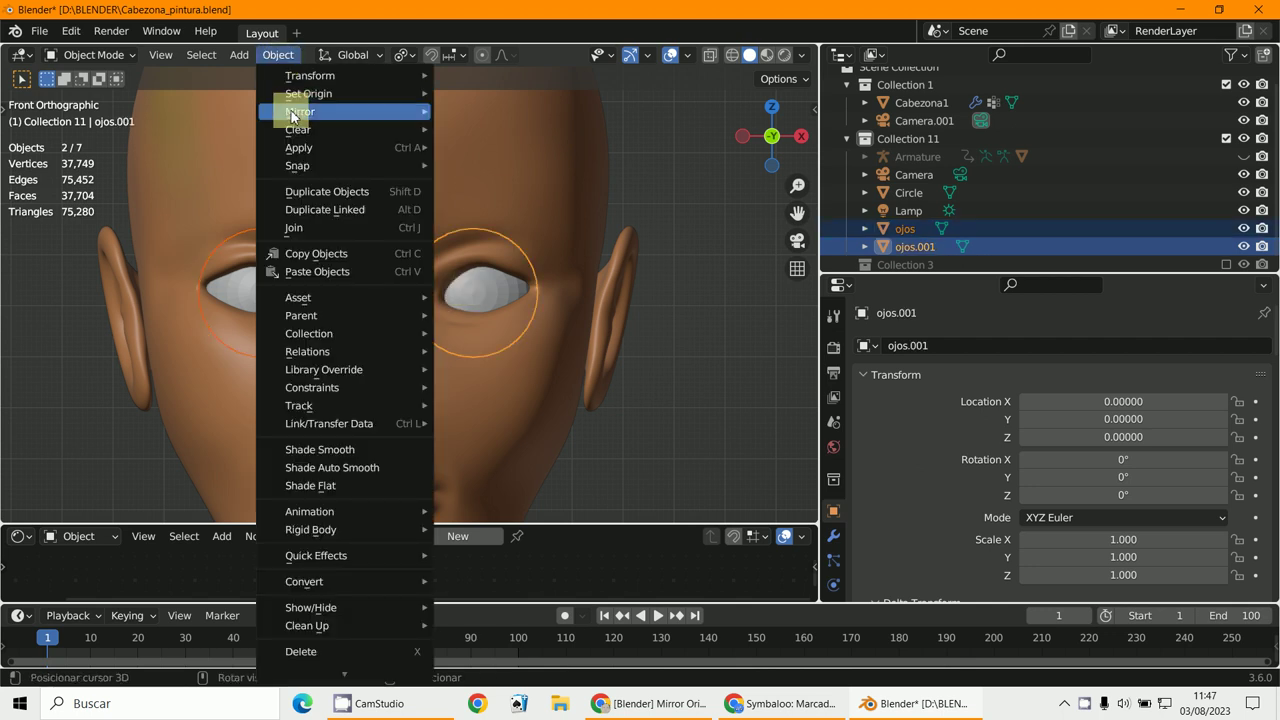
mouse_move(320, 100)
left_click(505, 112)
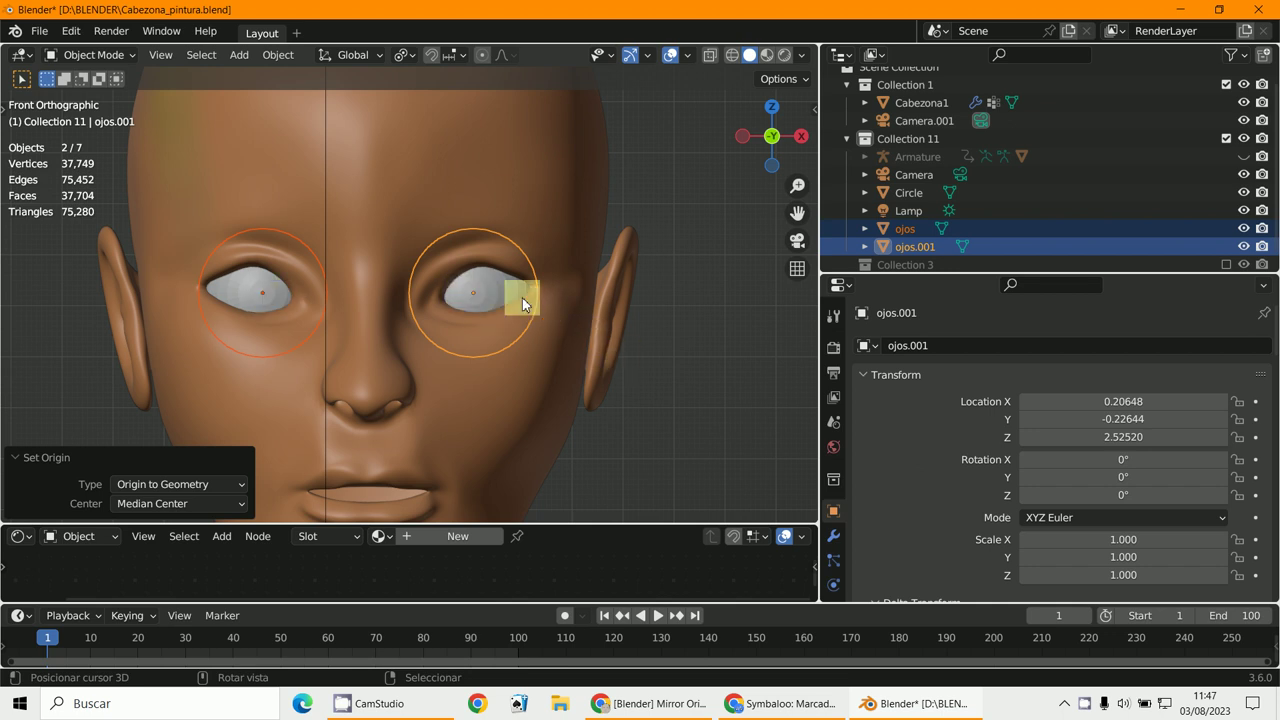
- Select only ojos.001 and try moving and rotating it independently, viewing it from the front
left_click(468, 290)
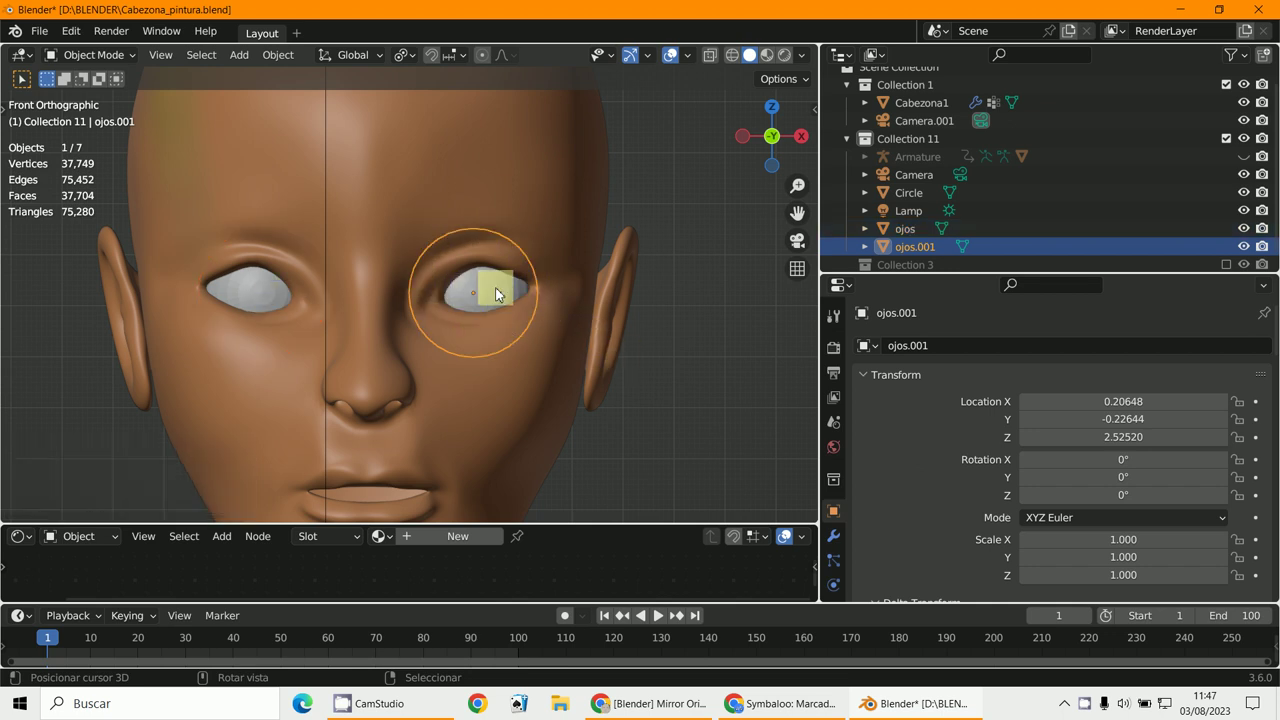
middle_click_drag(470, 290, 608, 263)
key("g")
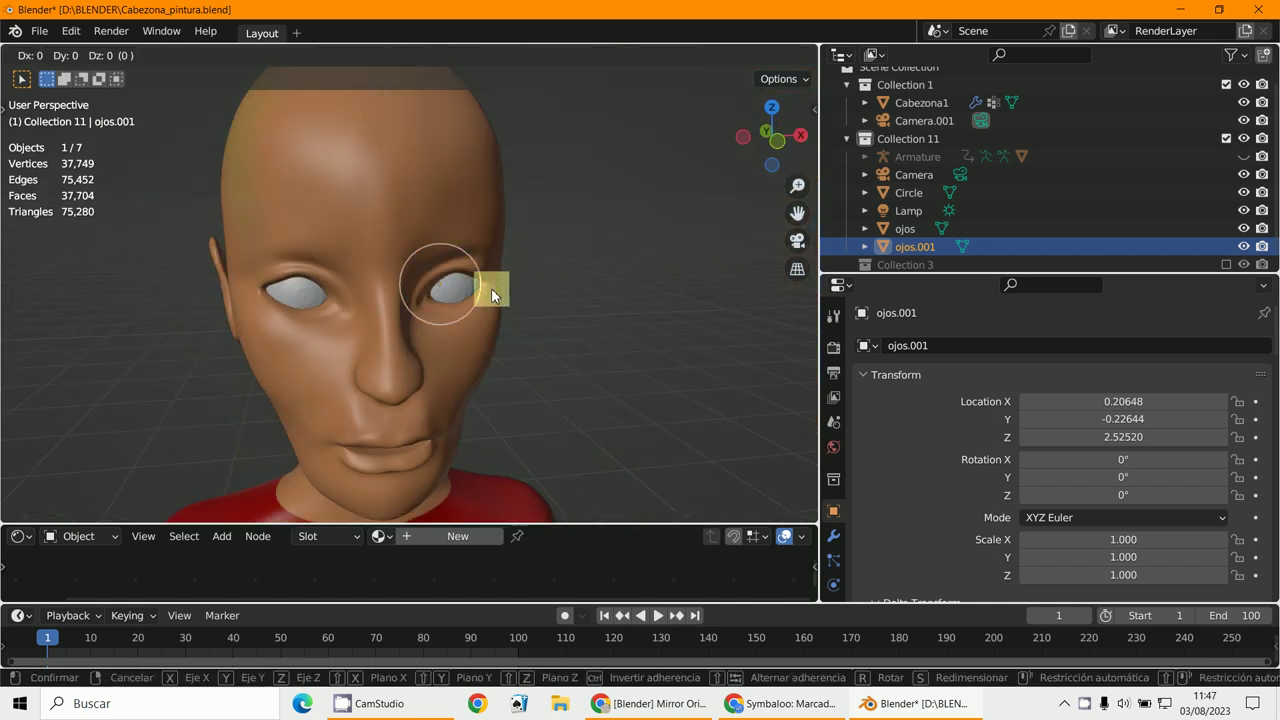
right_click(469, 290)
mouse_move(469, 290)
middle_mouse_down()
mouse_move(409, 292)
mouse_move(483, 294)
mouse_move(482, 306)
middle_mouse_up()
key("KP_1")
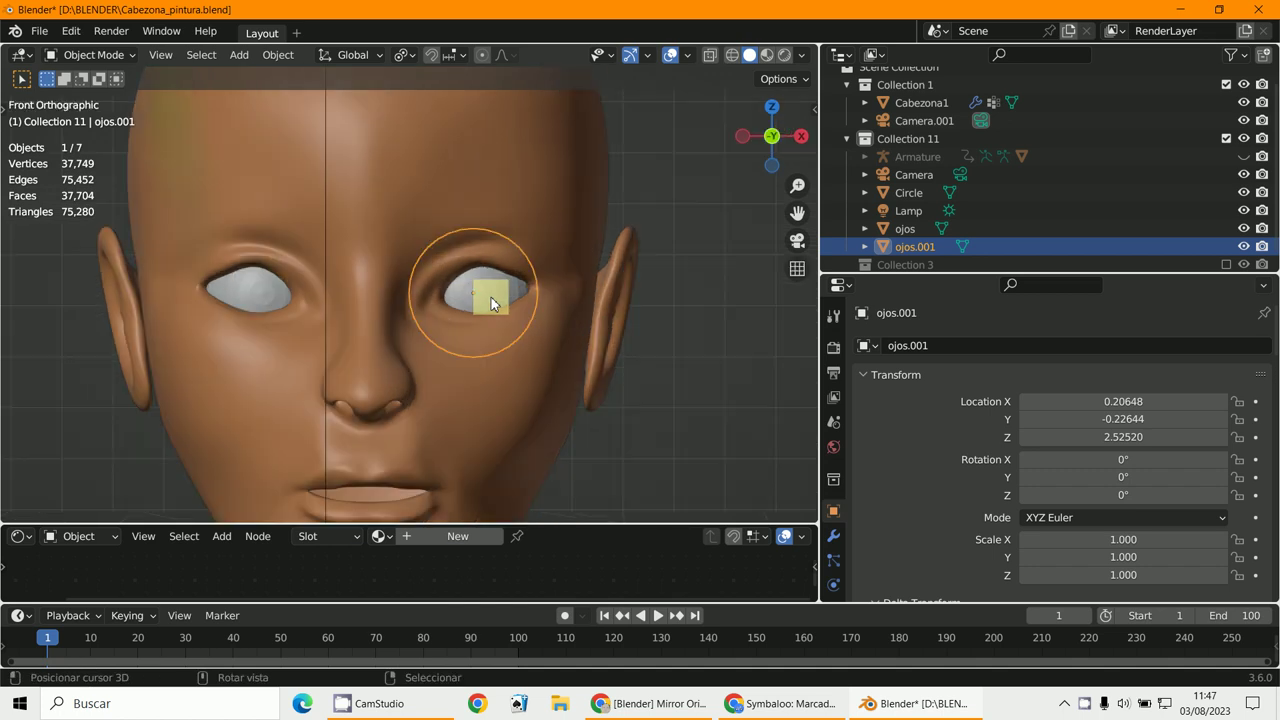
key("r")
right_click(737, 454)
key("g")
left_click(771, 403)
- Try rotating ojos.001 around its own origin in the right side view to test the eye's fit
key("KP_3")
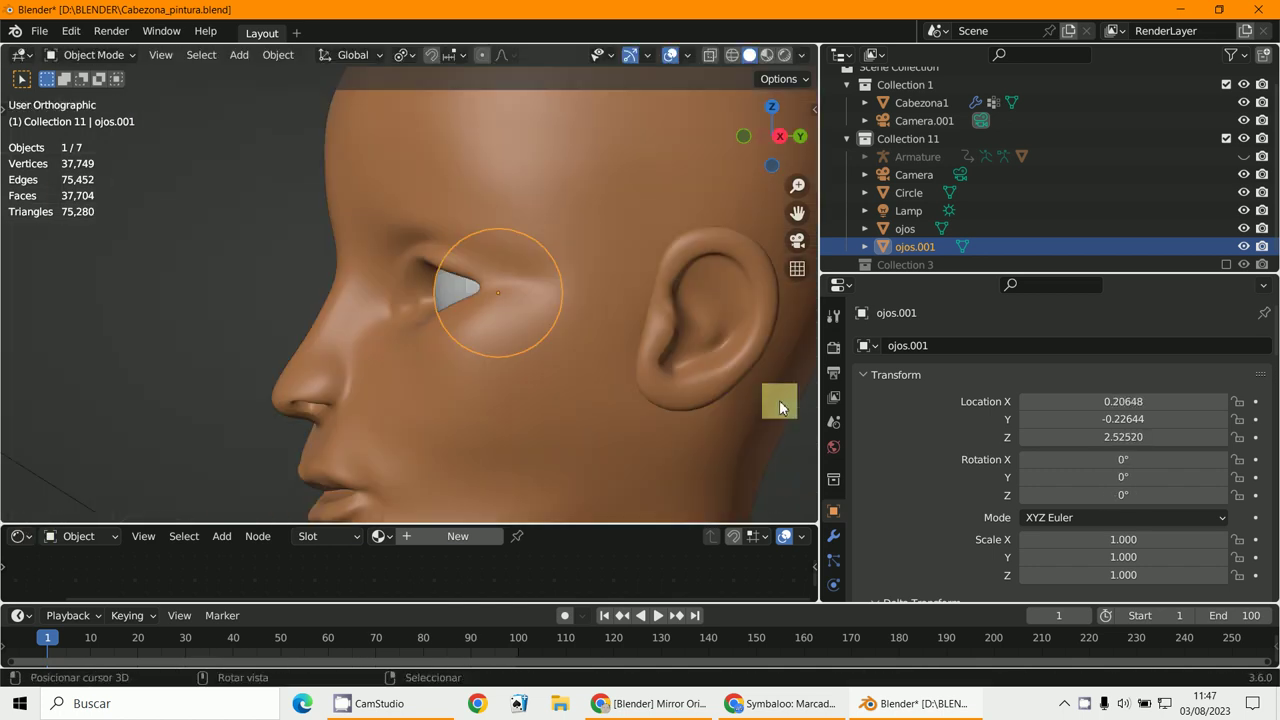
scroll(557, 371, "up", 10)
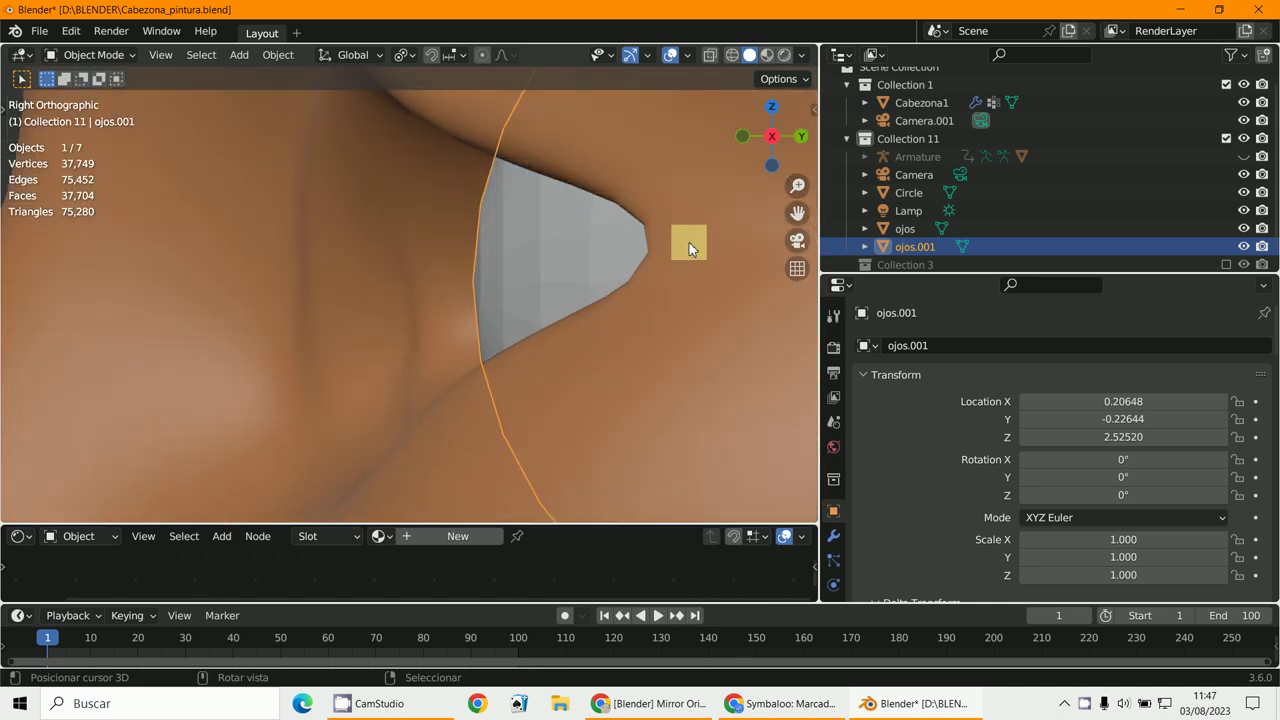
key("r")
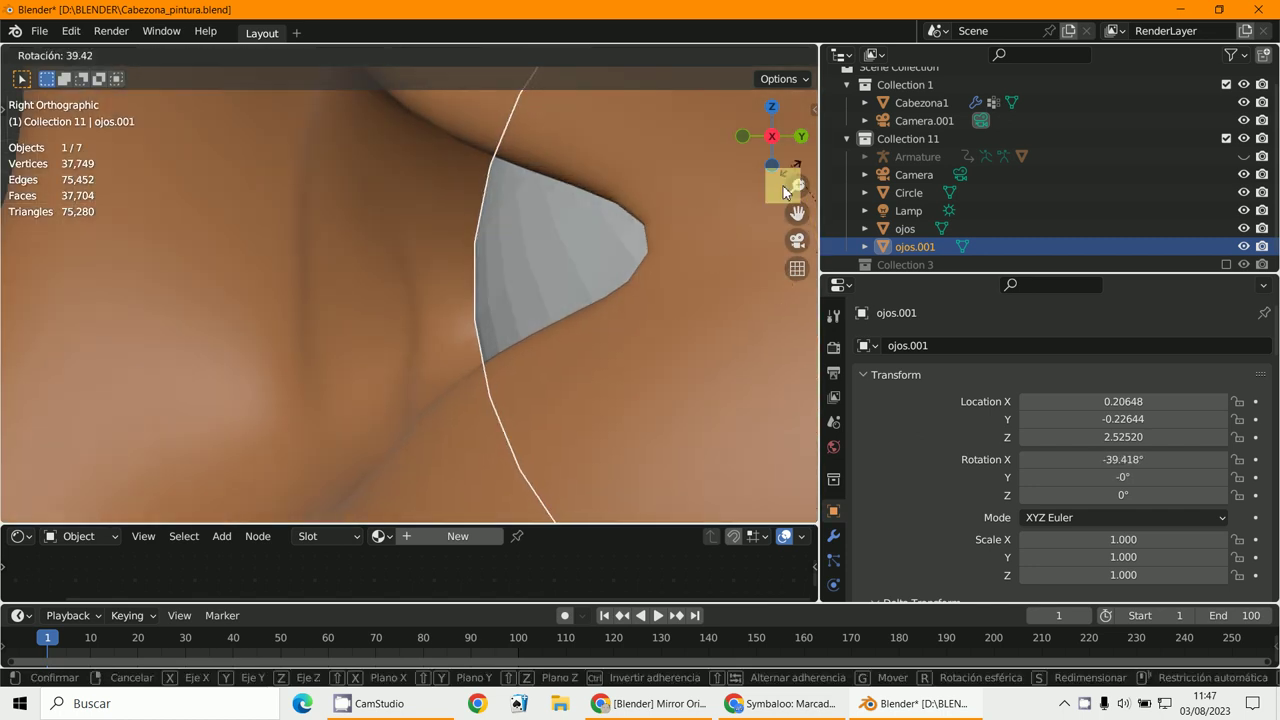
right_click(716, 309)
scroll(716, 309, "down", 6)
middle_click_drag(531, 303, 414, 212)
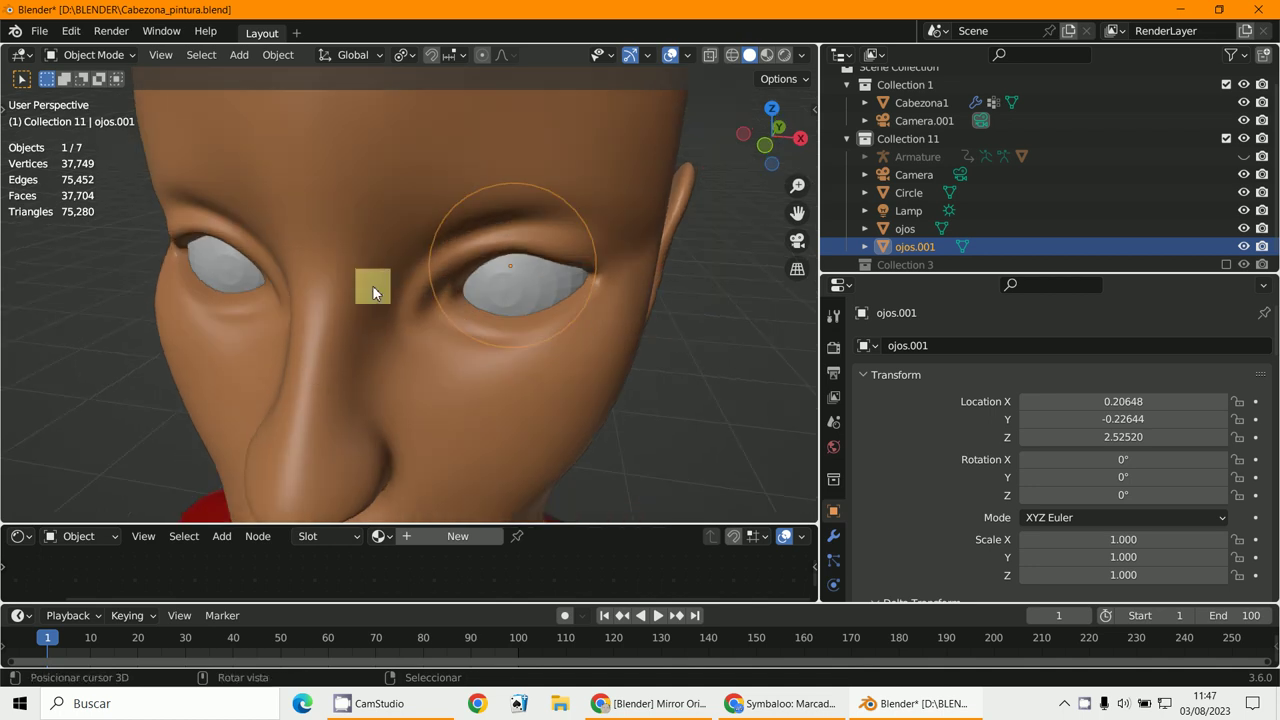
scroll(378, 303, "down", 3)
scroll(700, 283, "down", 2)
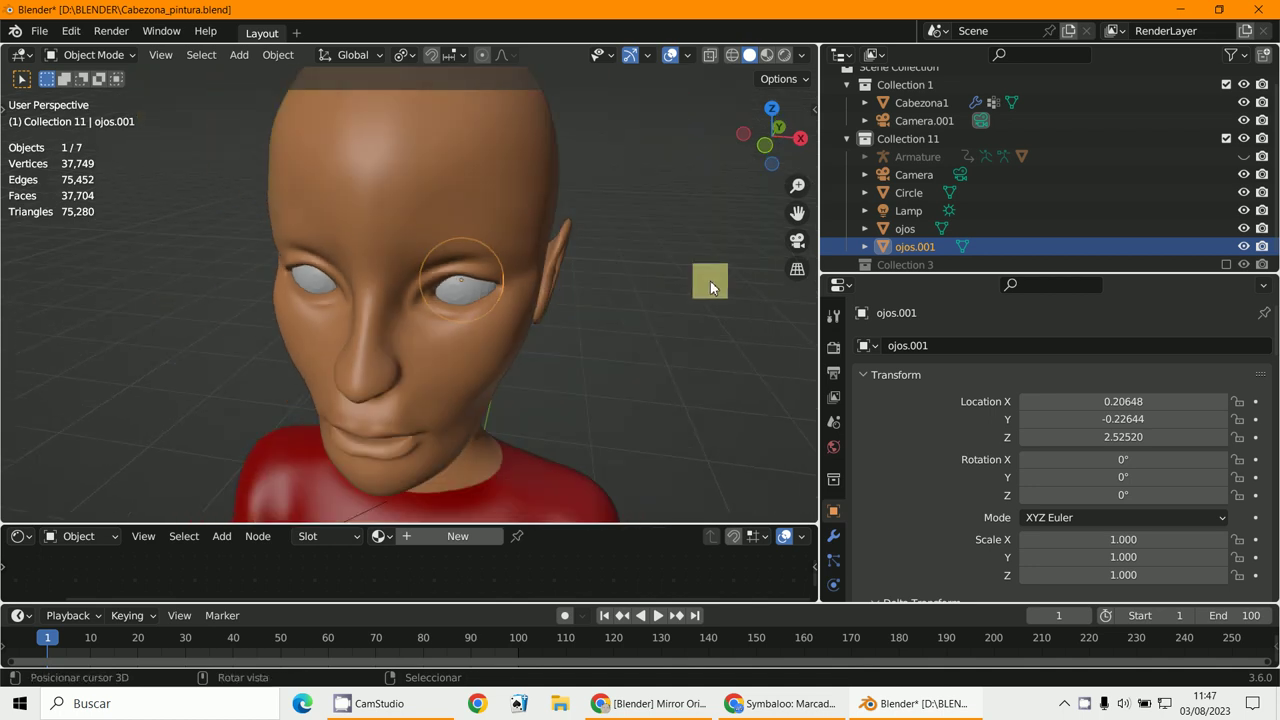
- Unhide the Armature in Collection 11 and select it
left_click(1243, 156)
middle_click_drag(723, 343, 570, 340)
scroll(492, 265, "down", 3)
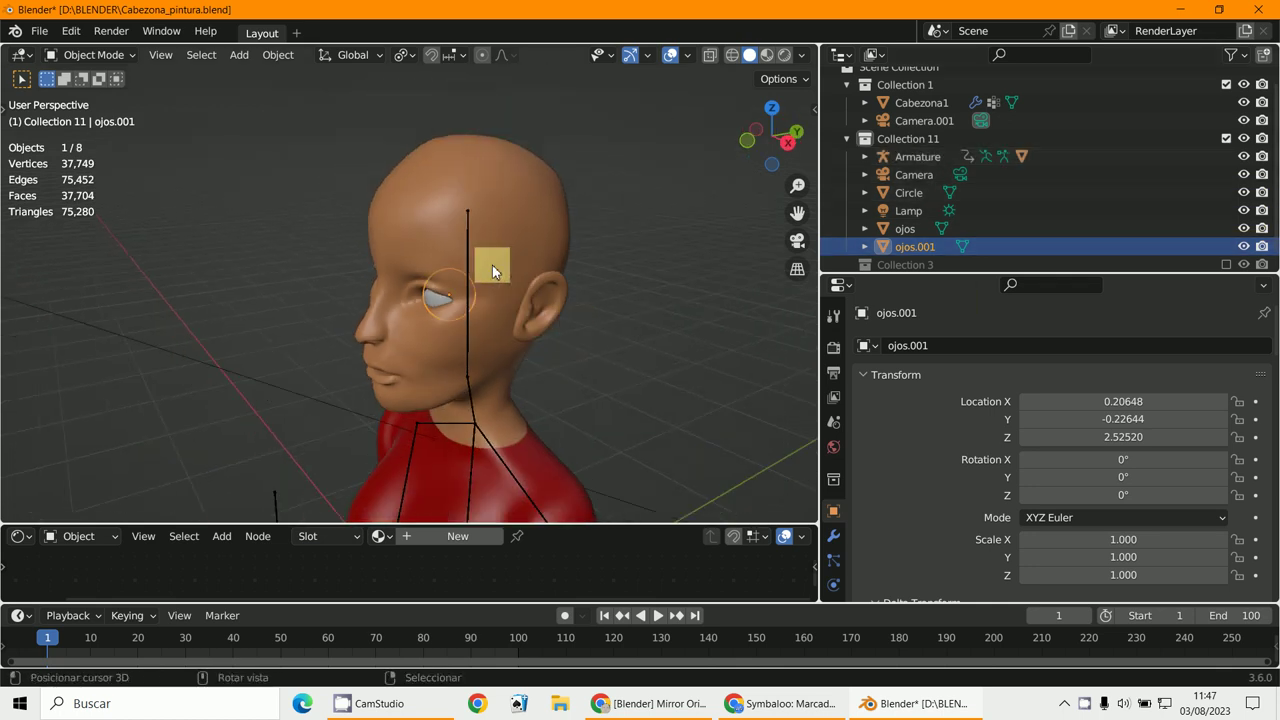
left_click(463, 245)
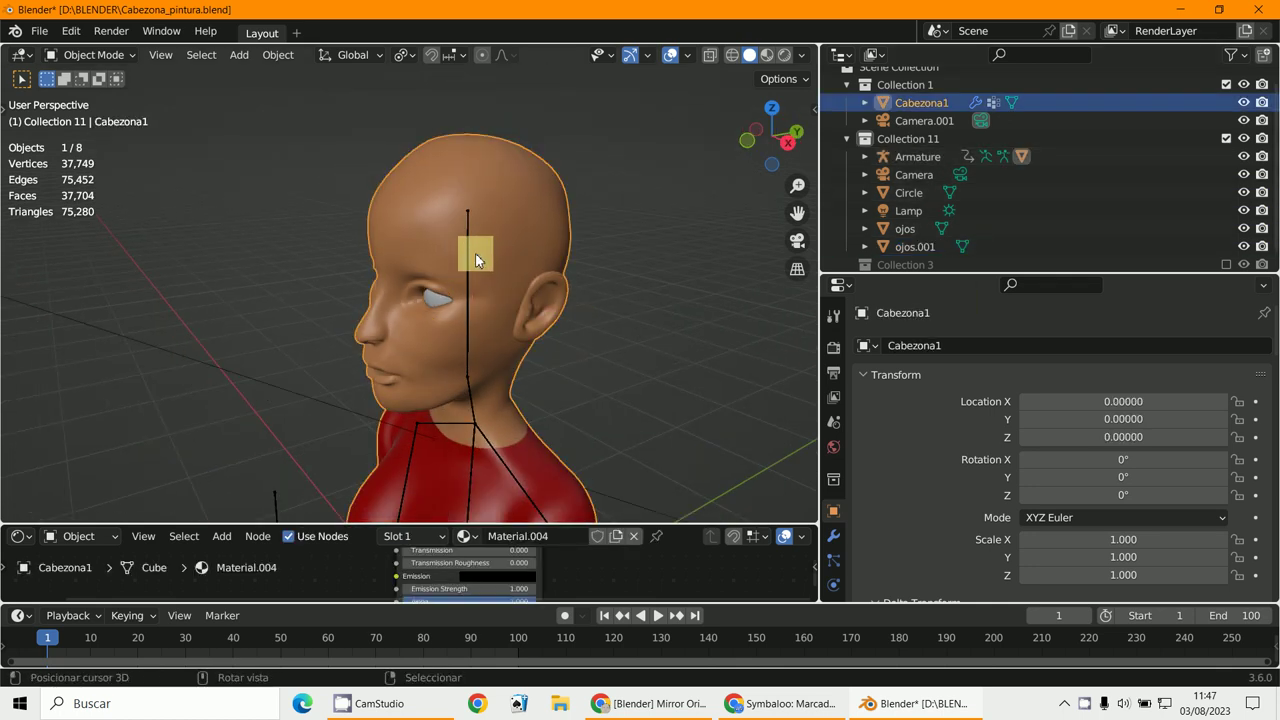
left_click(471, 258)
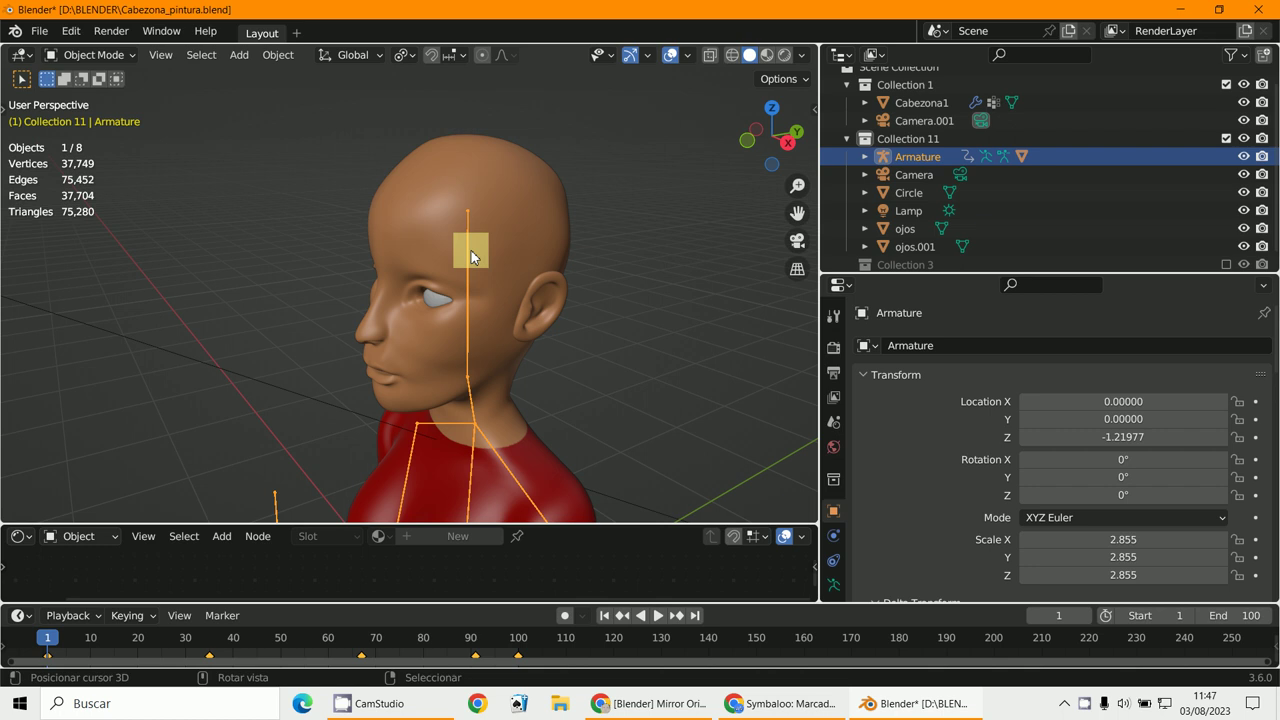
- Duplicate the armature's head bone in Edit Mode and place the copy's base over the character's left eye in the front view
key("KP_7")
left_click(90, 55)
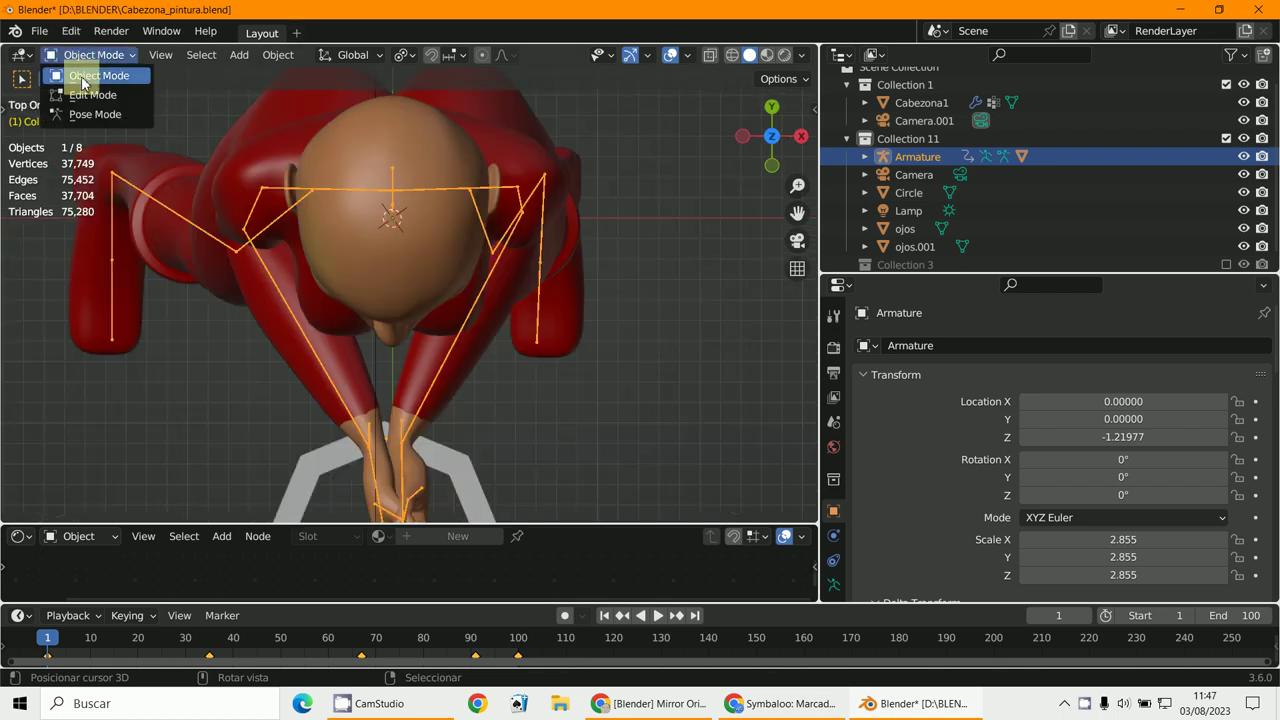
left_click(88, 92)
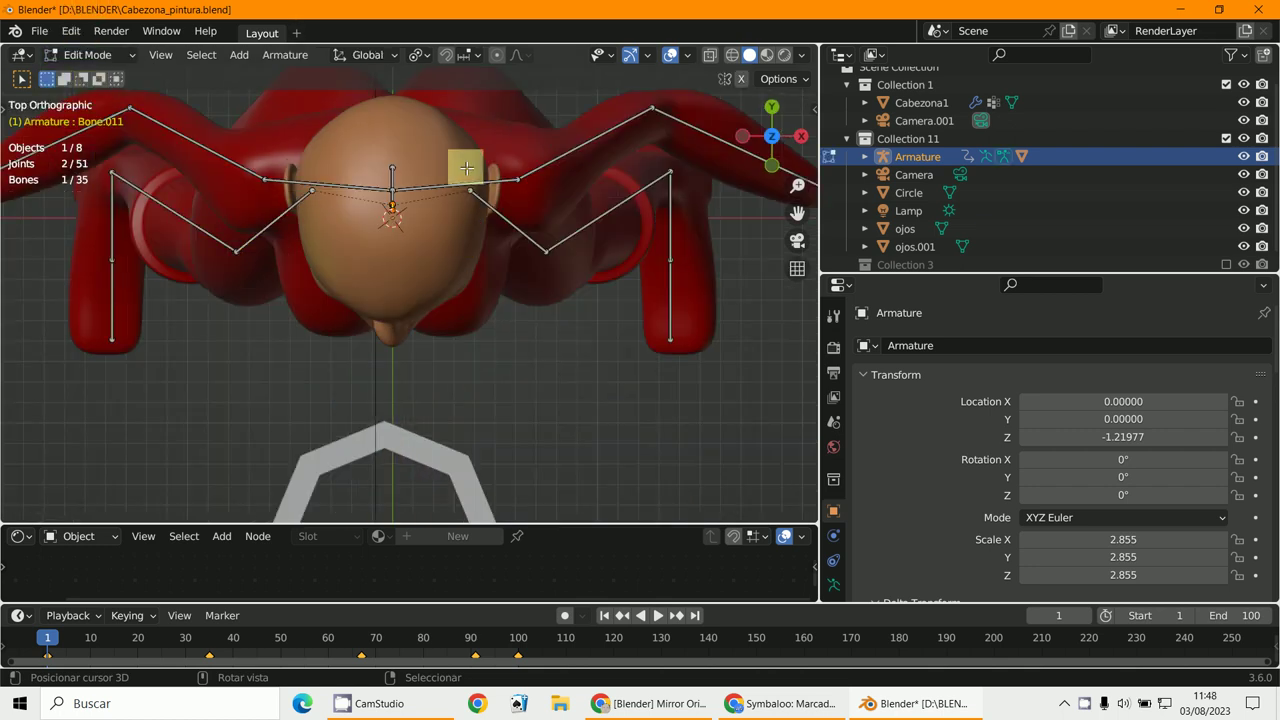
key("KP_1")
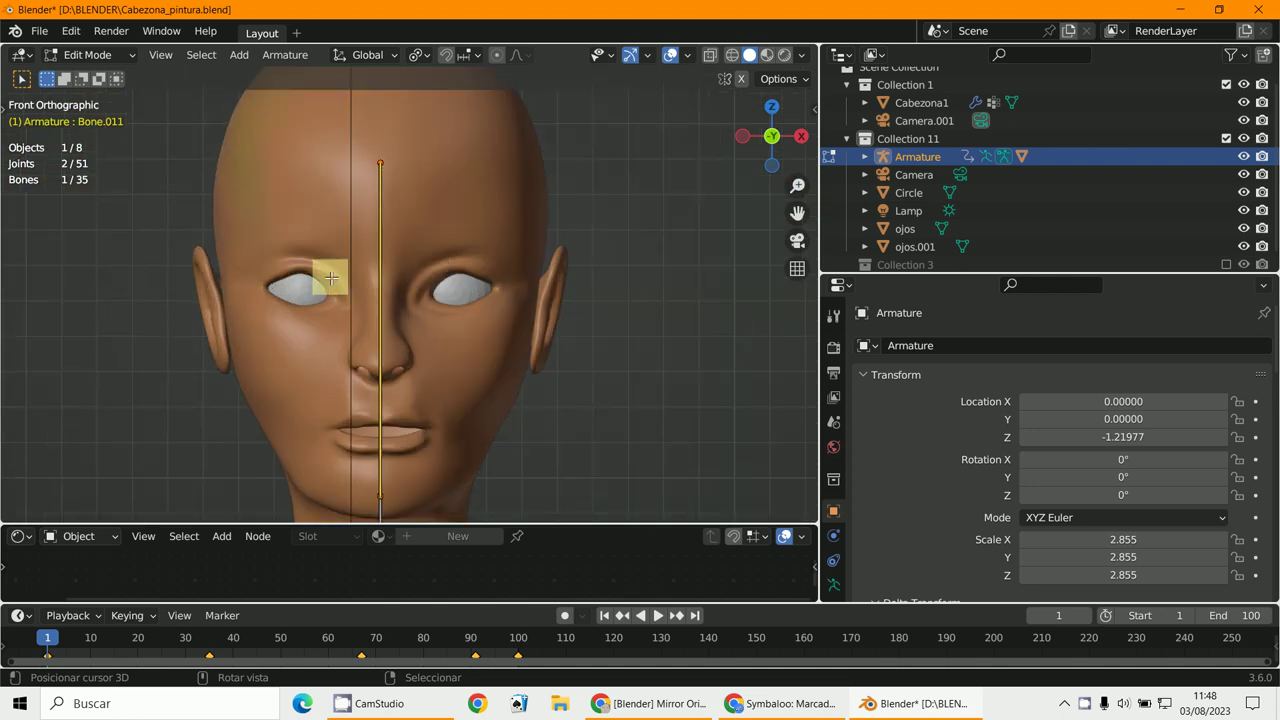
key("shift+d")
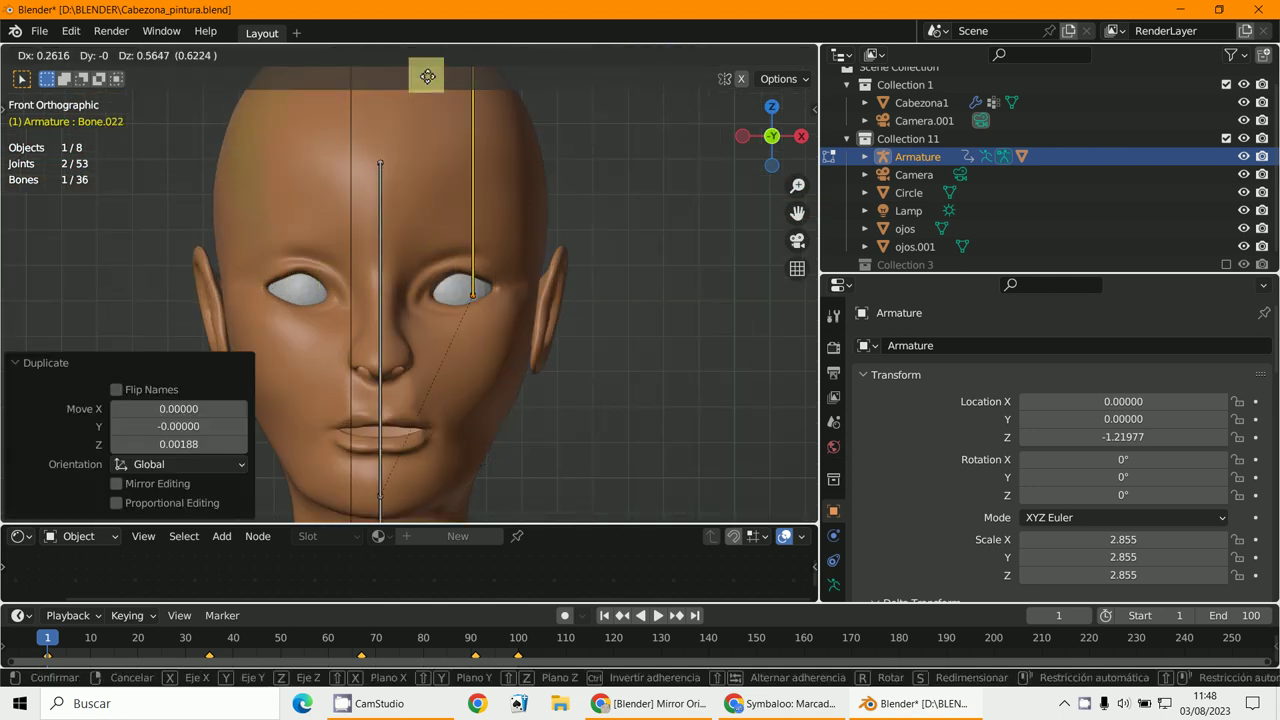
left_click(419, 72)
- Duplicate the head bone again, offset -0.21647 in X and 0.57036 in Z, with its base over the character's right eye
left_click(381, 218)
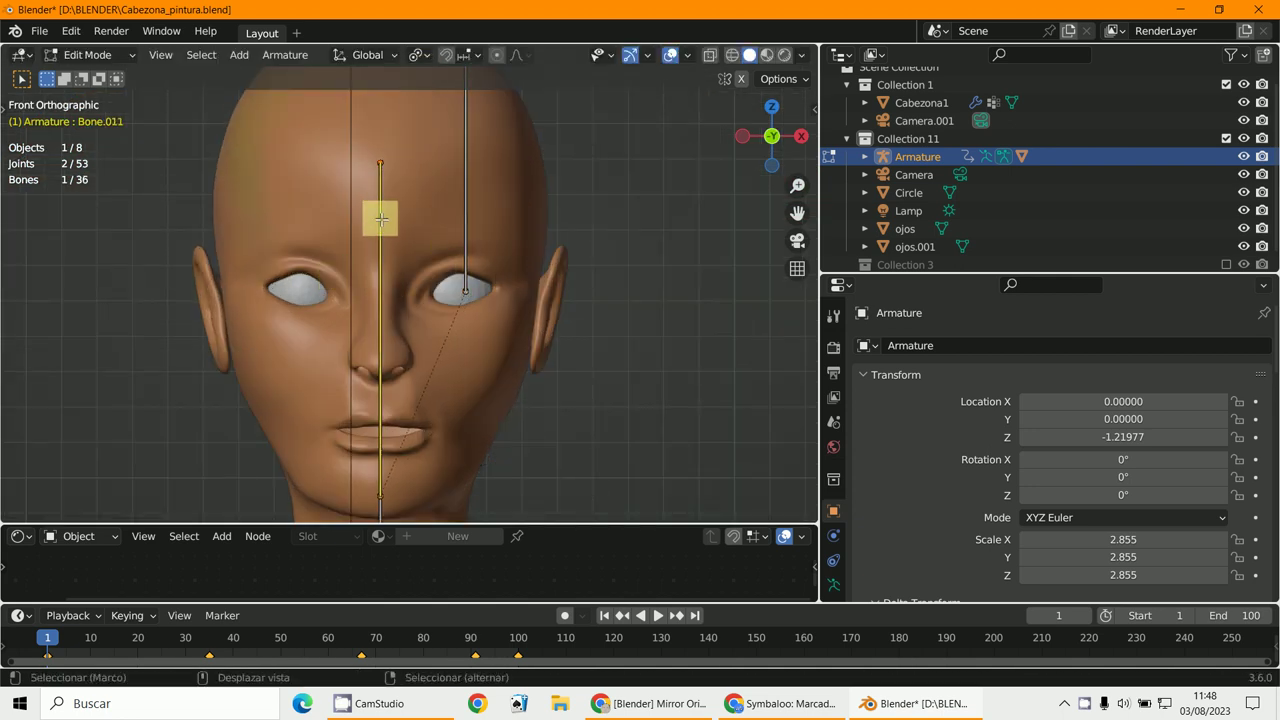
key("shift+d")
left_click(303, 470)
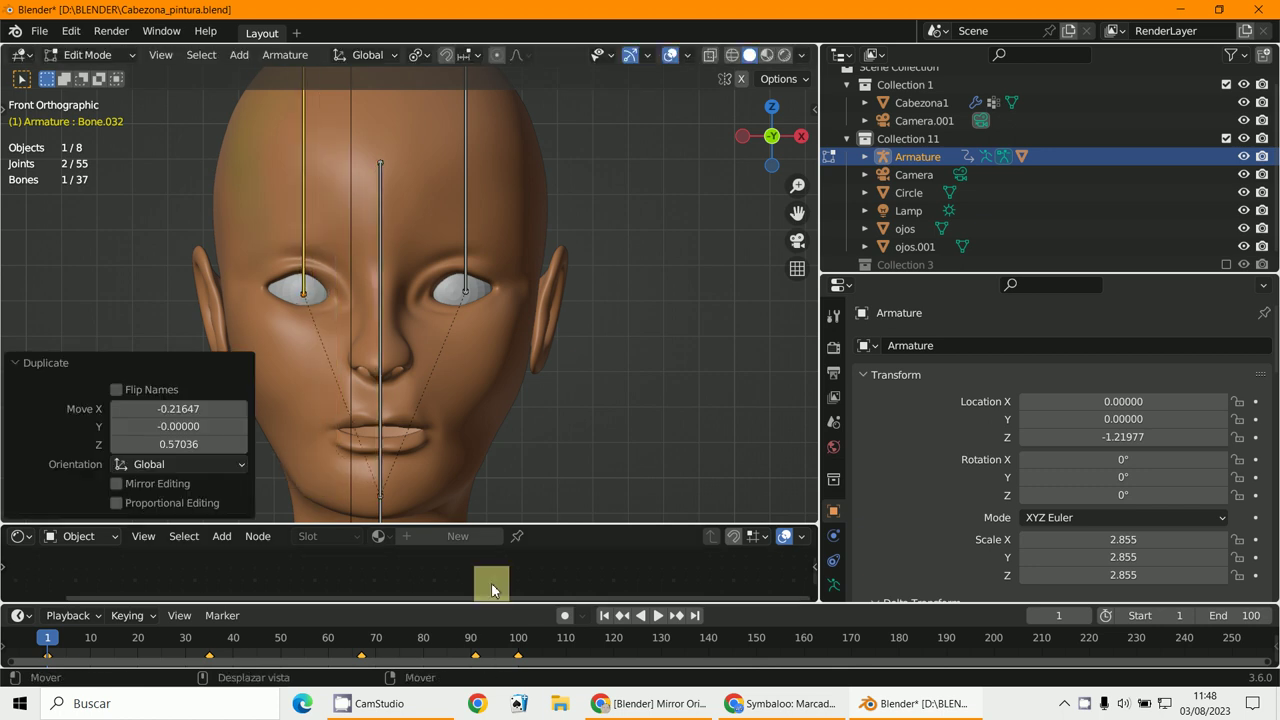
scroll(548, 468, "down", 2)
scroll(543, 451, "up", 3)
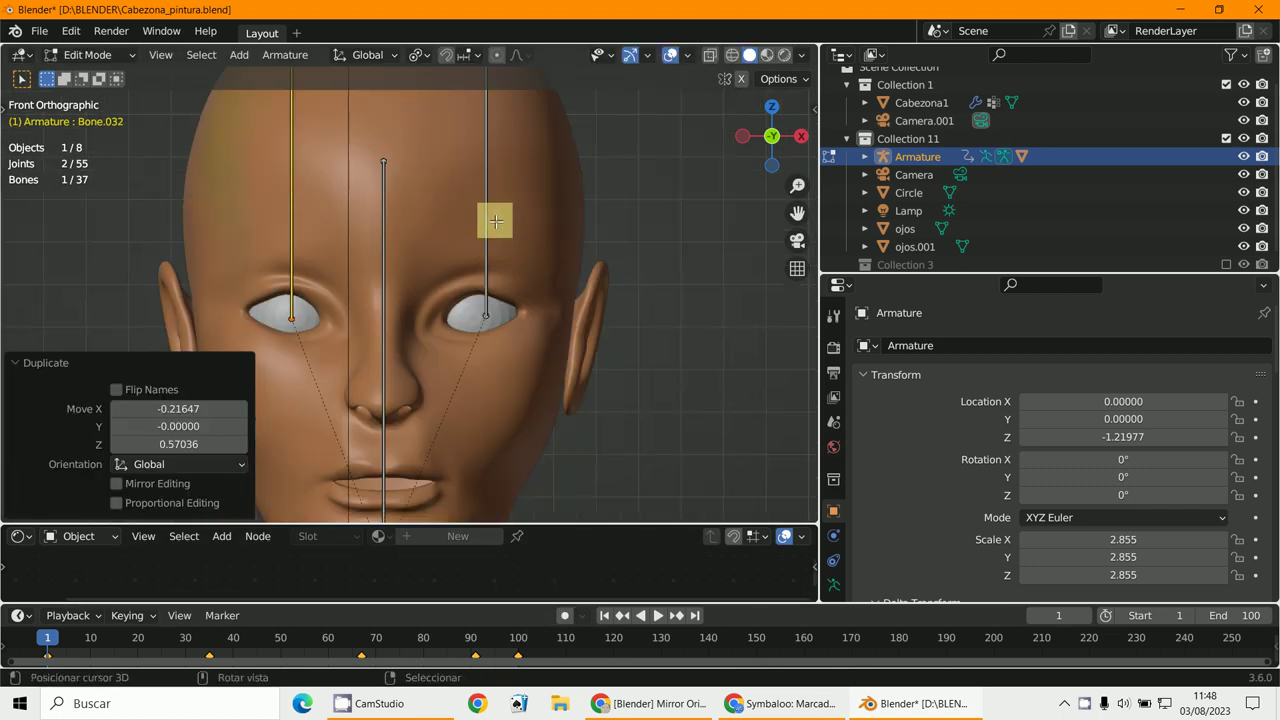
scroll(494, 217, "down", 1)
- In the right side view, move the tip of the left-eye bone, Bone.022, by -0.55296 in Y and -0.93678 in Z so it points forward
key("KP_3")
key("KP_5")
scroll(466, 251, "down", 2)
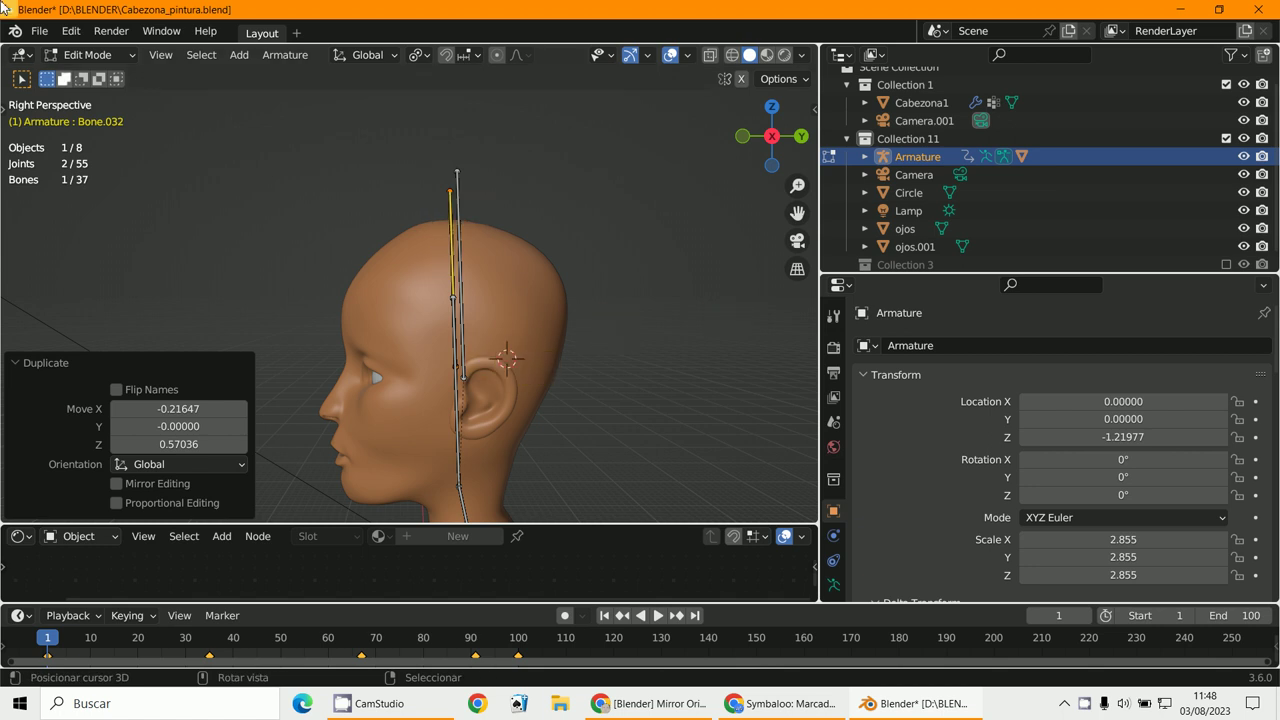
left_click(85, 56)
left_click(85, 76)
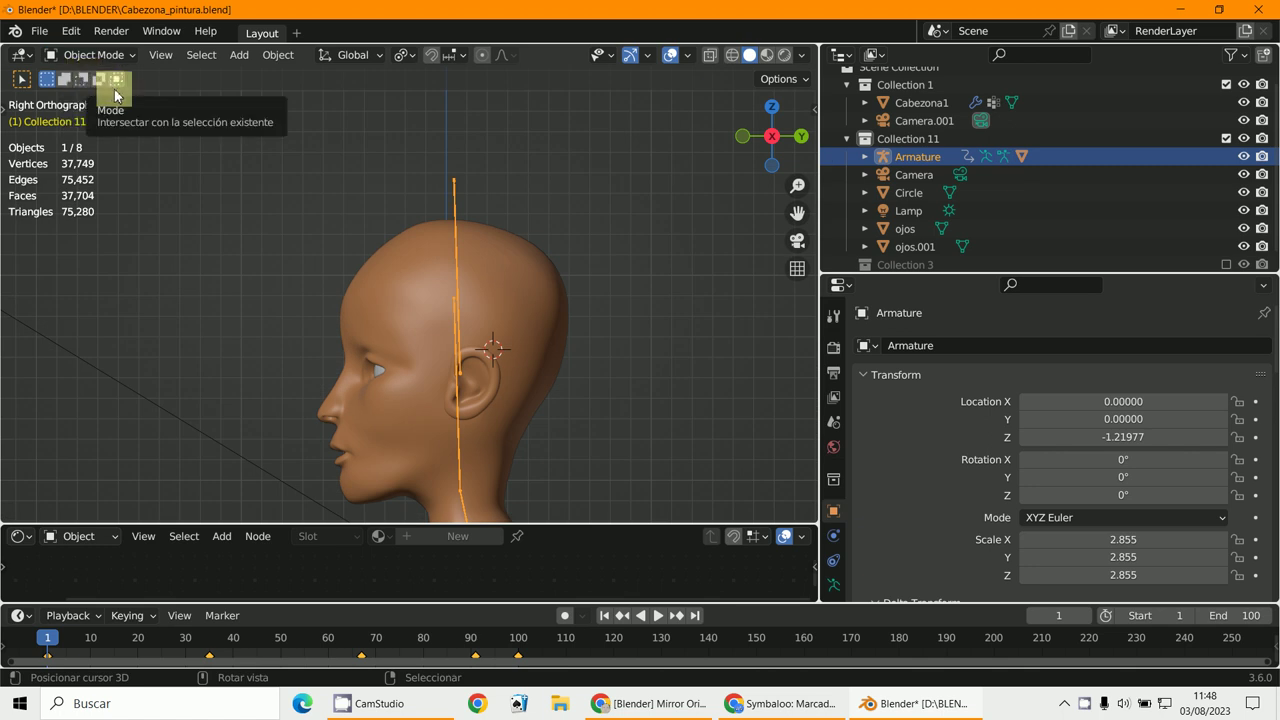
left_click(97, 56)
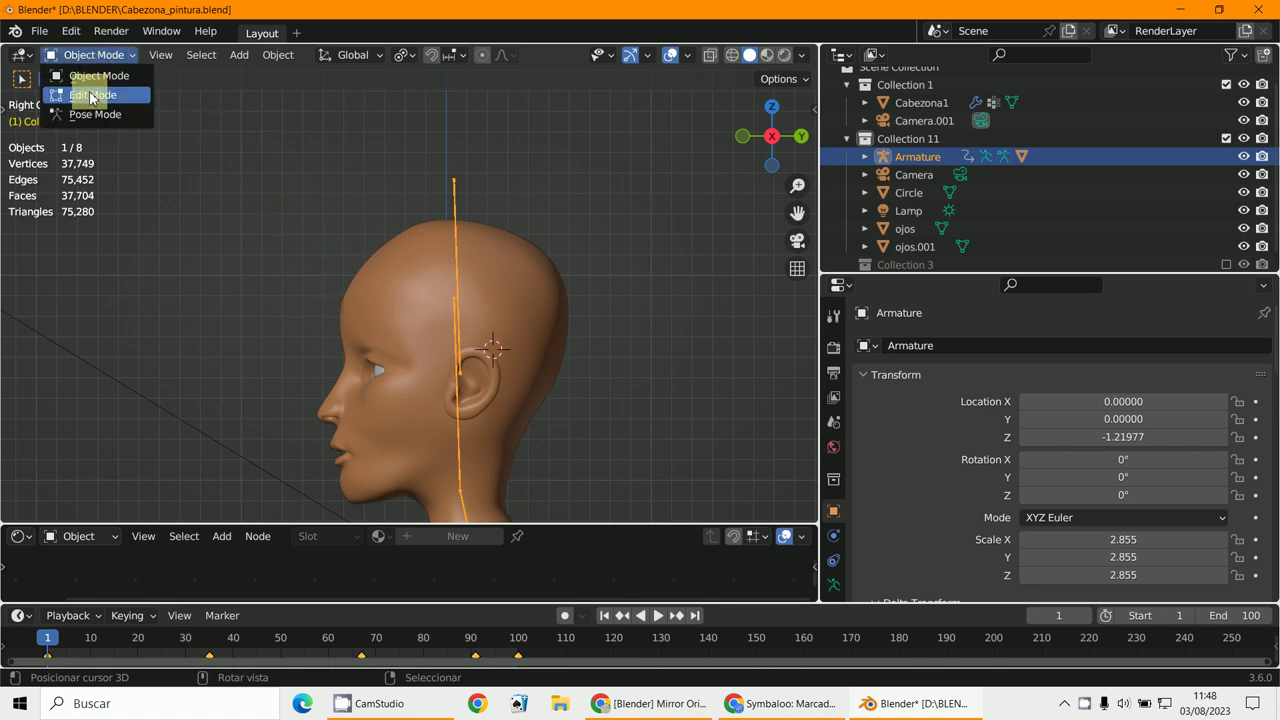
left_click(91, 95)
key("g")
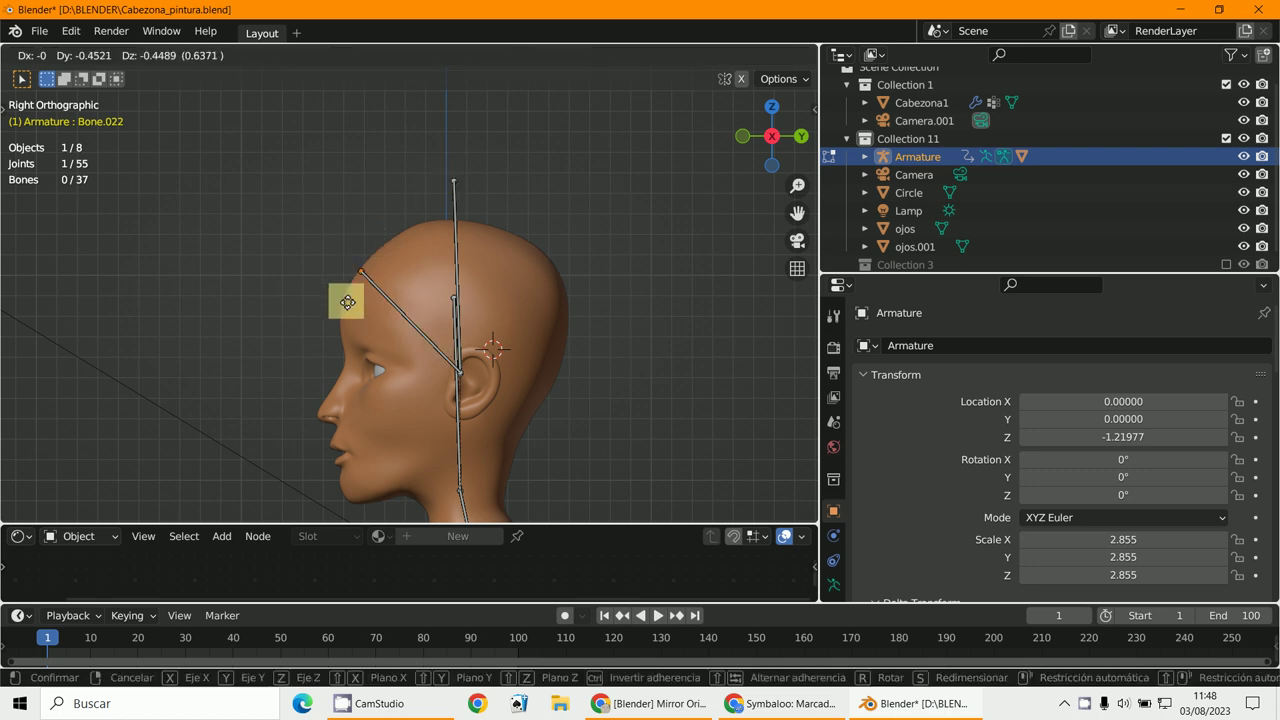
left_click(333, 370)
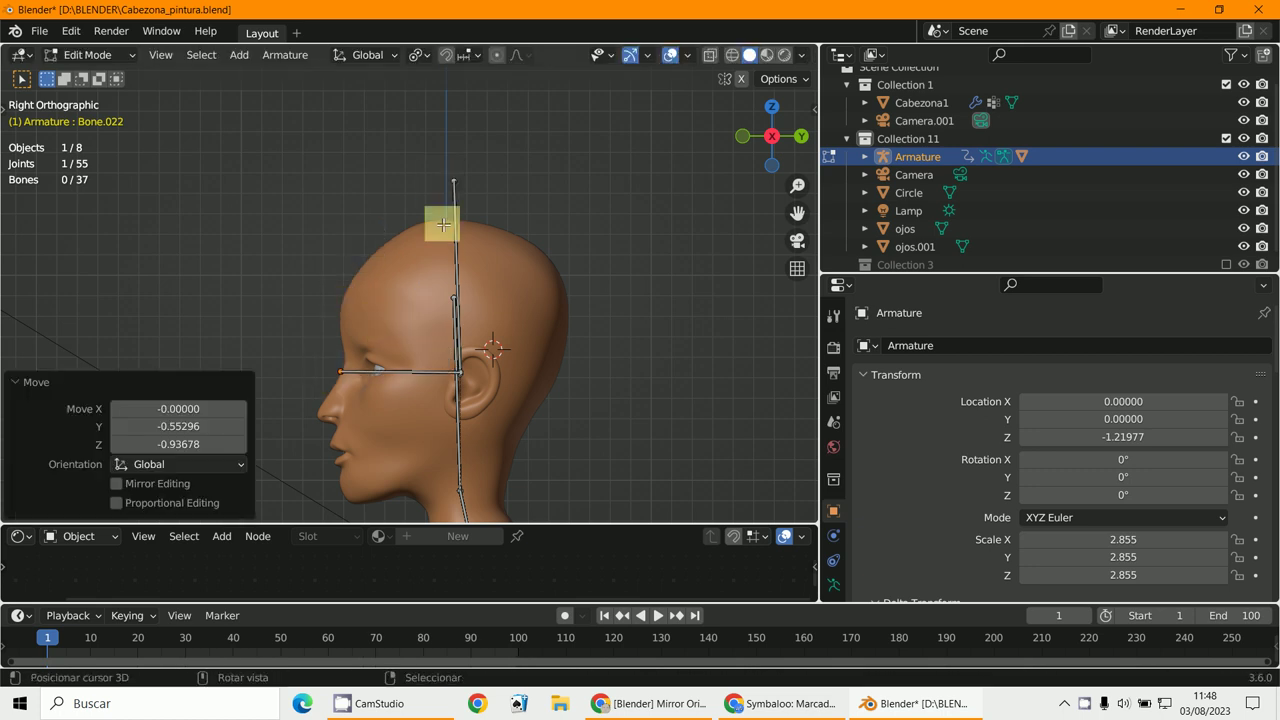
- Move the tip of the right-eye bone, Bone.032, by -0.55296 in Y and -0.92703 in Z so it points forward
left_click(425, 174)
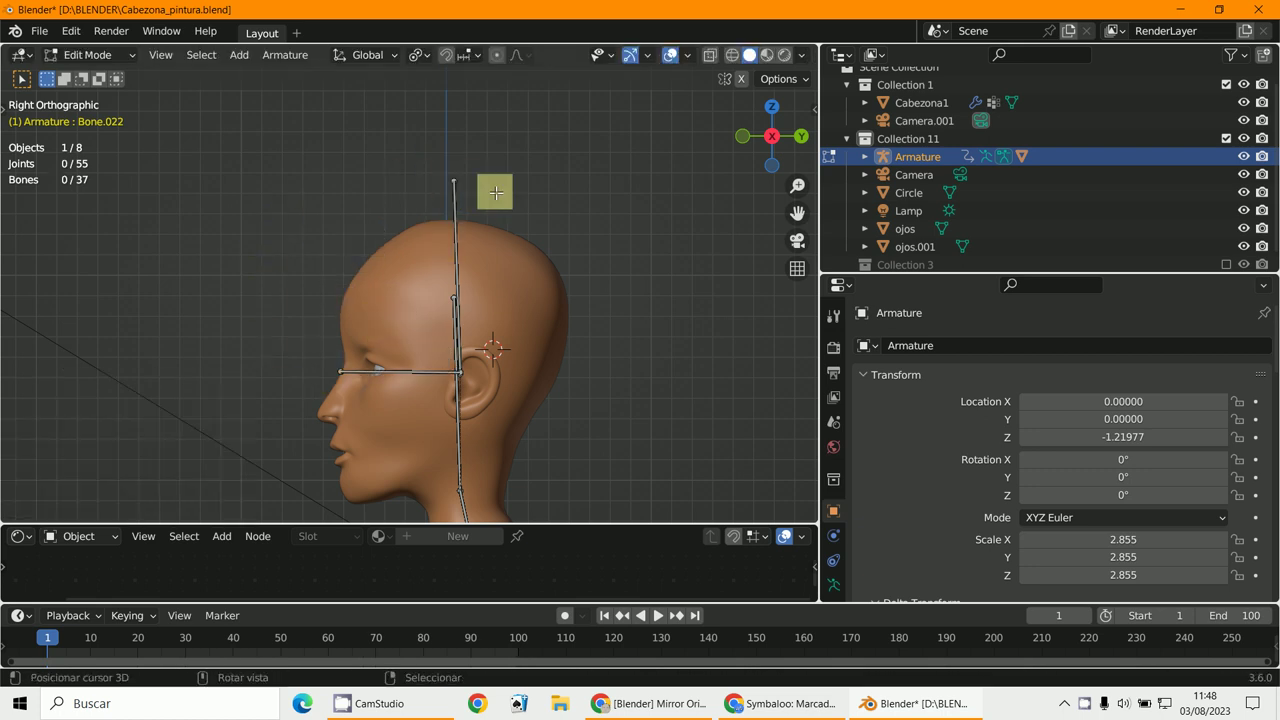
key("g")
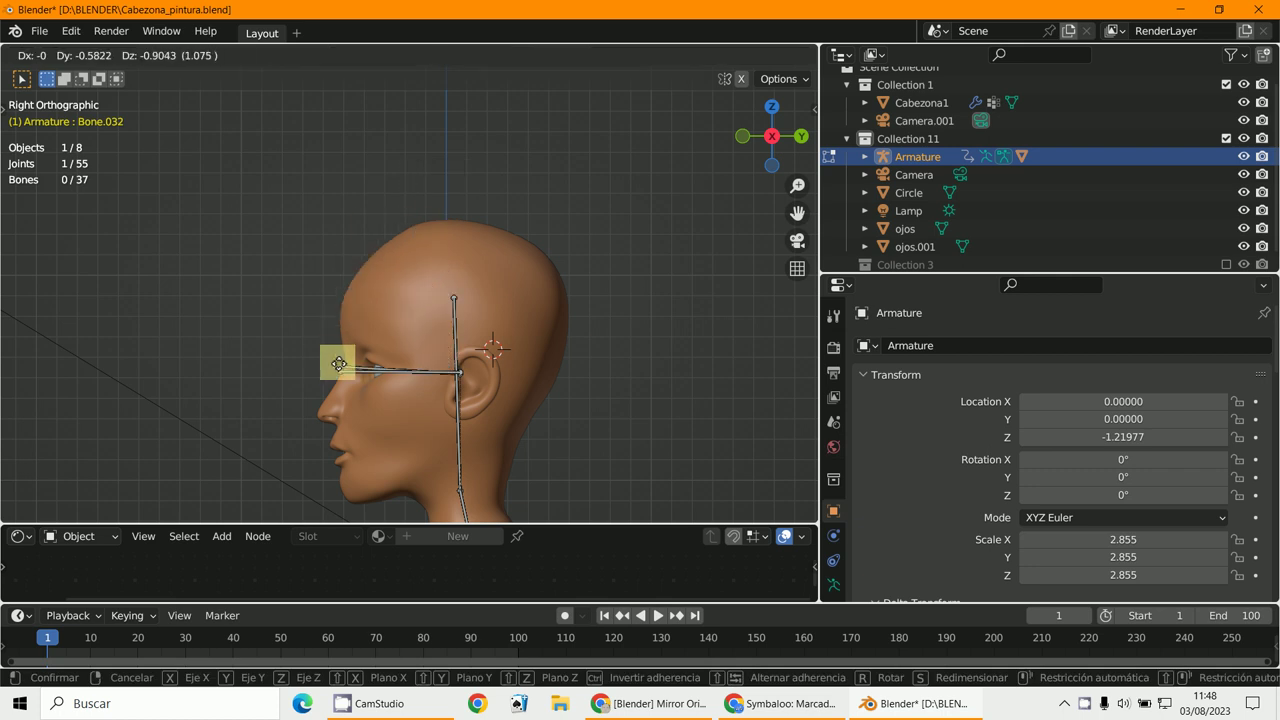
left_click(341, 370)
- Move Bone.022 together with Bone.032's base joint forward until the bases sit just behind the eyes, and return to Object Mode
scroll(400, 409, "up", 6)
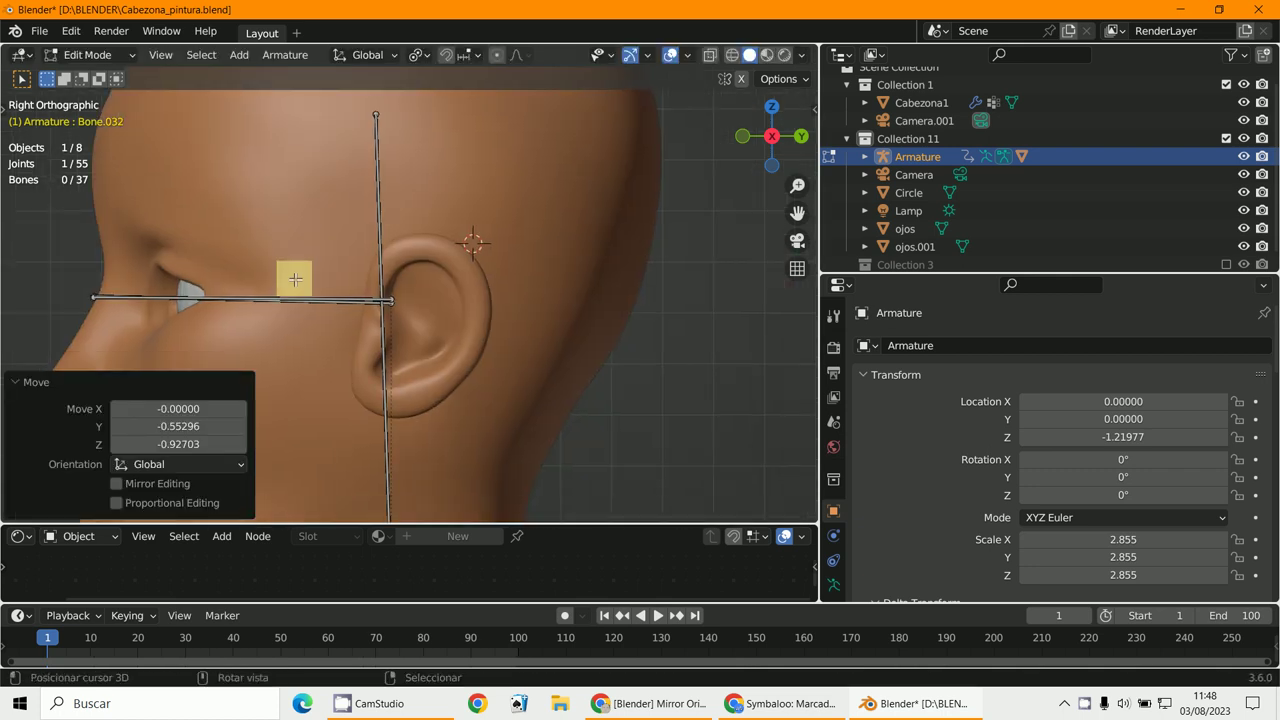
left_click(378, 304)
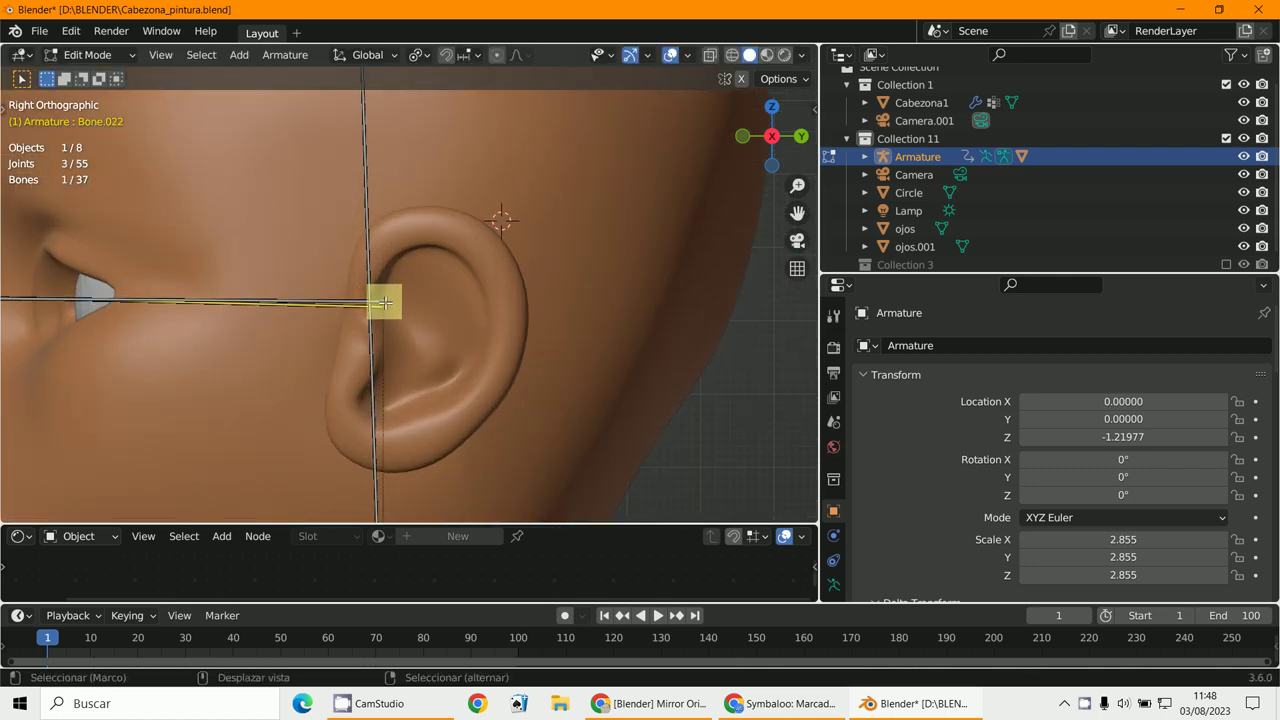
left_click_drag(385, 302, 390, 294)
scroll(386, 297, "up", 2)
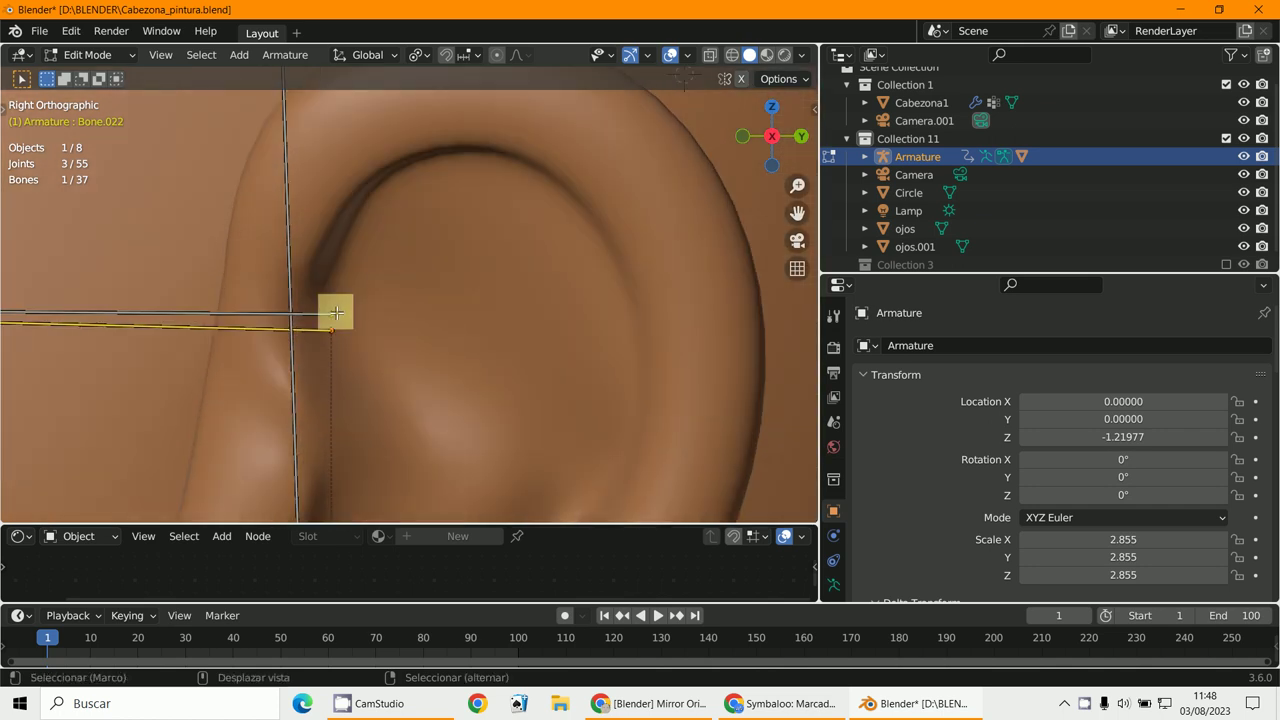
scroll(388, 348, "down", 2)
scroll(393, 351, "down", 3)
key("g")
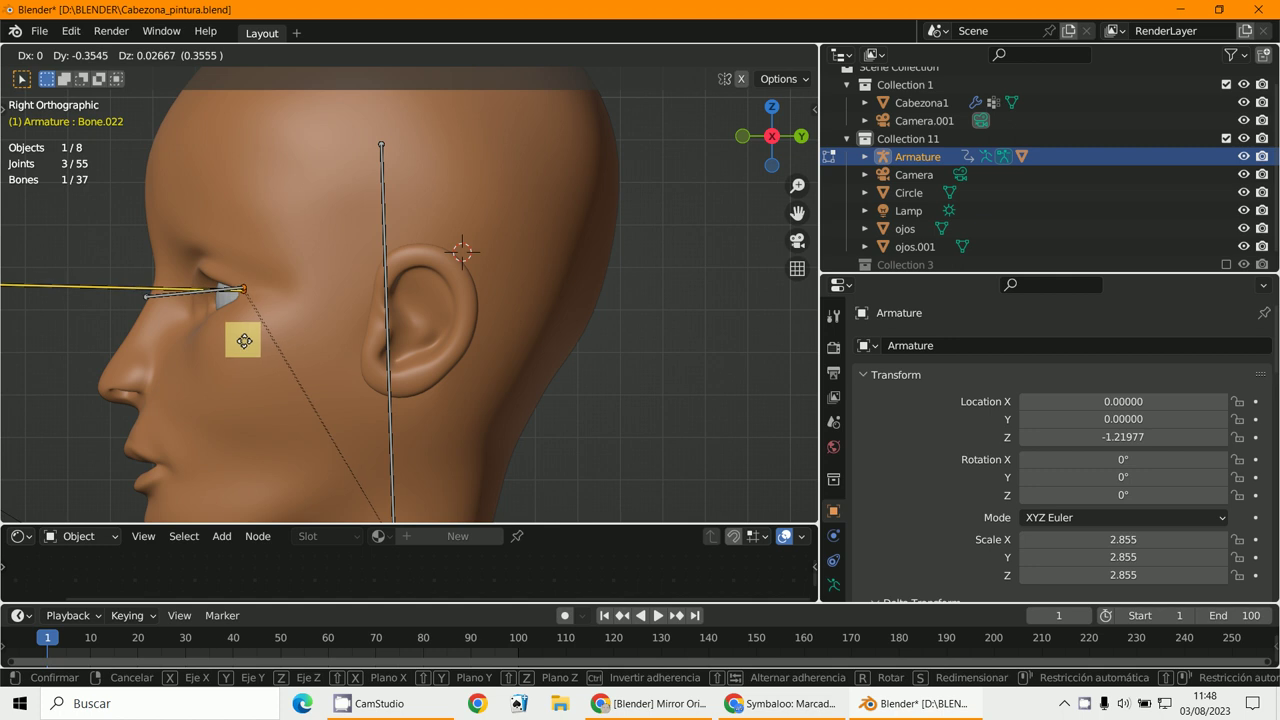
left_click(257, 349)
middle_click_drag(257, 349, 415, 338)
left_click(90, 54)
left_click(86, 63)
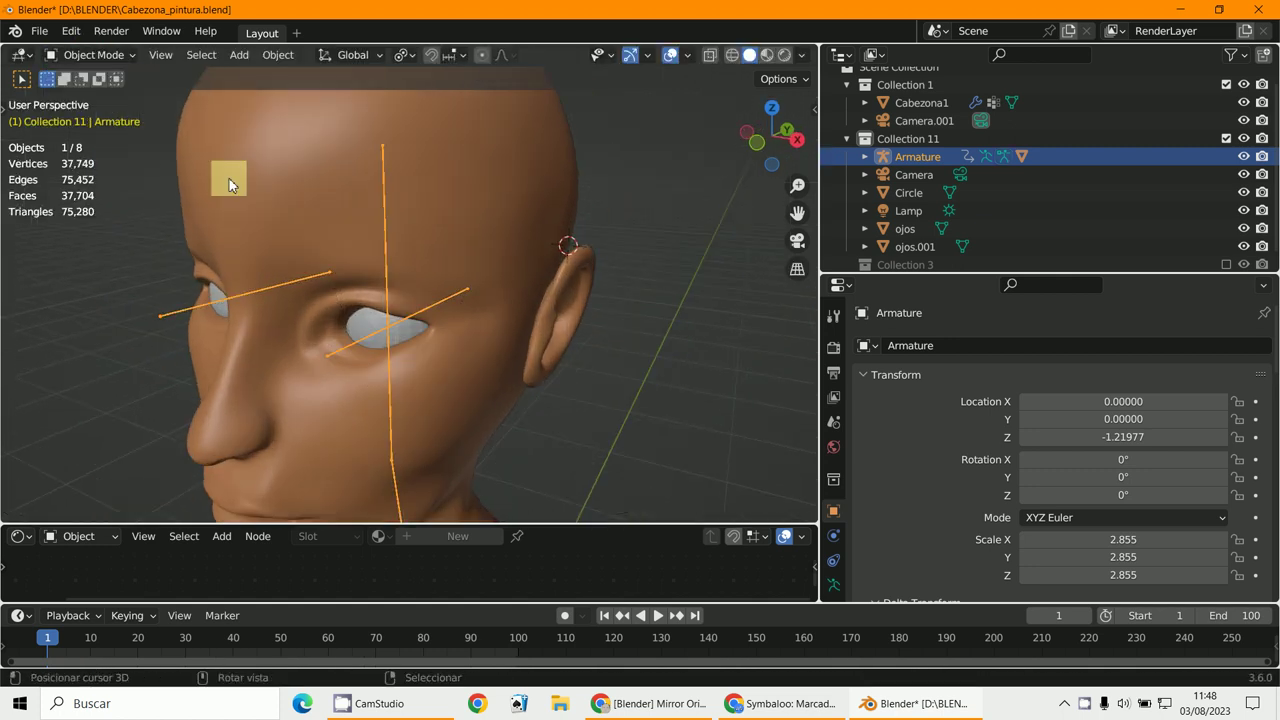
- Enter Edit Mode on the left eyeball, ojos.001, and select its entire mesh
left_click(376, 349)
scroll(376, 349, "up", 5)
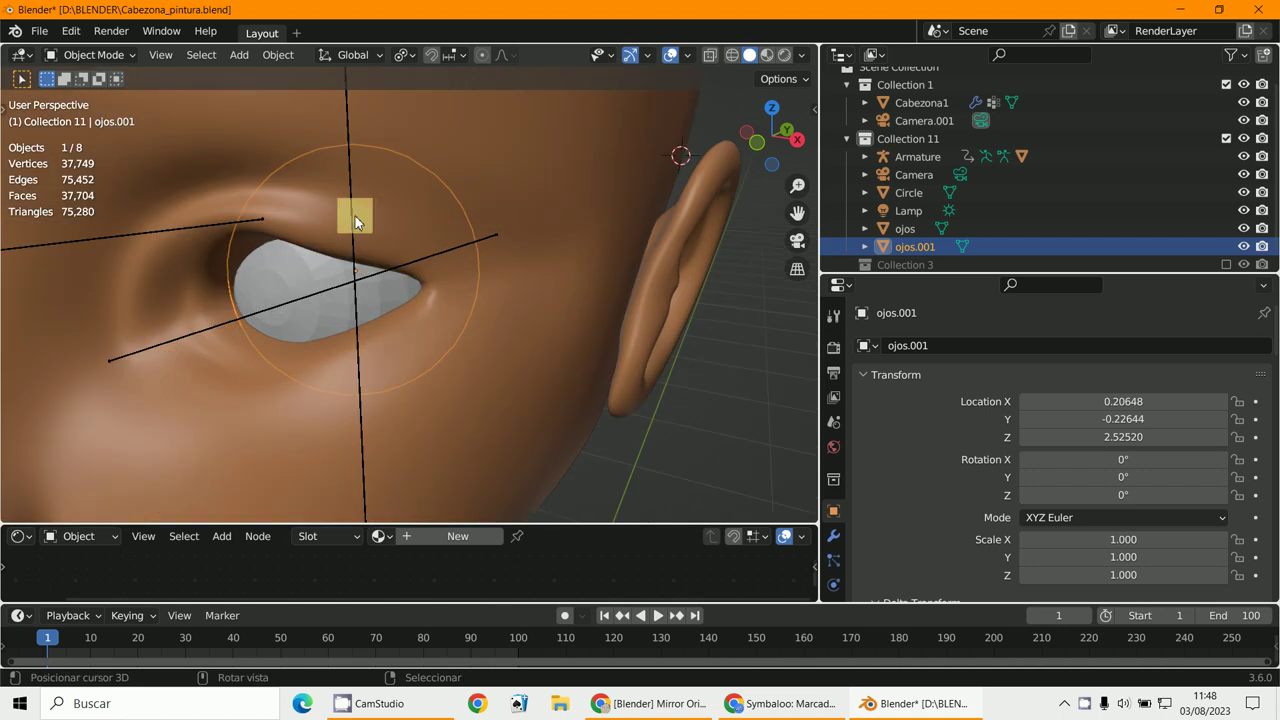
middle_click_drag(380, 308, 380, 294)
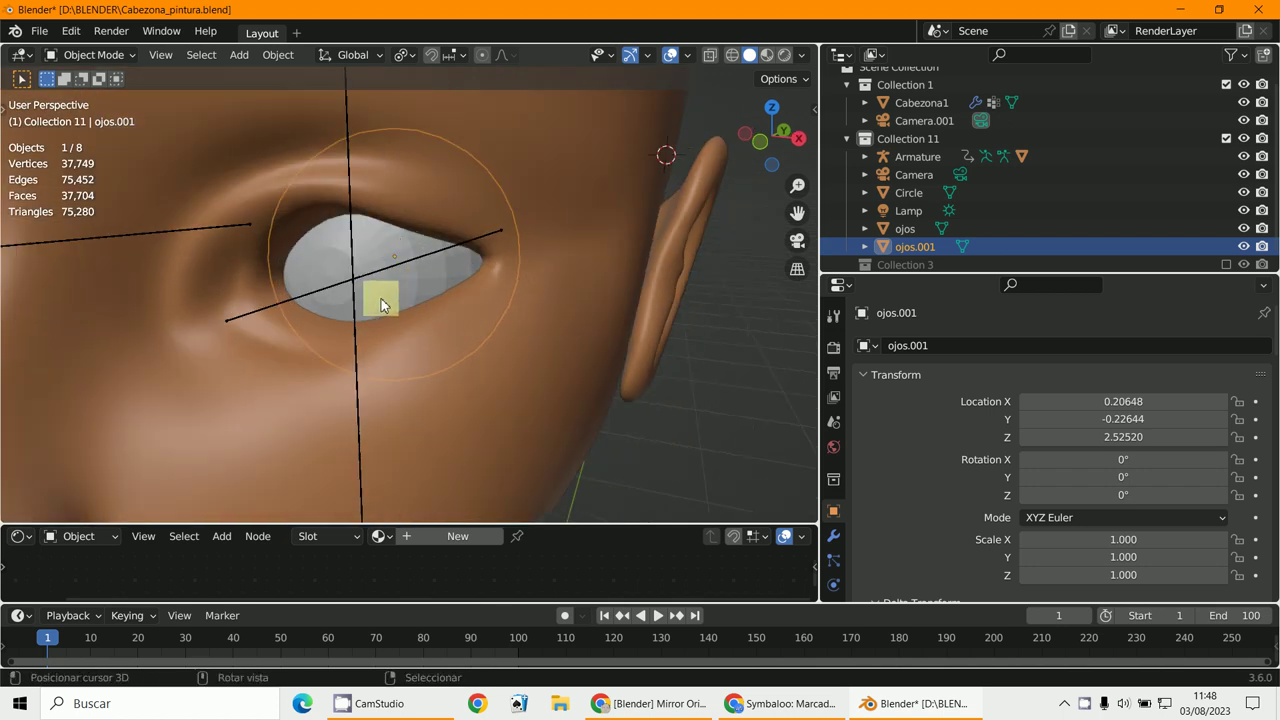
left_click(90, 55)
left_click(100, 95)
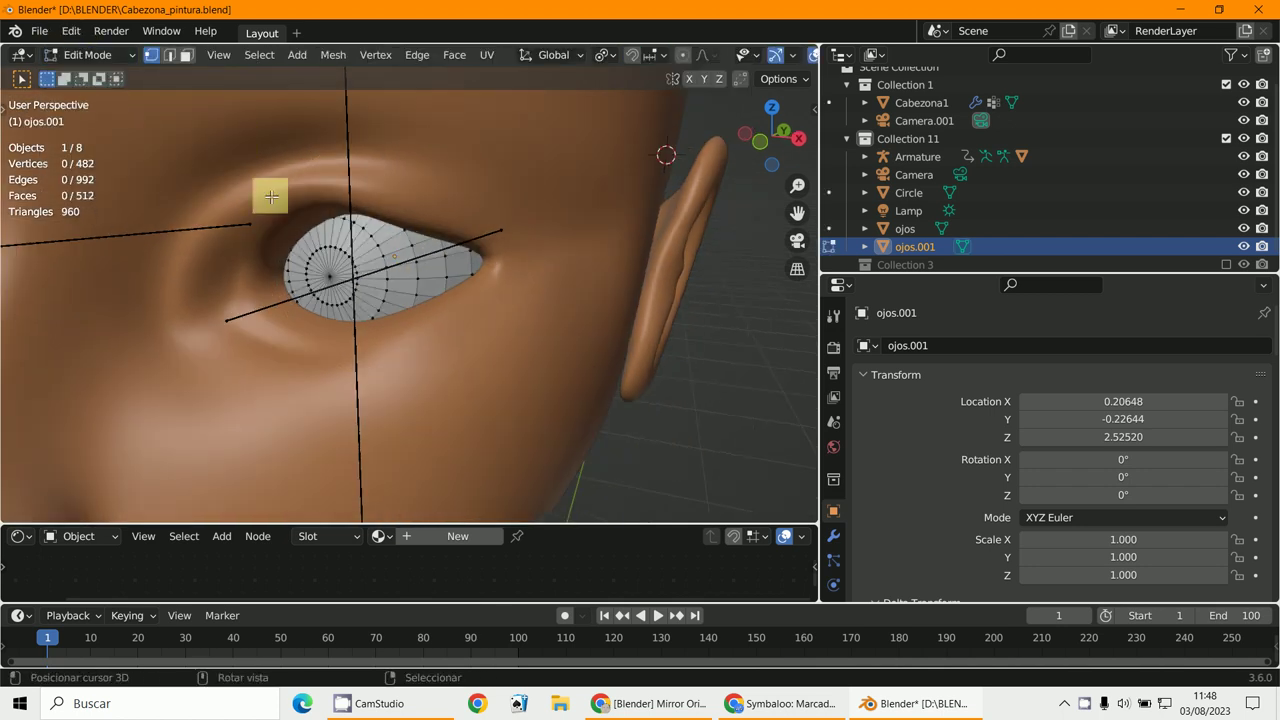
key("a")
key("a")
key("a")
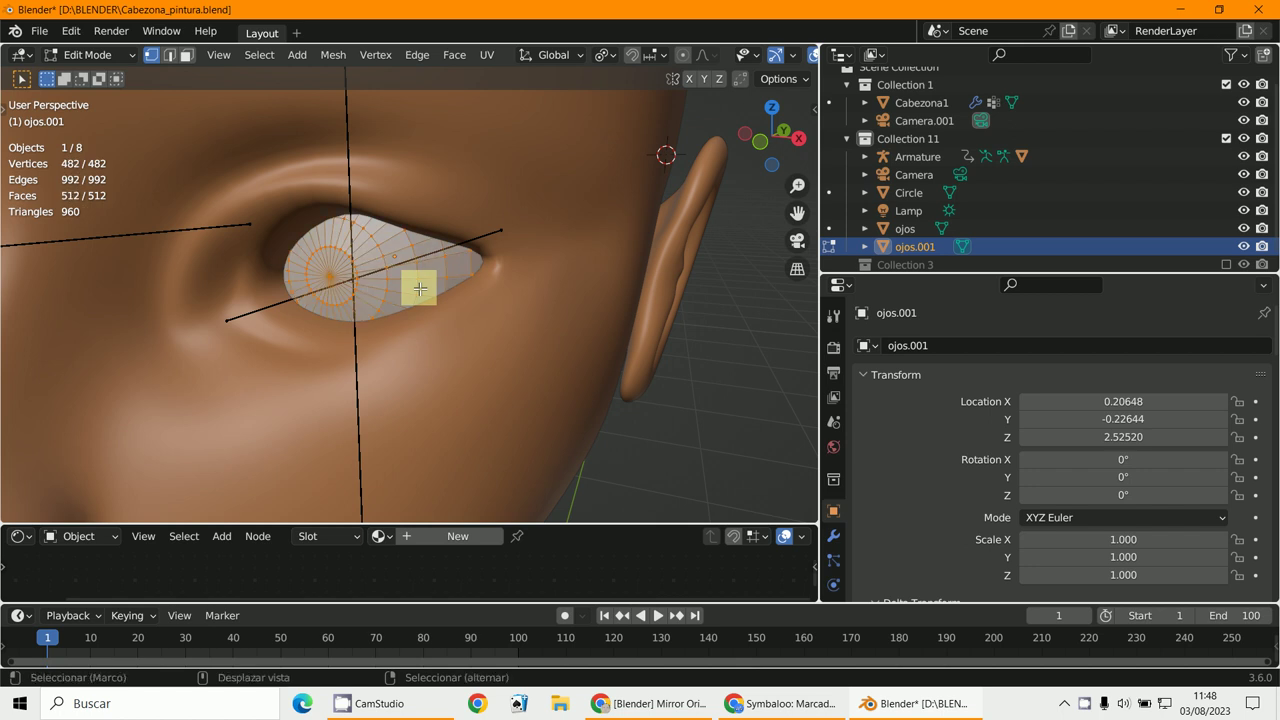
key("shift+s")
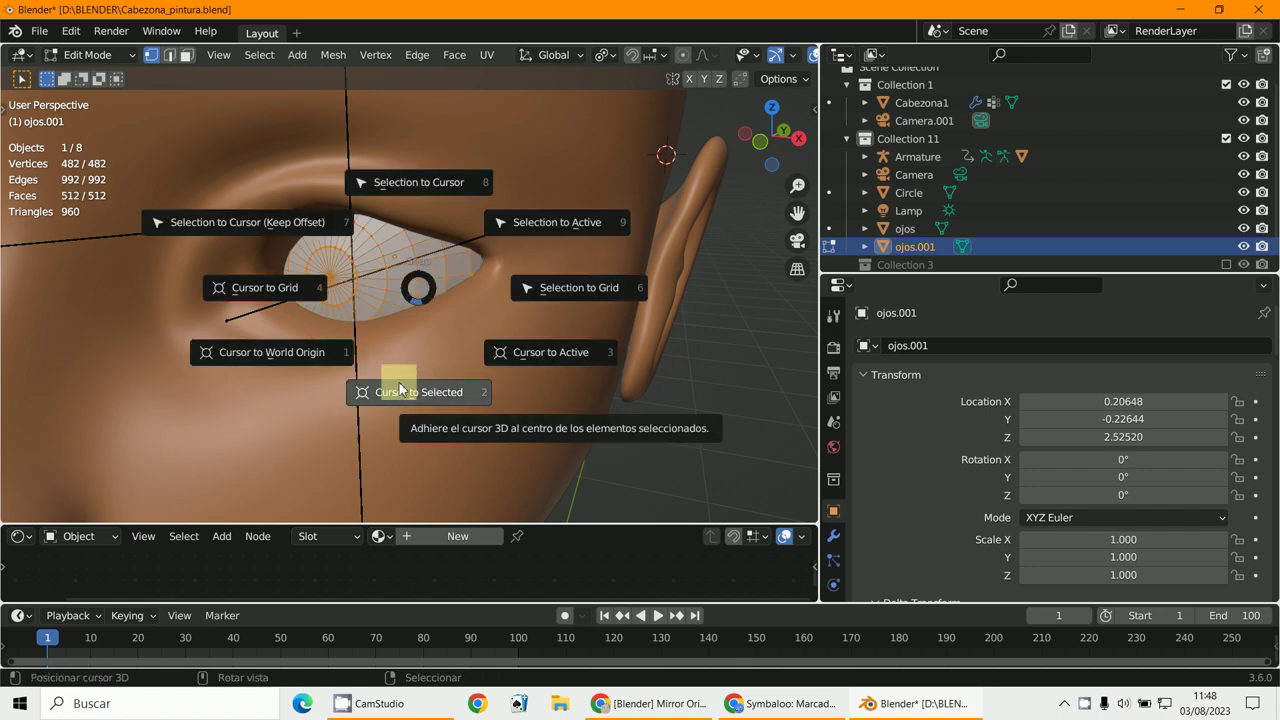
left_click(440, 197)
key("ctrl+z")
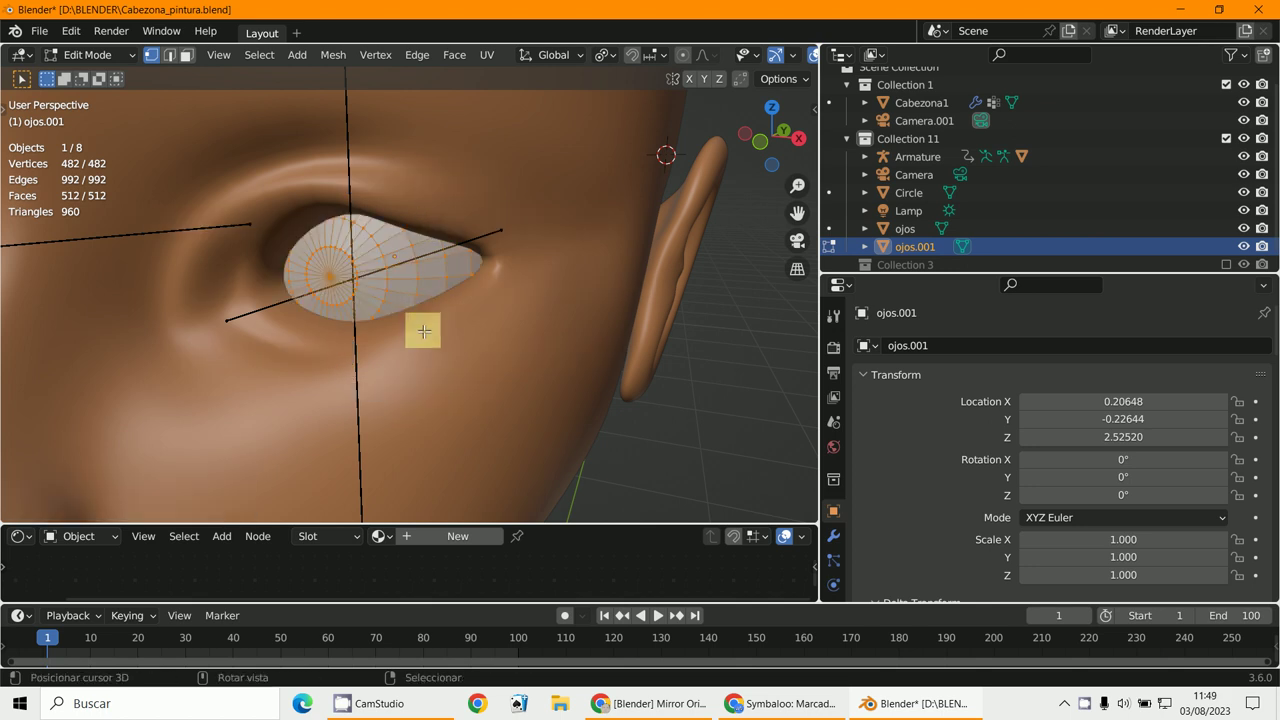
- Snap the 3D cursor to the center of the selected left eyeball mesh and return to Object Mode
key("shift+s")
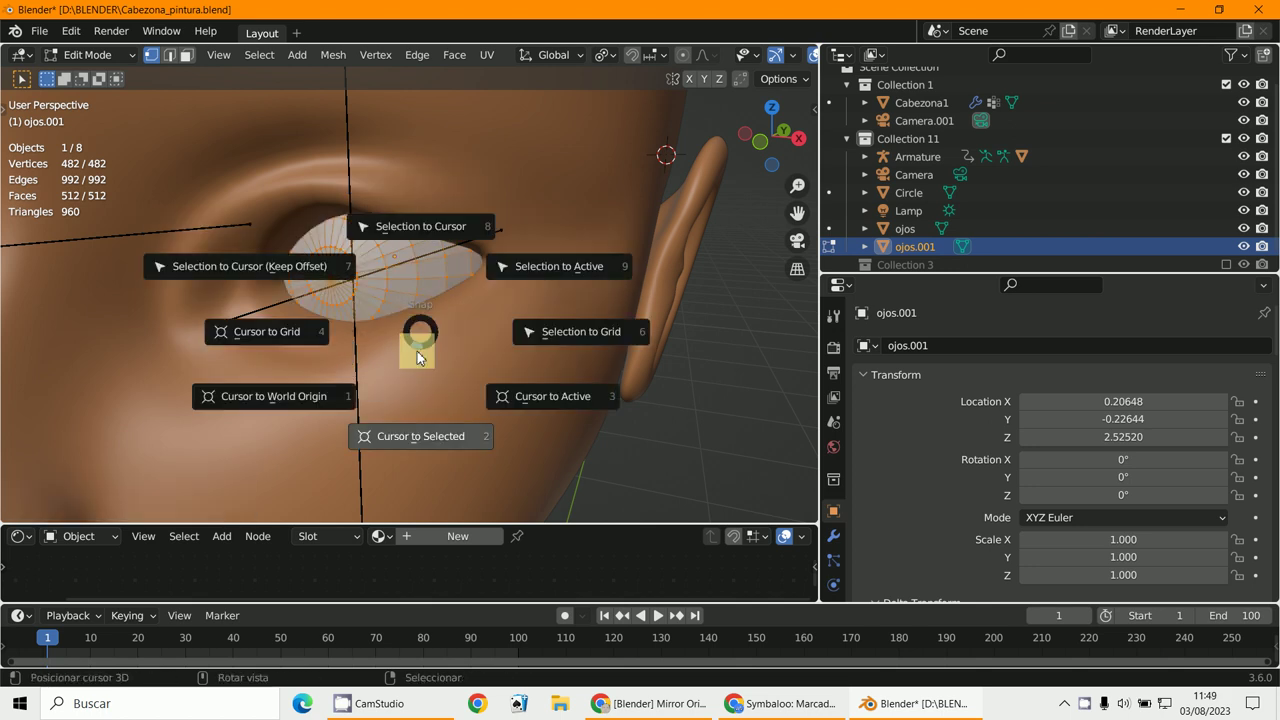
left_click(421, 440)
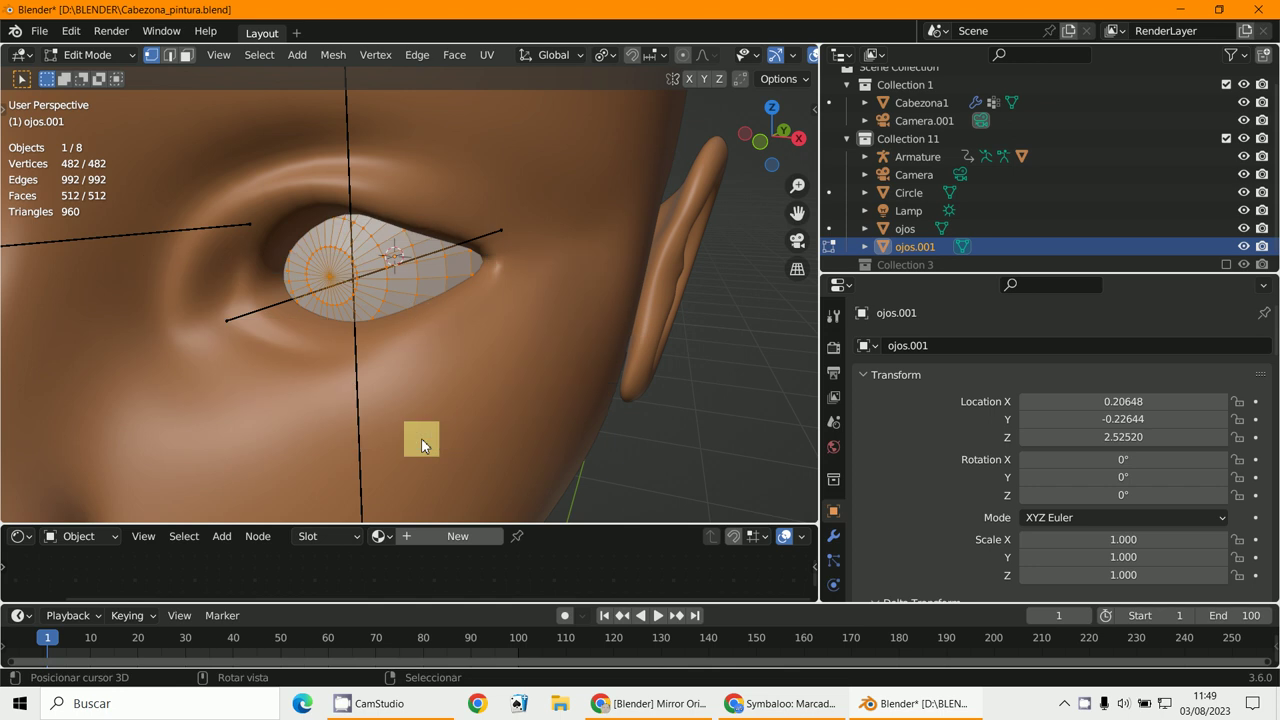
left_click(80, 60)
left_click(90, 51)
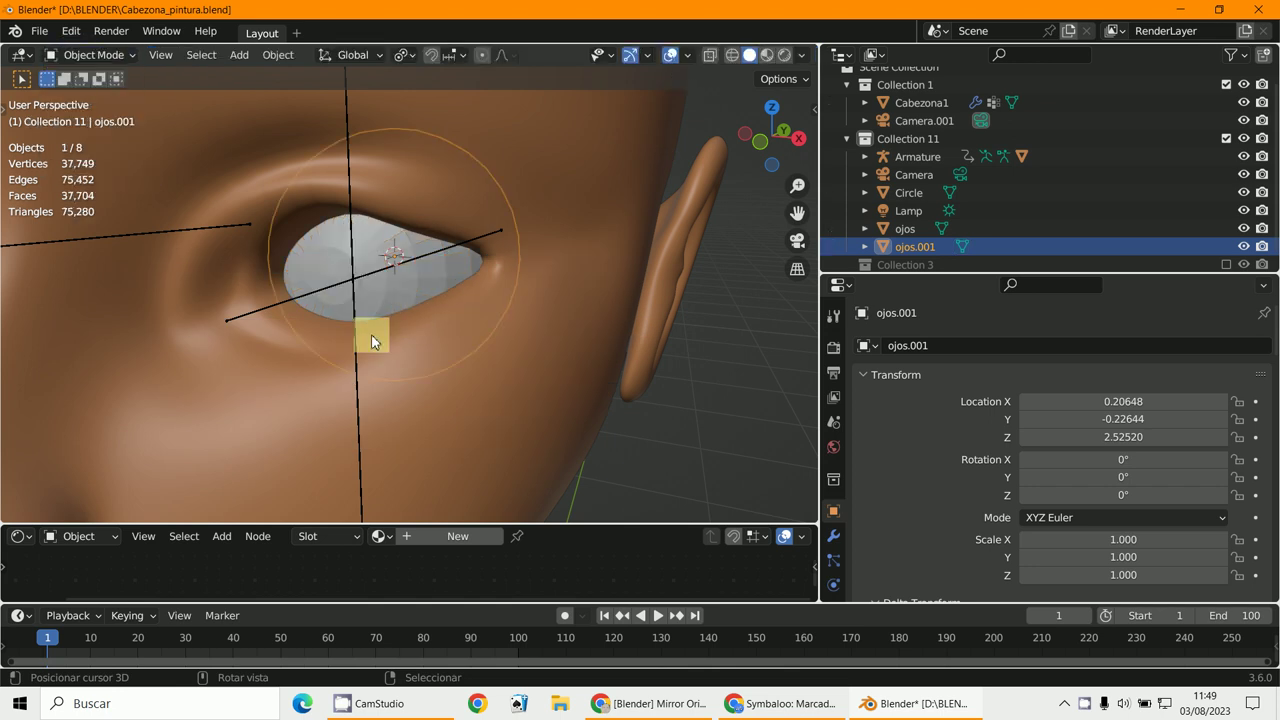
- In the armature's Edit Mode, snap the left-eye bone, Bone.022, to the 3D cursor, and return to Object Mode
left_click(380, 277)
left_click(95, 55)
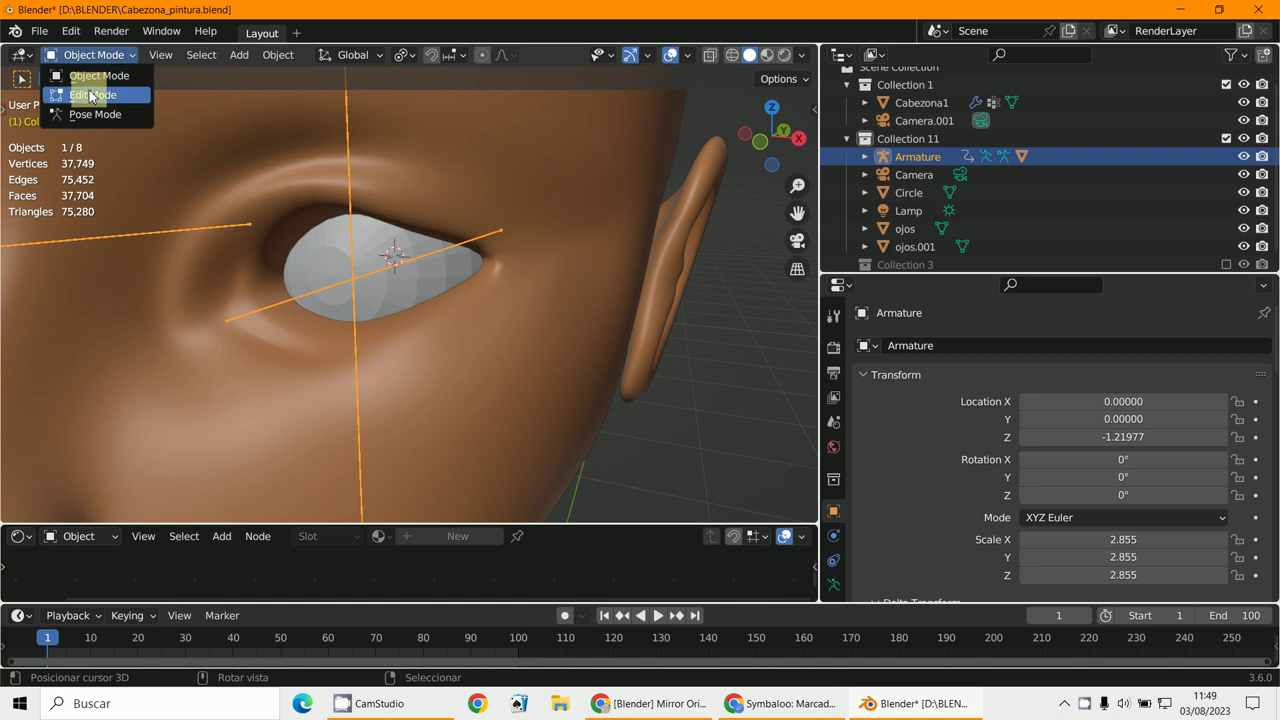
left_click(92, 95)
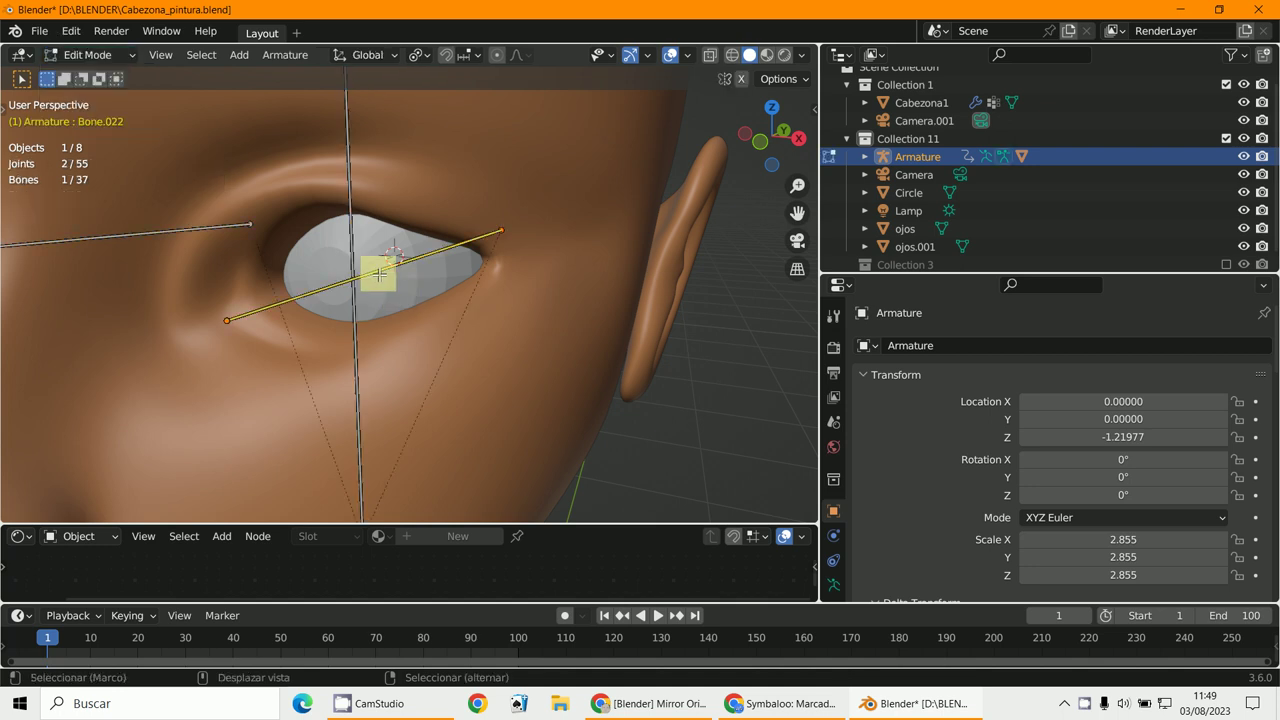
key("shift+s")
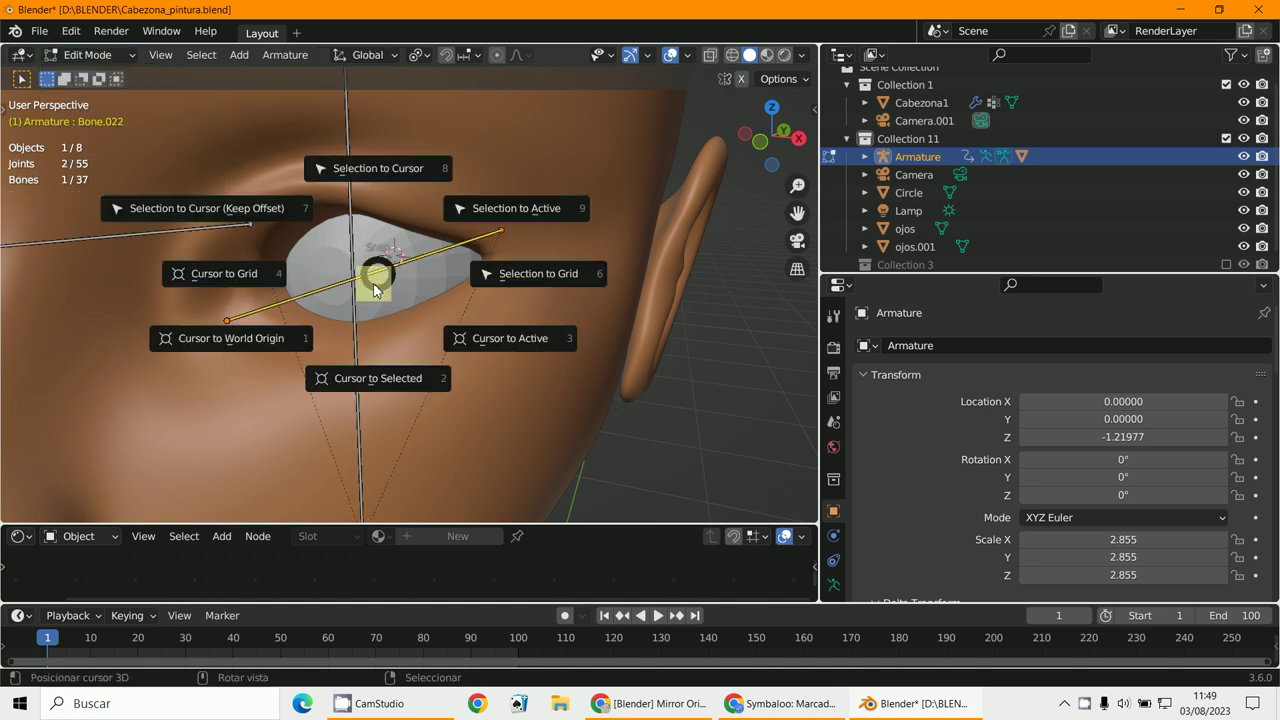
left_click(374, 170)
middle_click_drag(394, 409, 358, 398)
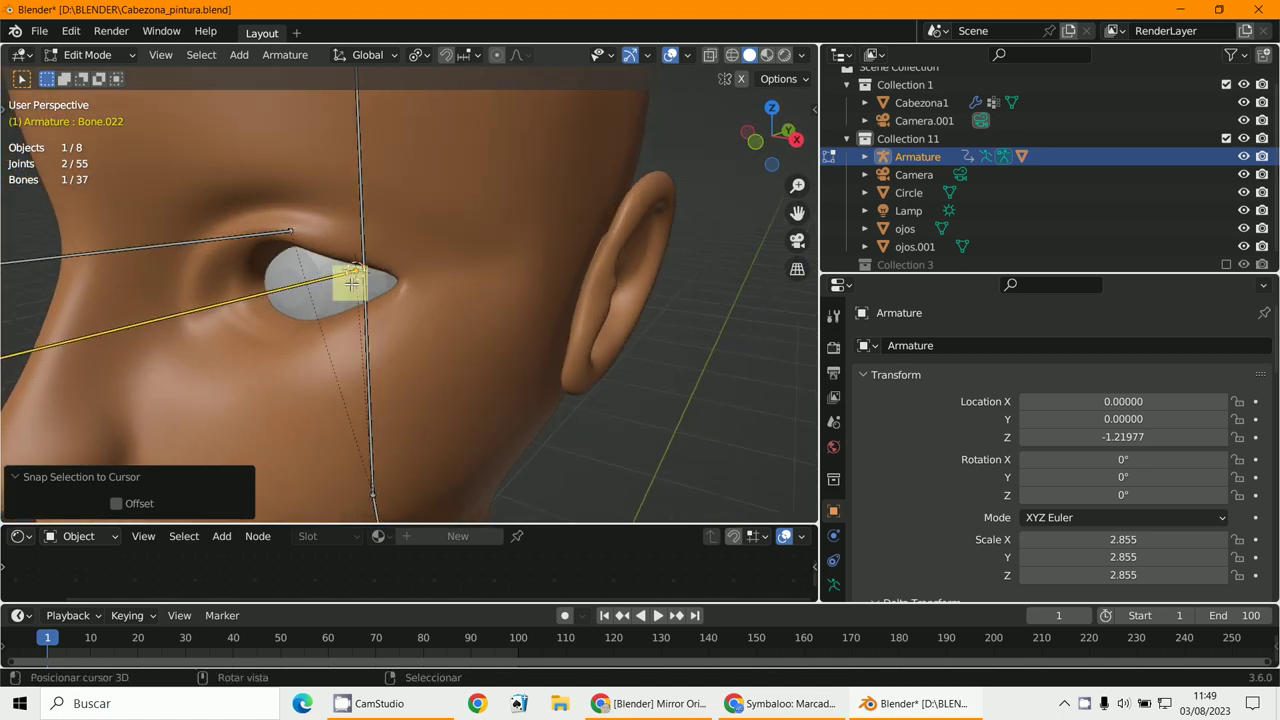
scroll(352, 283, "up", 4)
middle_click_drag(354, 280, 411, 233)
scroll(430, 233, "down", 5)
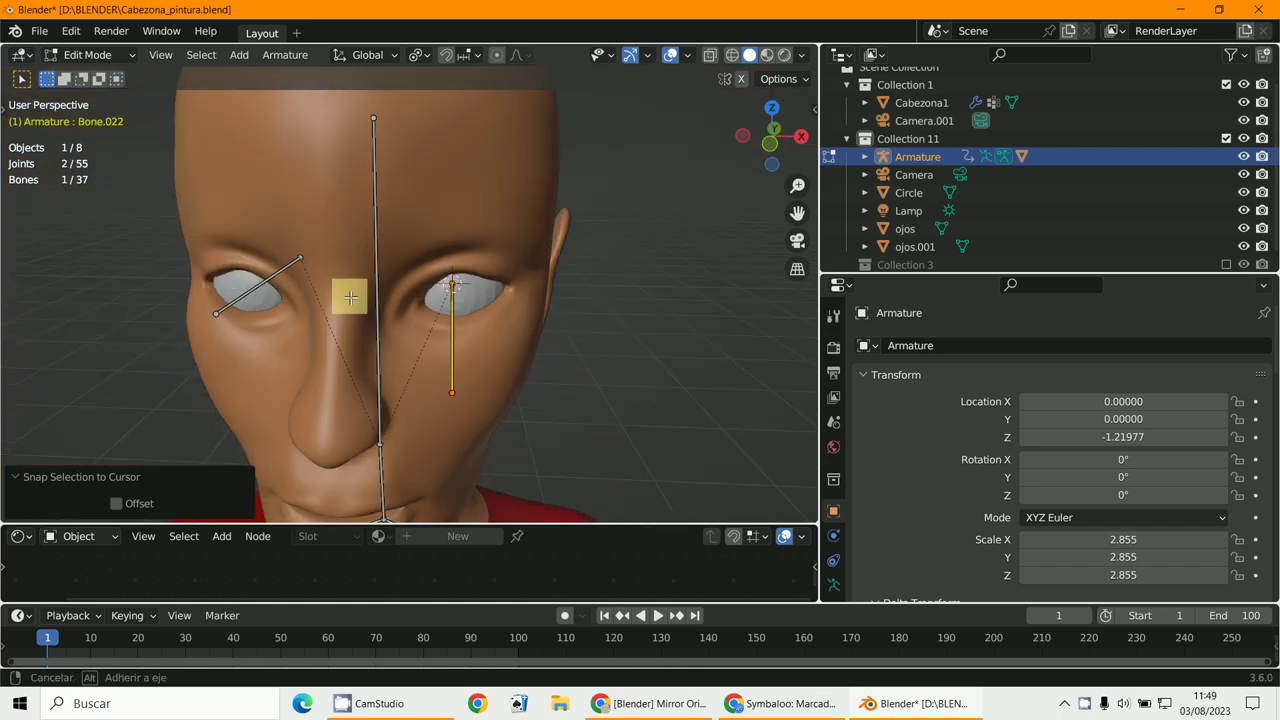
left_click(93, 58)
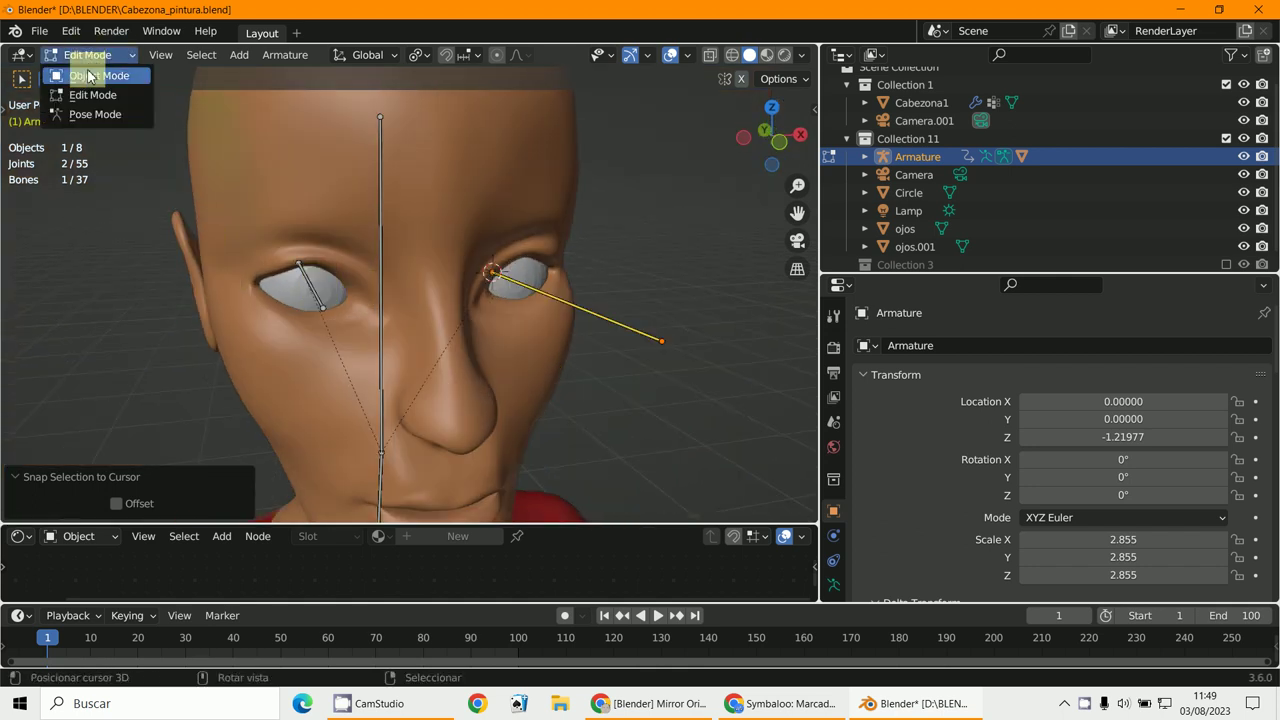
left_click(88, 70)
- Snap the 3D cursor to the center of the right eyeball's whole mesh, ojos, and return to Object Mode
left_click(303, 303)
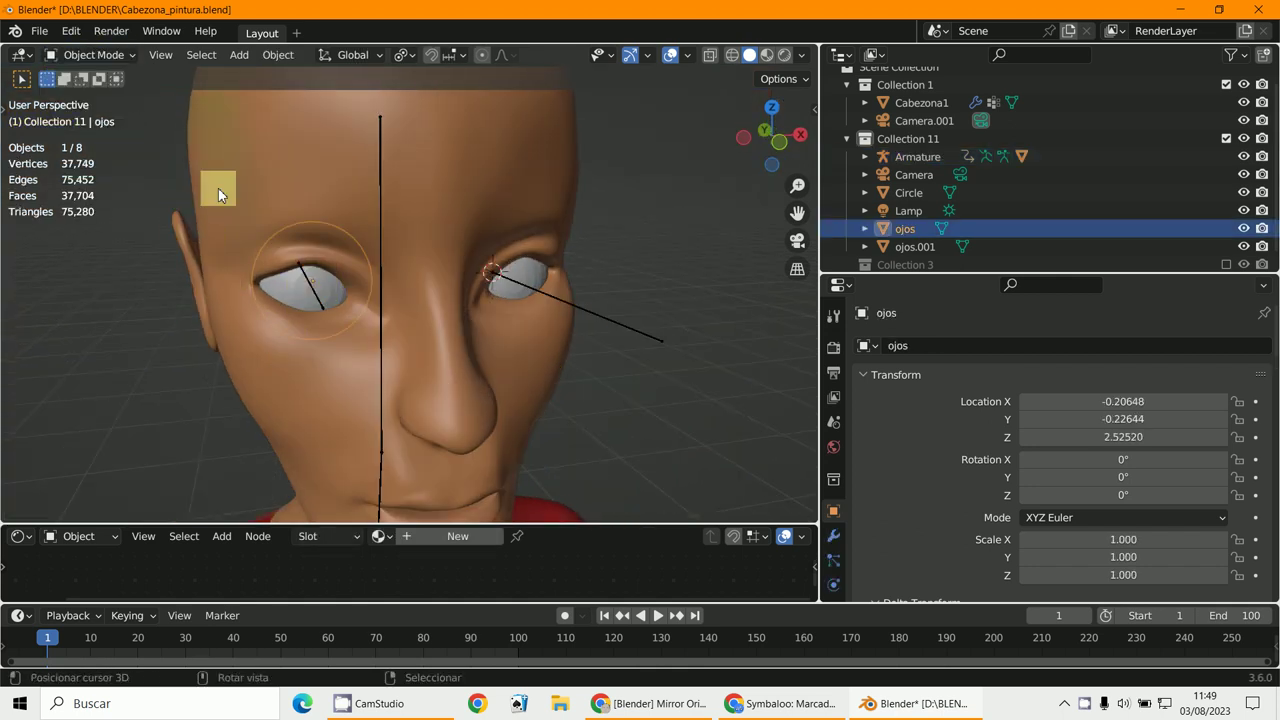
left_click(93, 57)
left_click(99, 95)
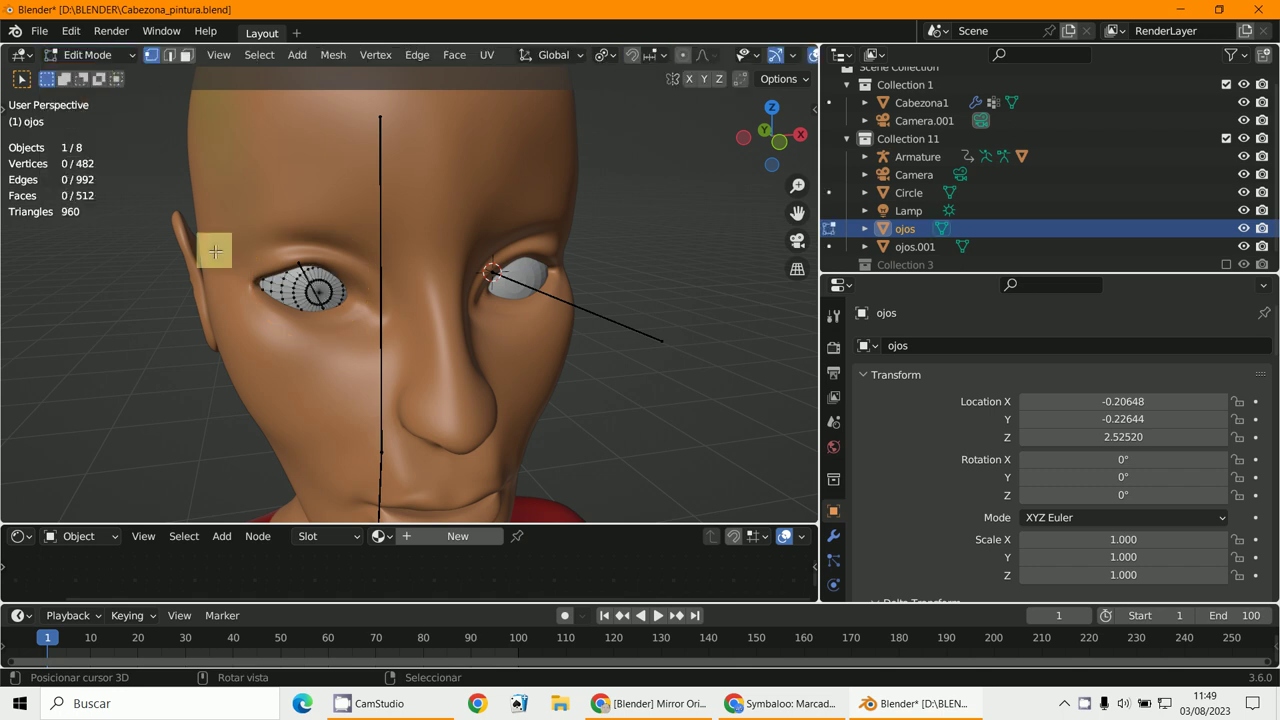
key("a")
key("shift+s")
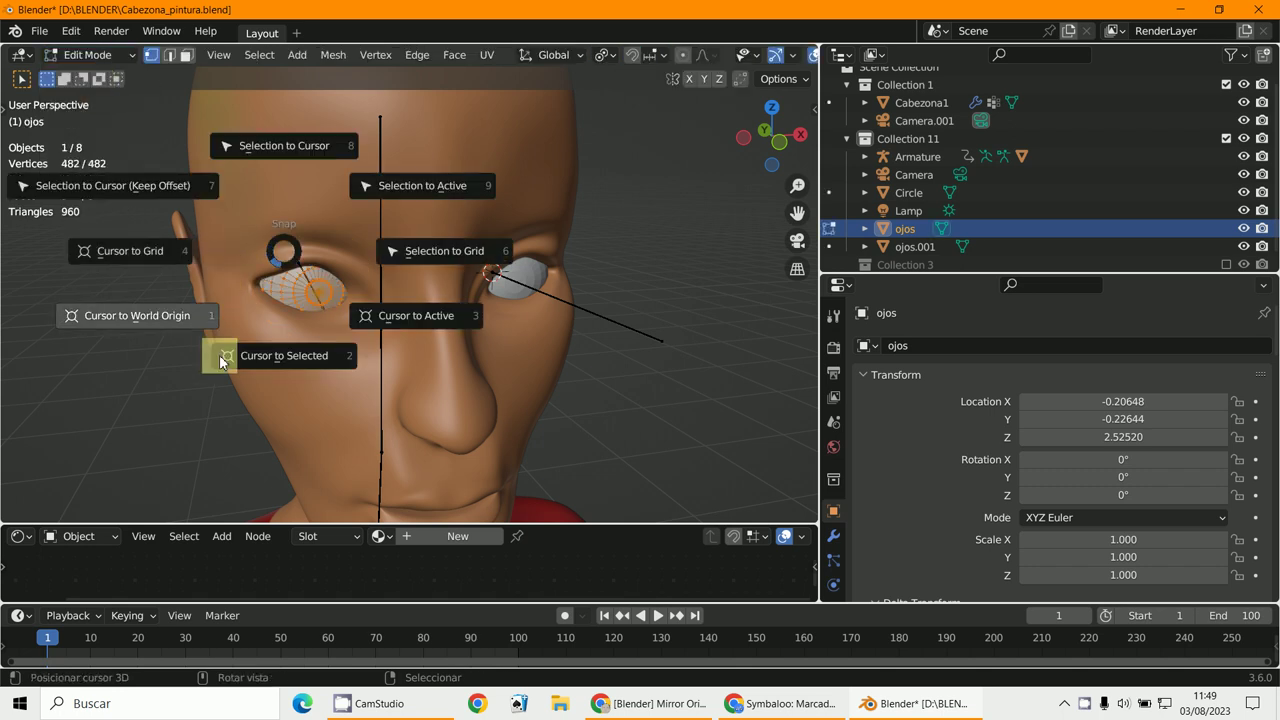
left_click(281, 358)
left_click(88, 56)
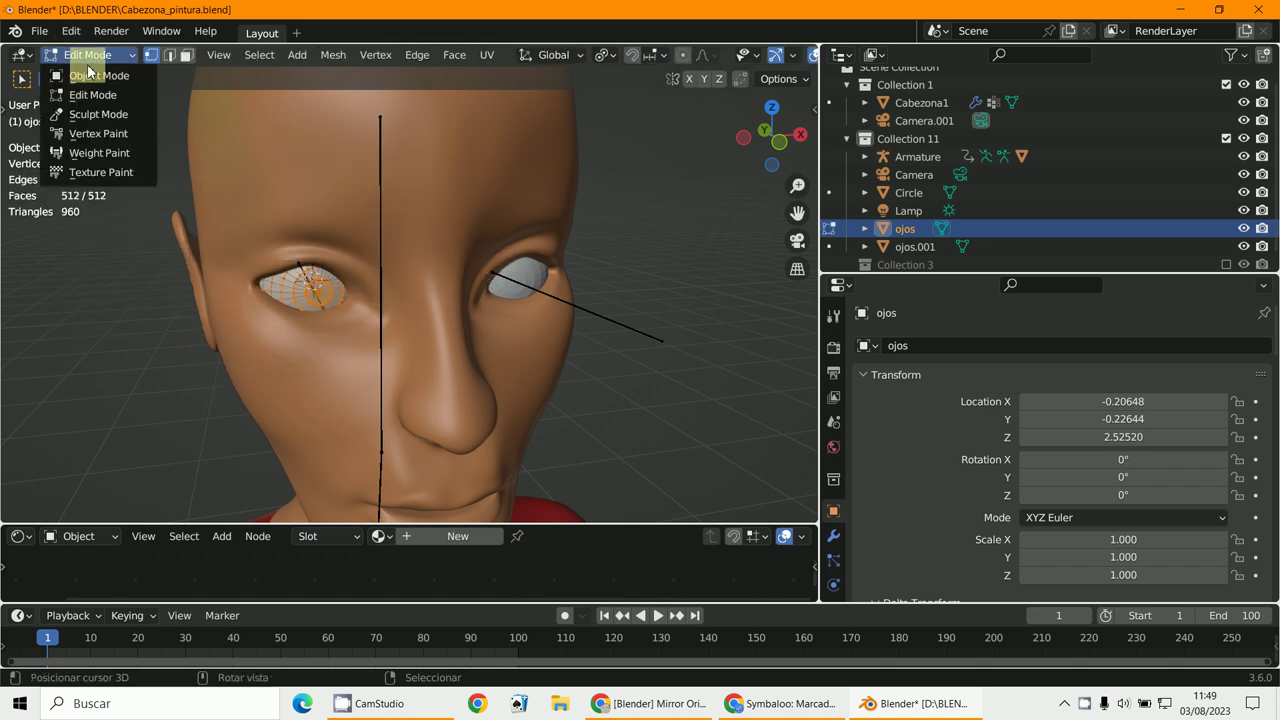
left_click(90, 75)
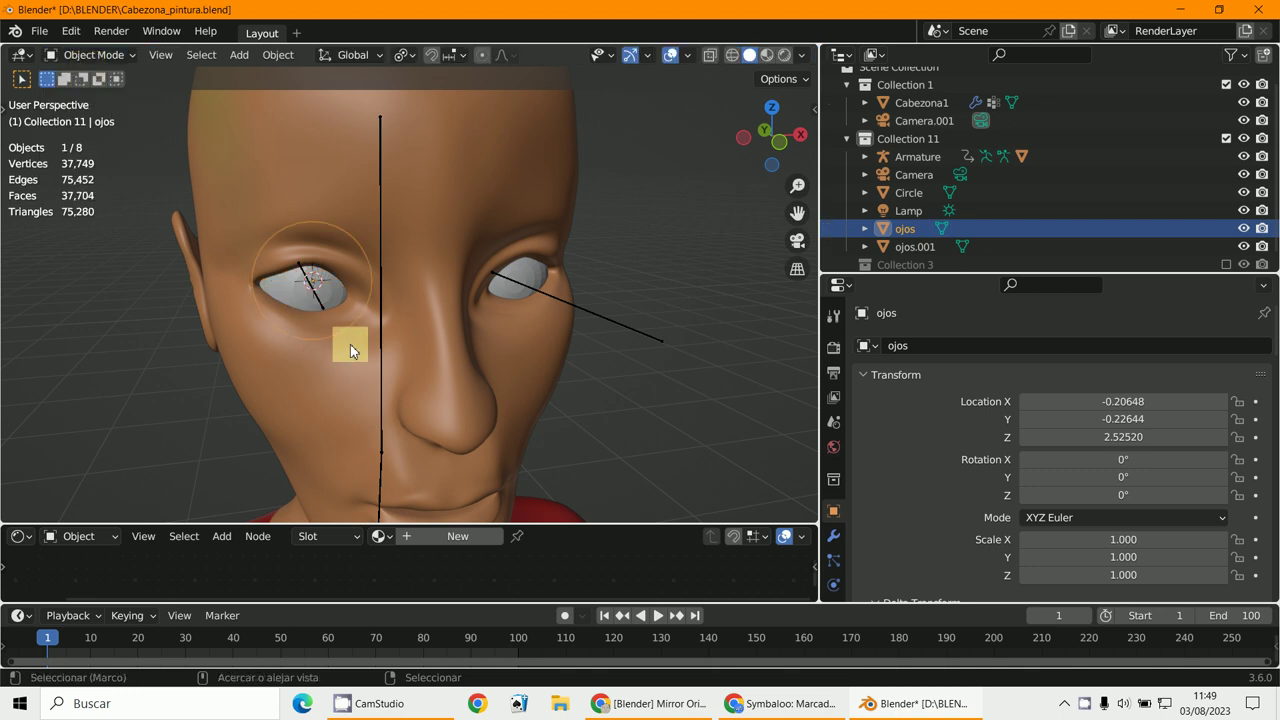
- In the armature's Edit Mode, snap the right-eye bone, Bone.032, to the 3D cursor at the eyeball's center
key("ctrl+KP_3")
scroll(529, 202, "up", 1)
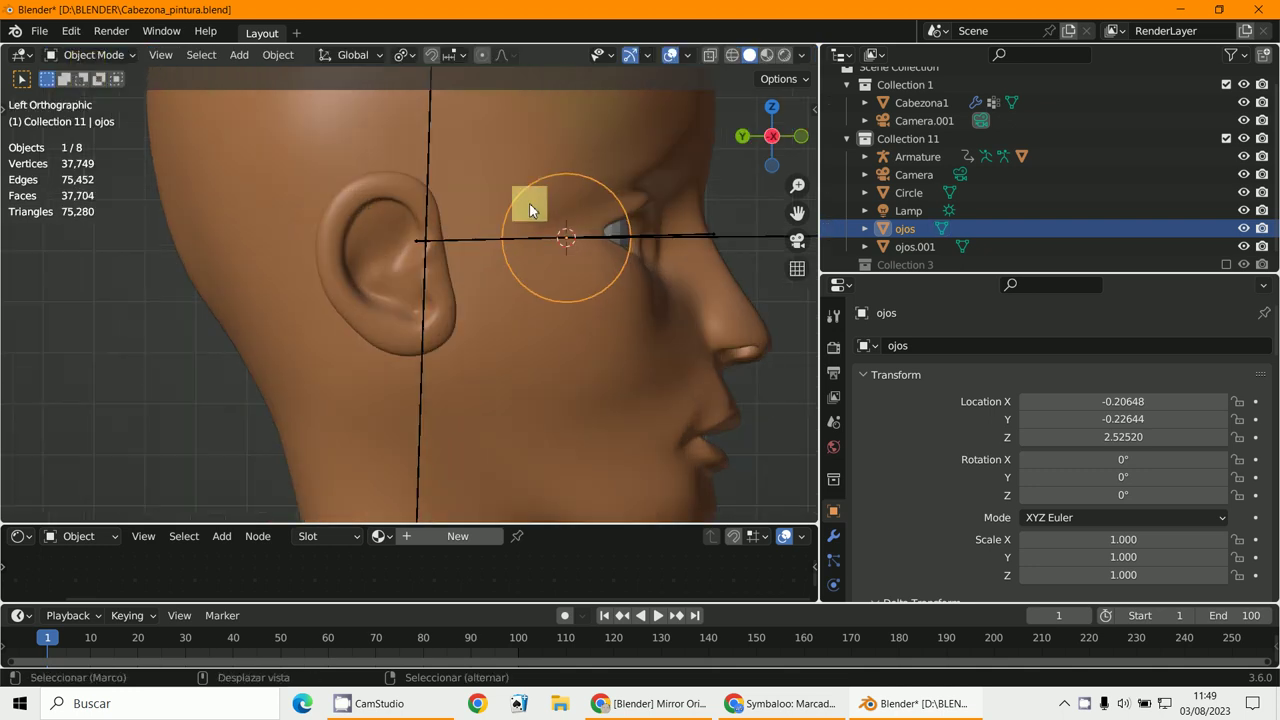
scroll(546, 230, "down", 3, "ctrl")
left_click(564, 264)
middle_click_drag(561, 261, 442, 294)
left_click(424, 329)
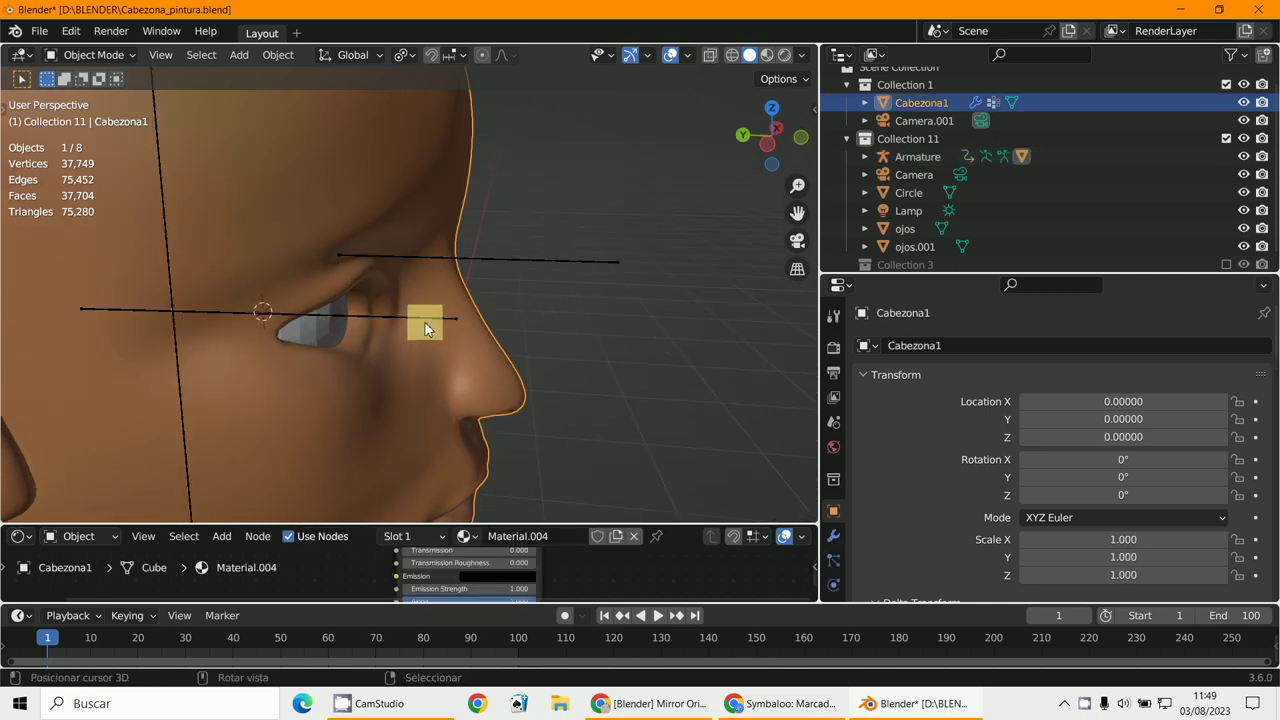
left_click(424, 329)
left_click(95, 55)
left_click(117, 95)
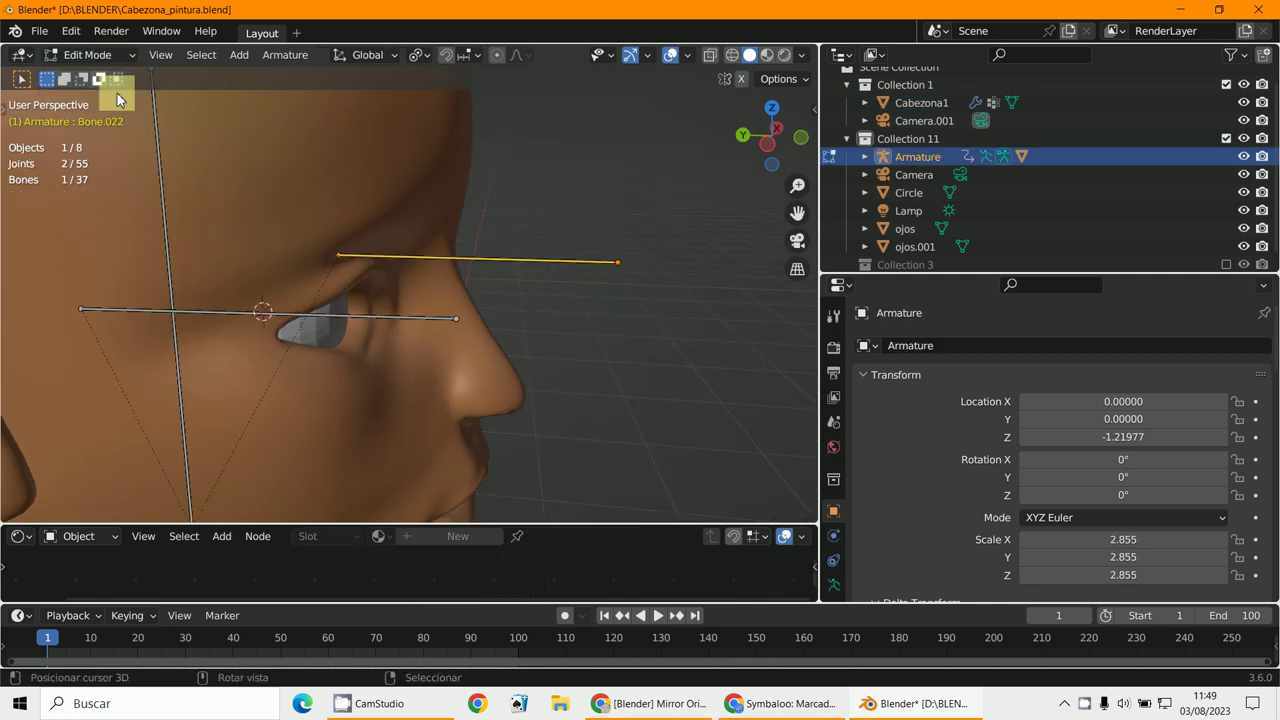
key("shift+s")
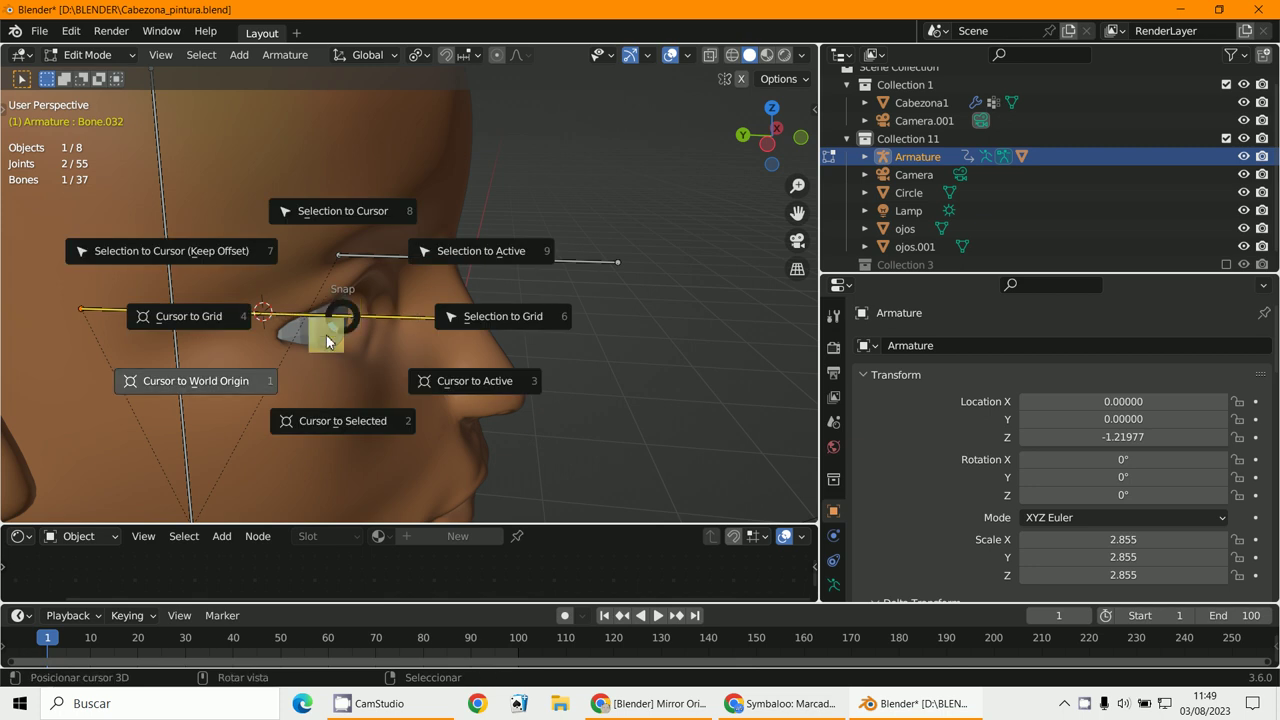
left_click(345, 213)
middle_click_drag(326, 364, 143, 366)
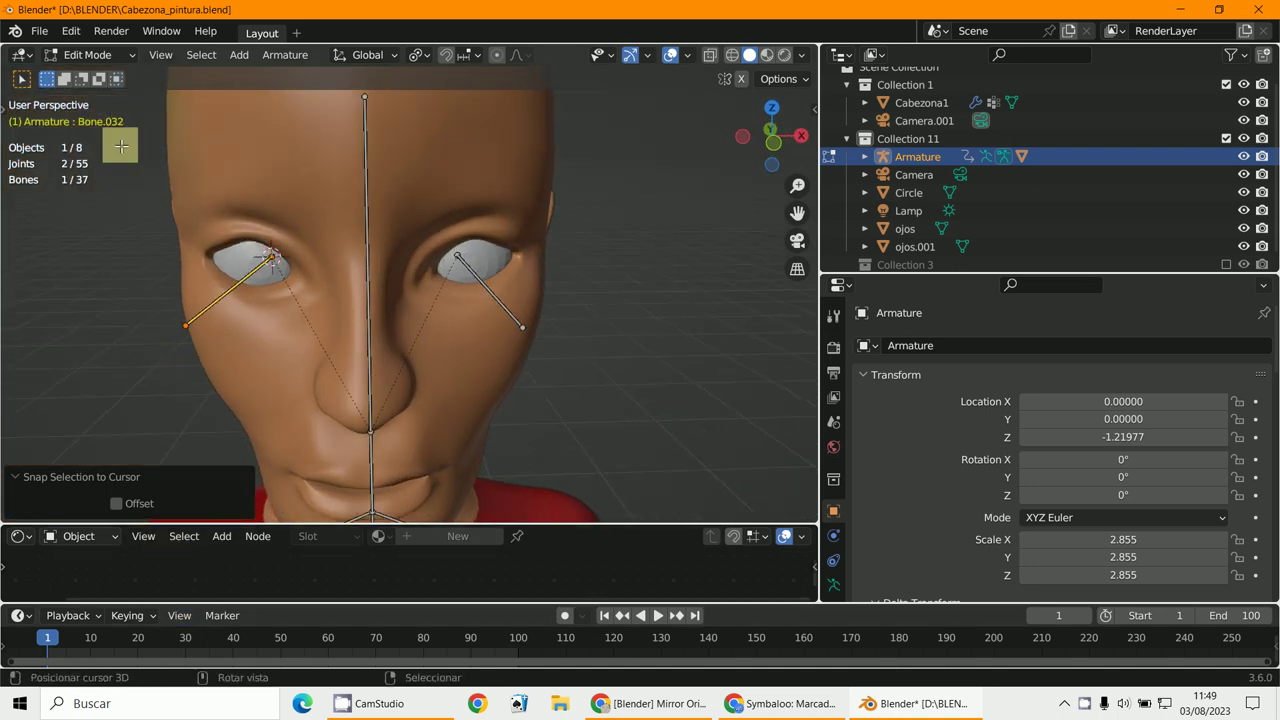